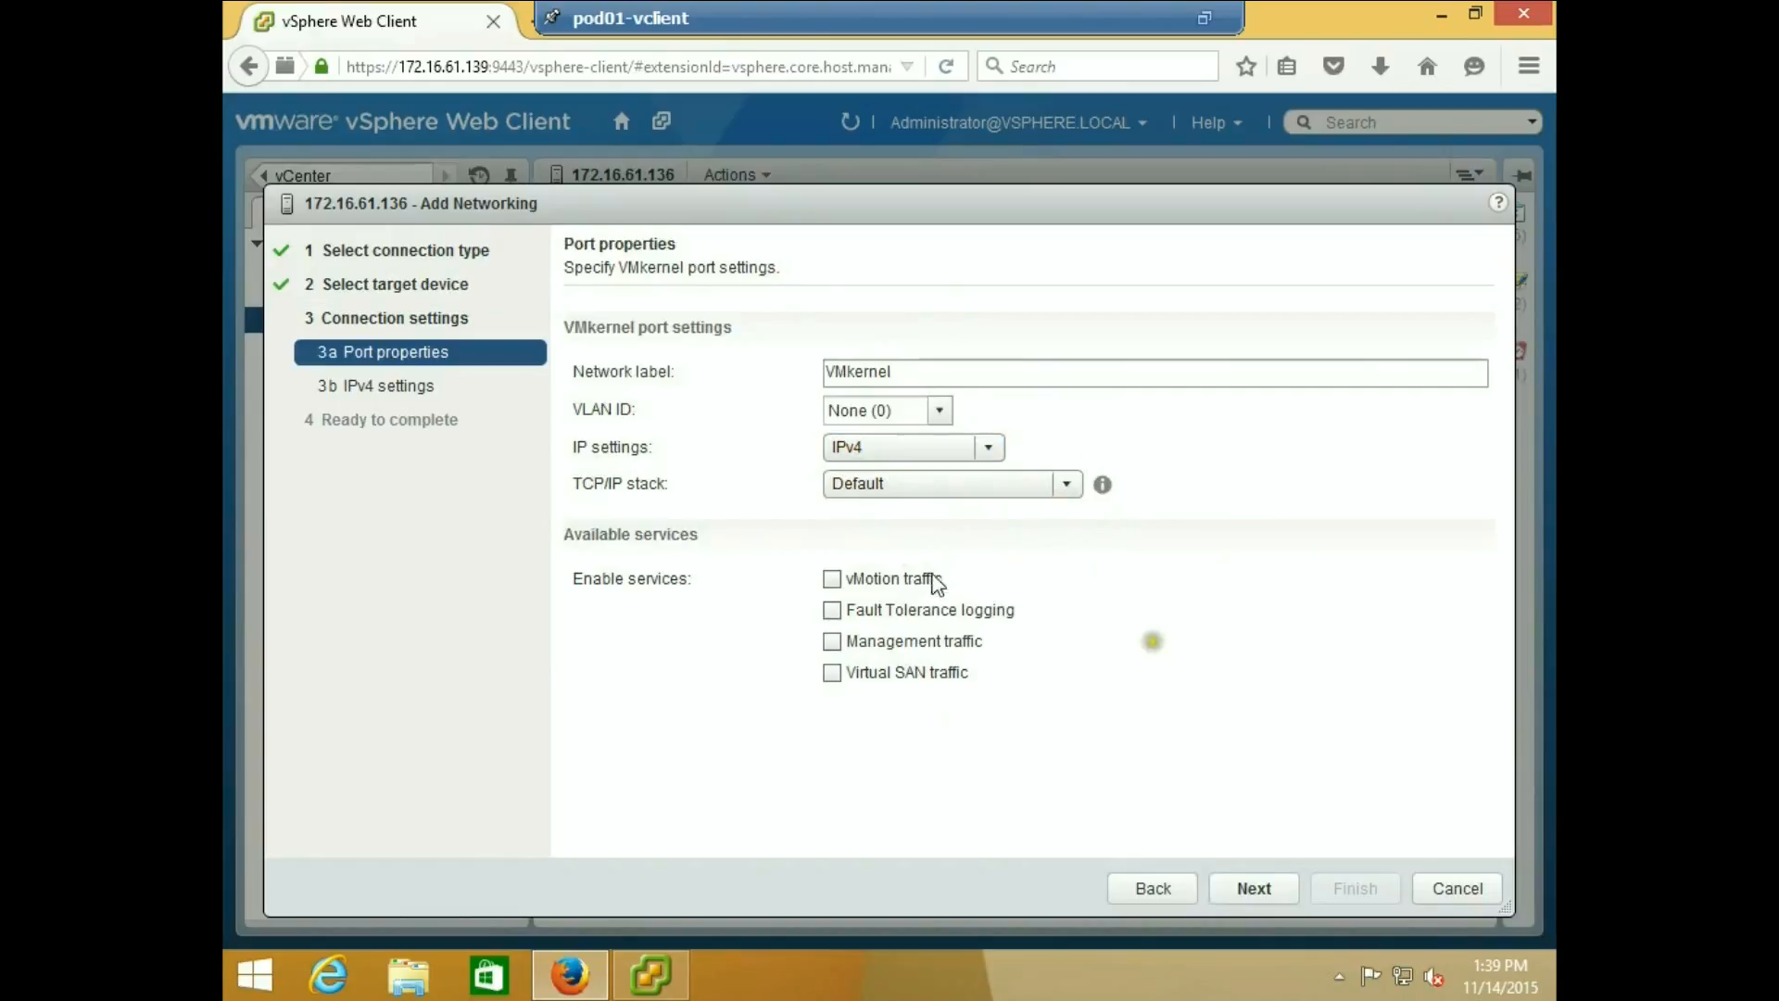
Finish adding the VMkernel port on vSwitch1 with static IPv4 address 192.168.255.2, subnet mask 255.255.255.0 and no services enabled
left_click(1264, 888)
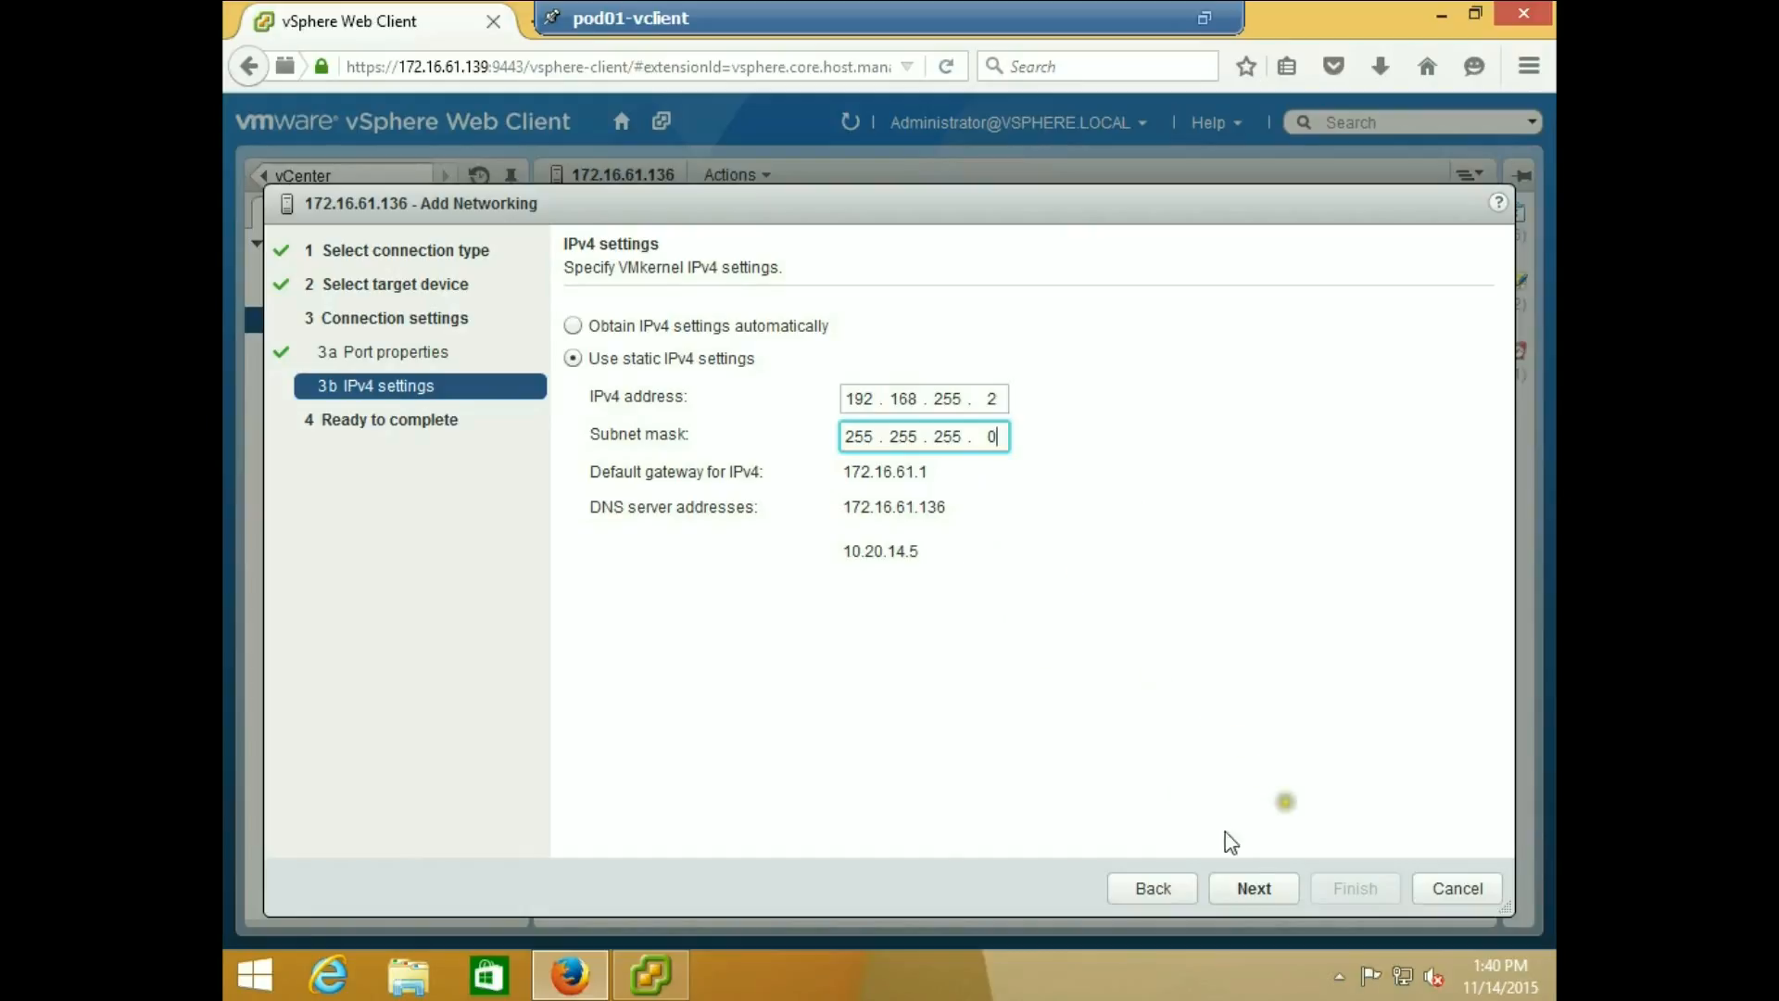
left_click(1257, 889)
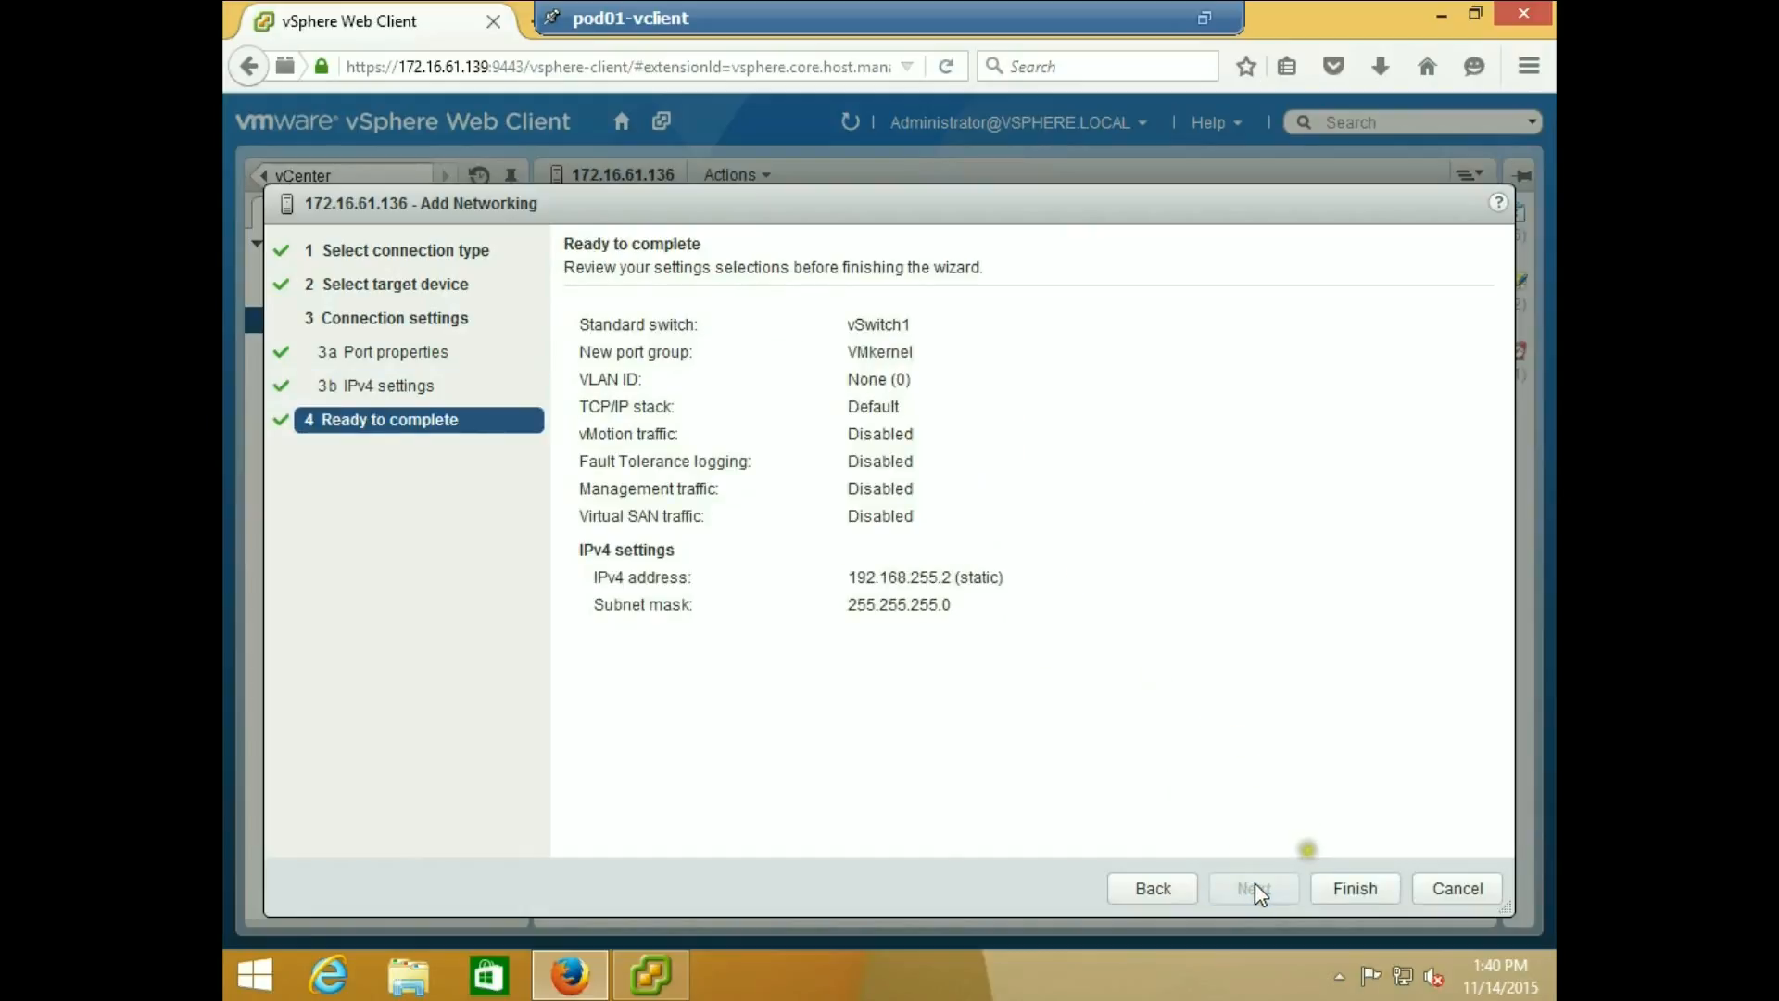
left_click(1326, 892)
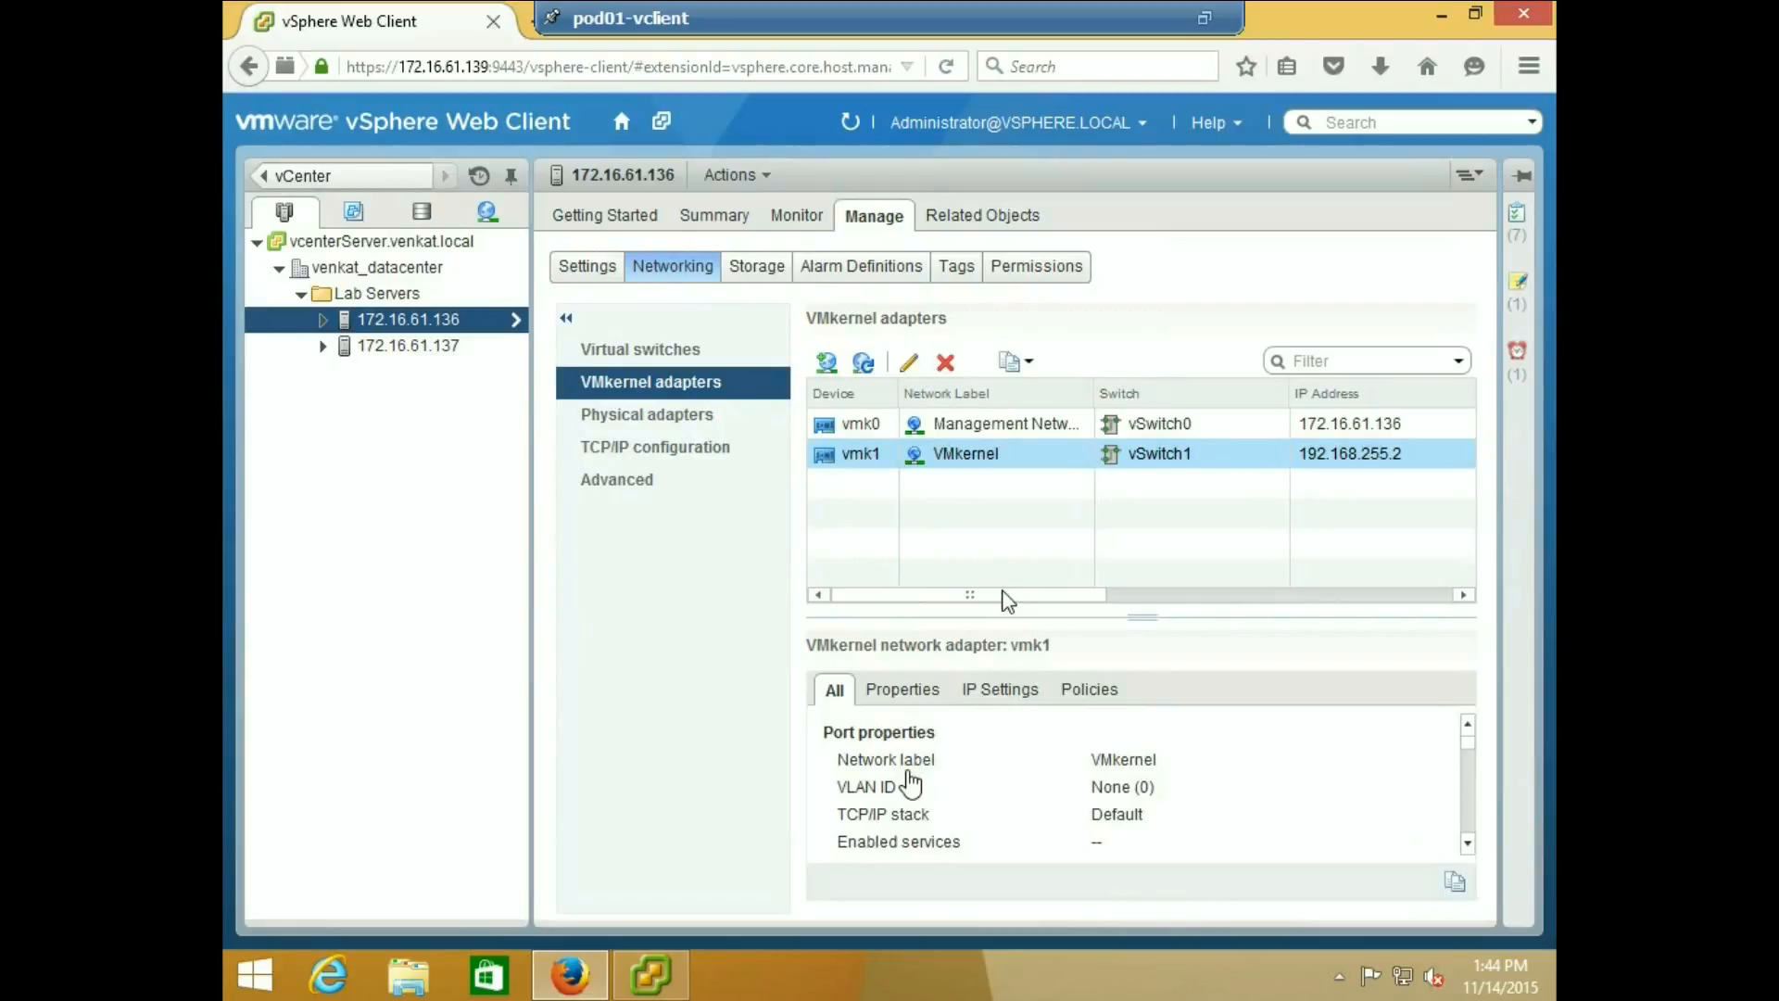
left_click(1011, 596)
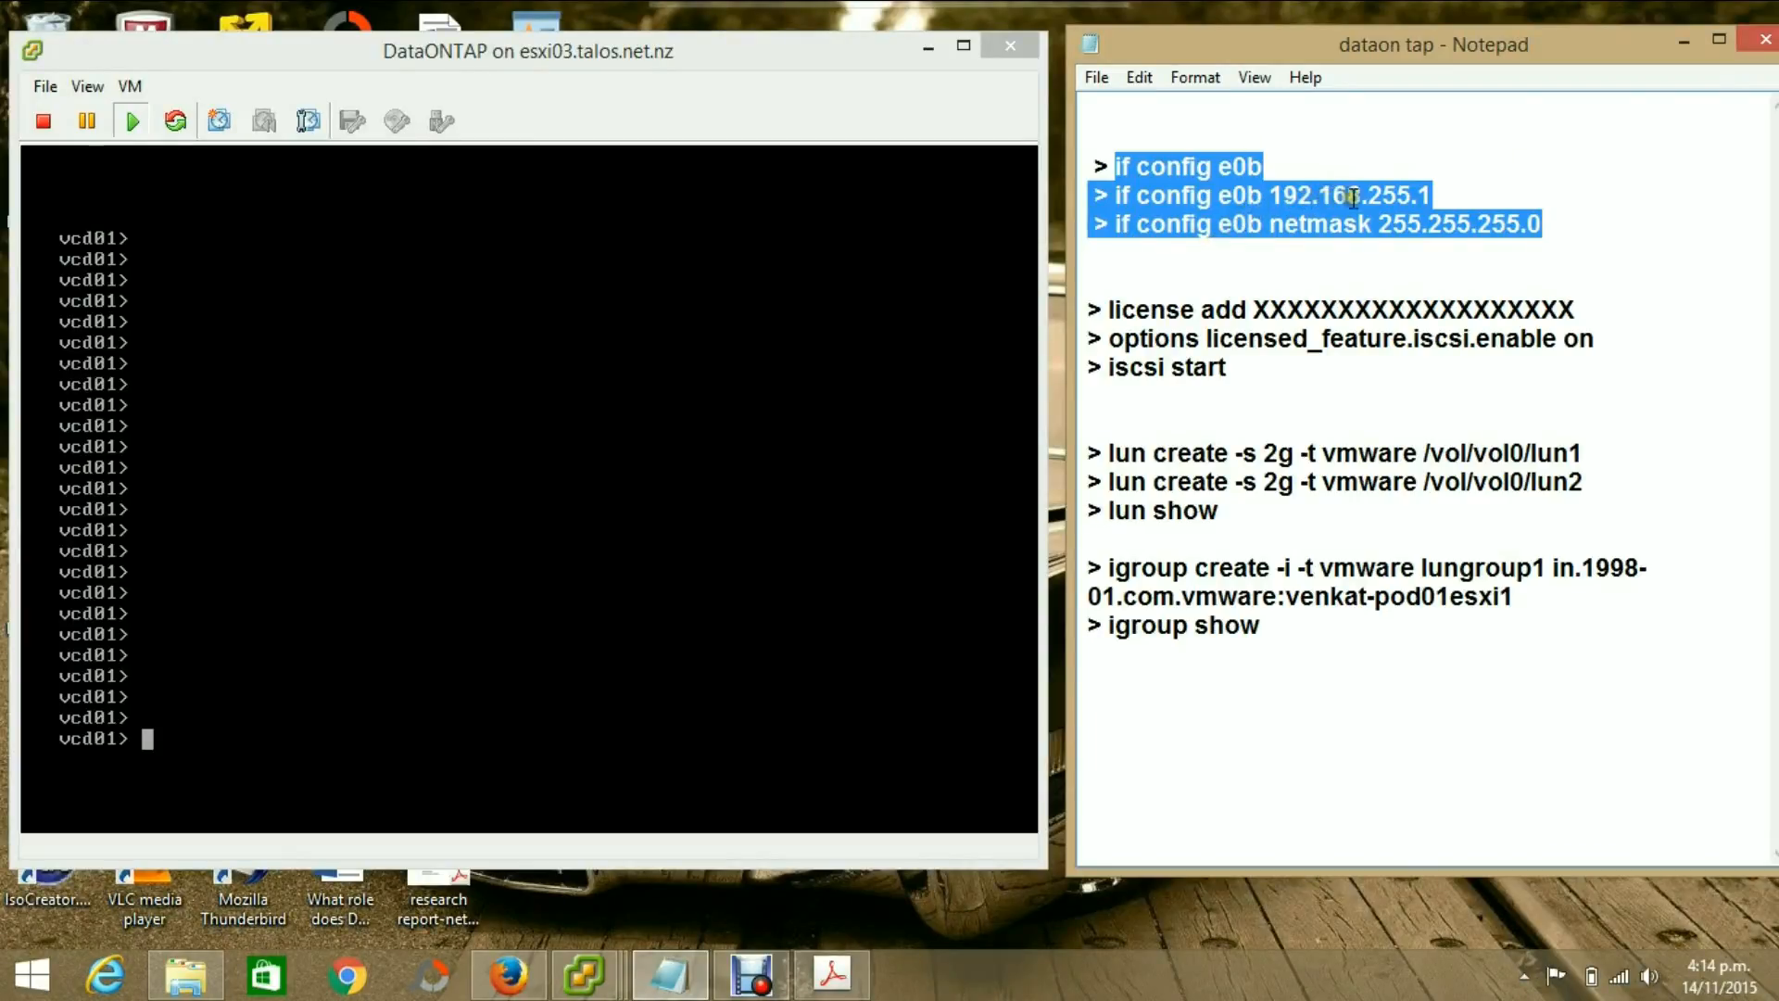
Switch to the DataONTAP console and list all network interface configurations with ifconfig -a
left_click(214, 712)
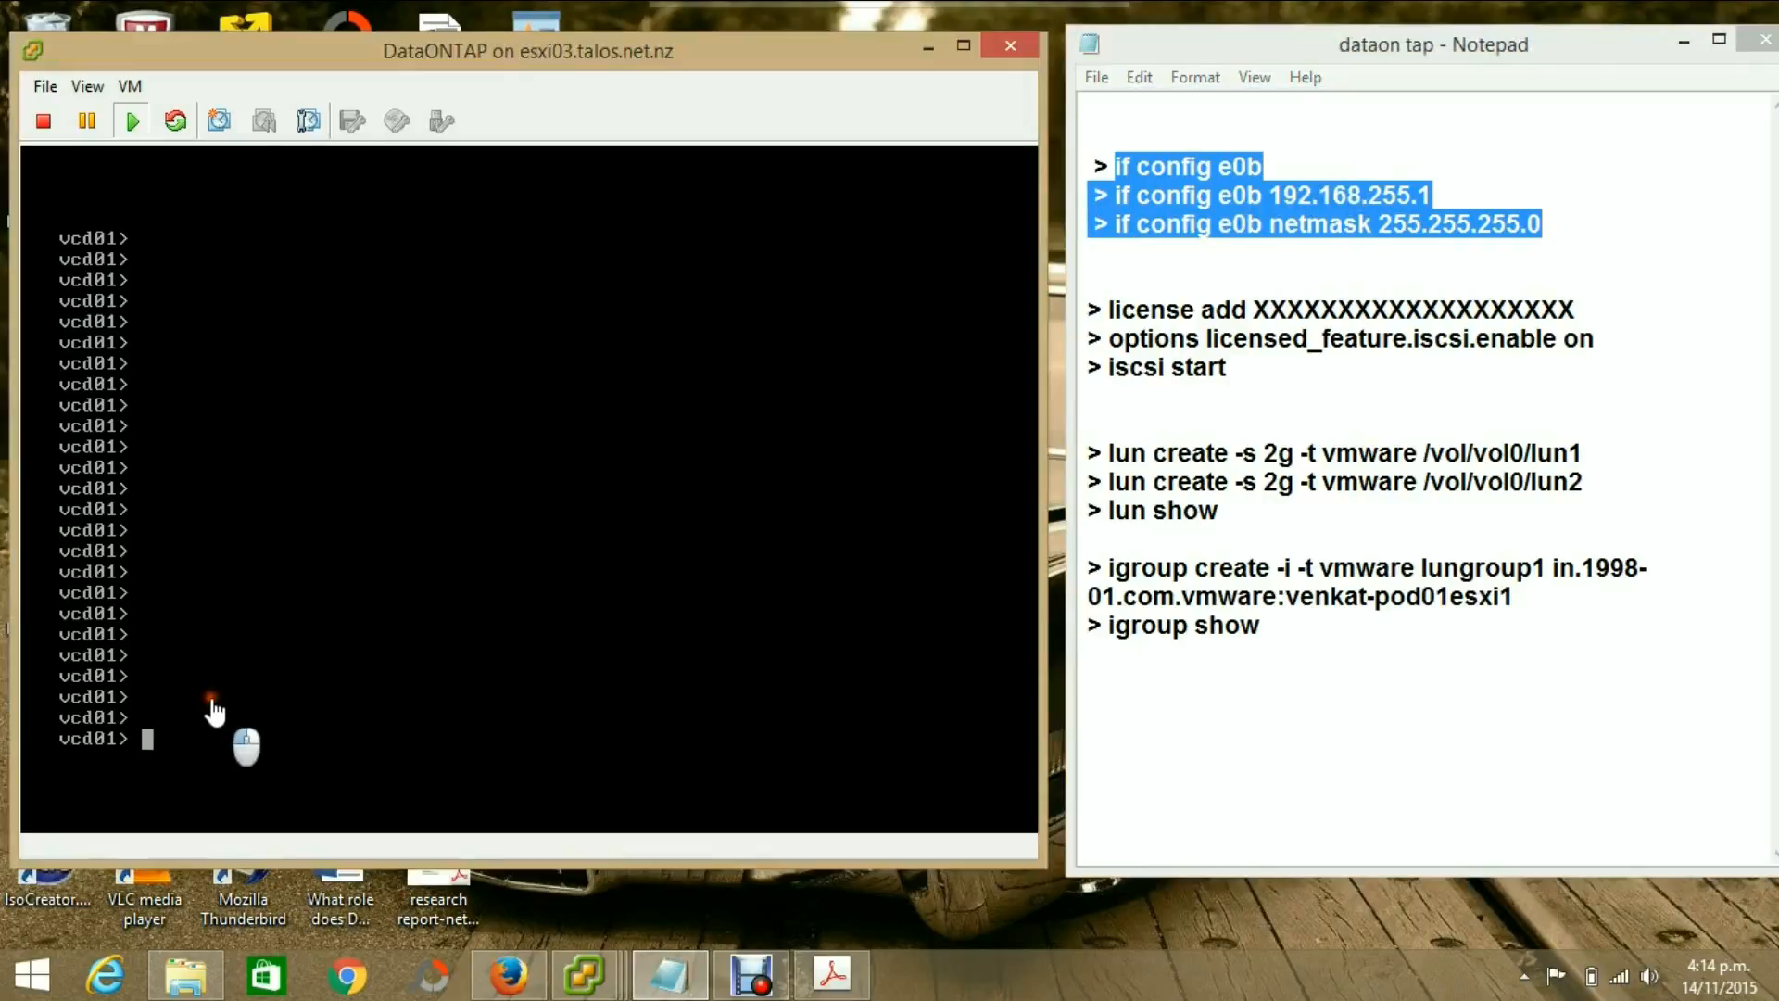
type("i")
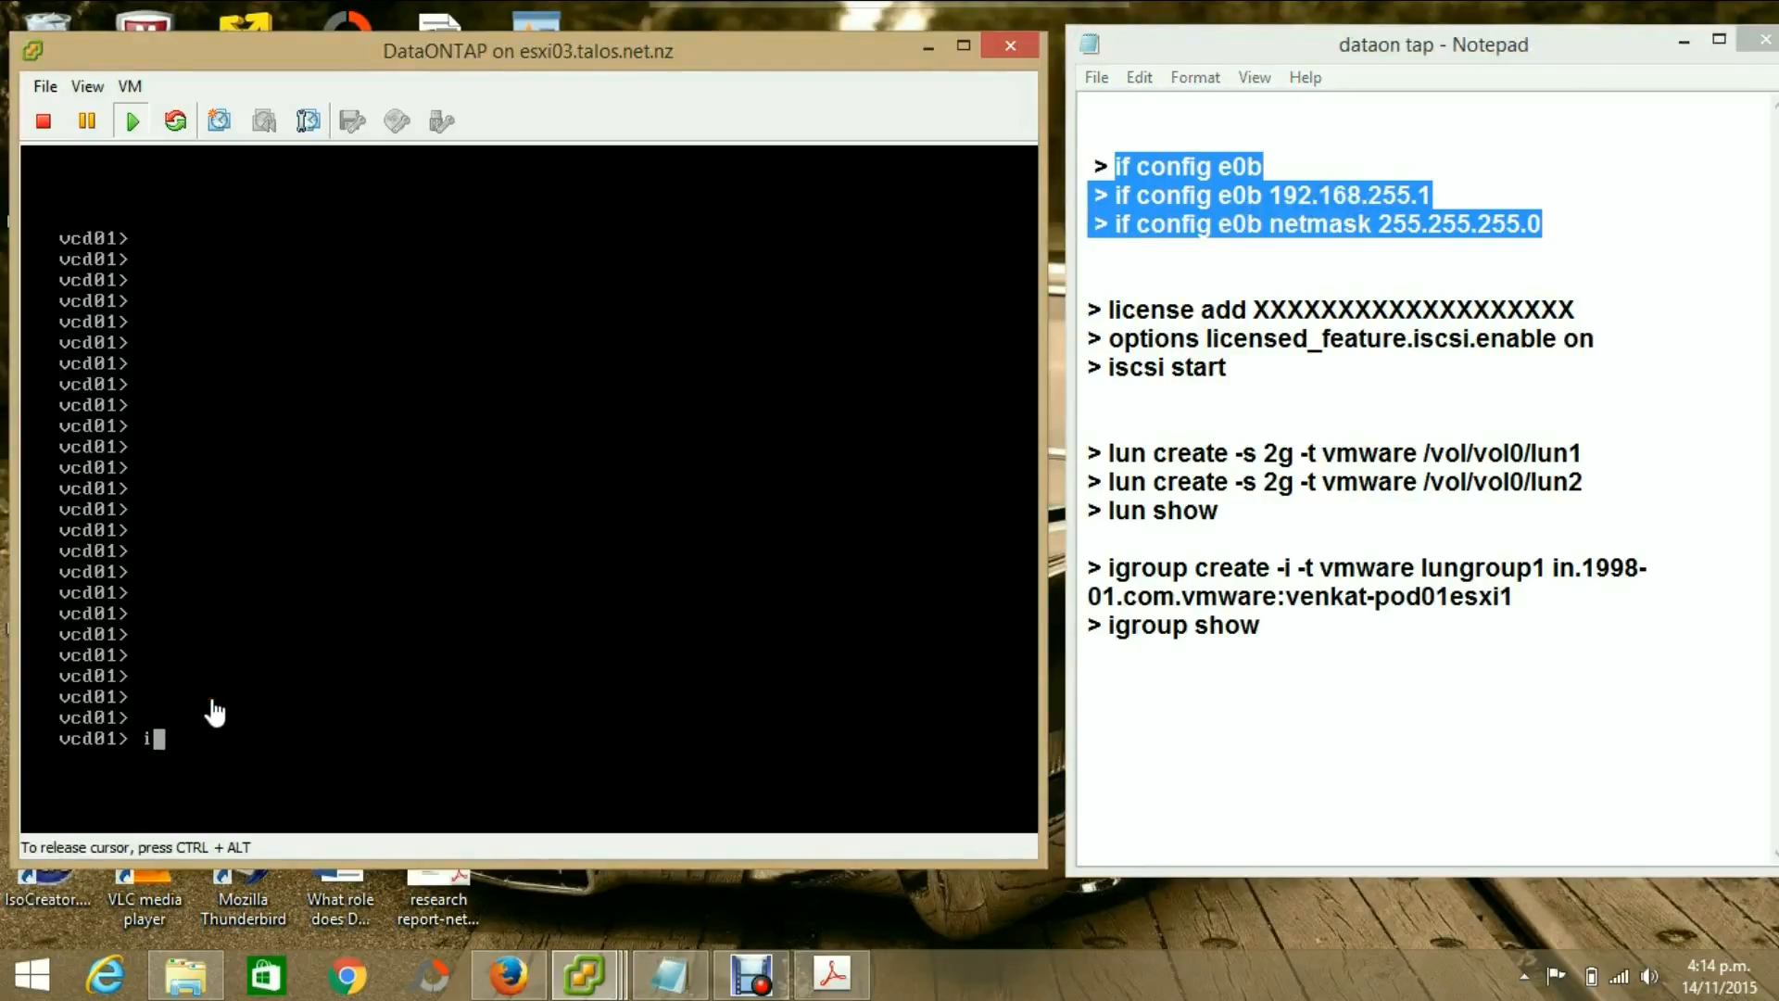
type("fconfig -a")
key("Return")
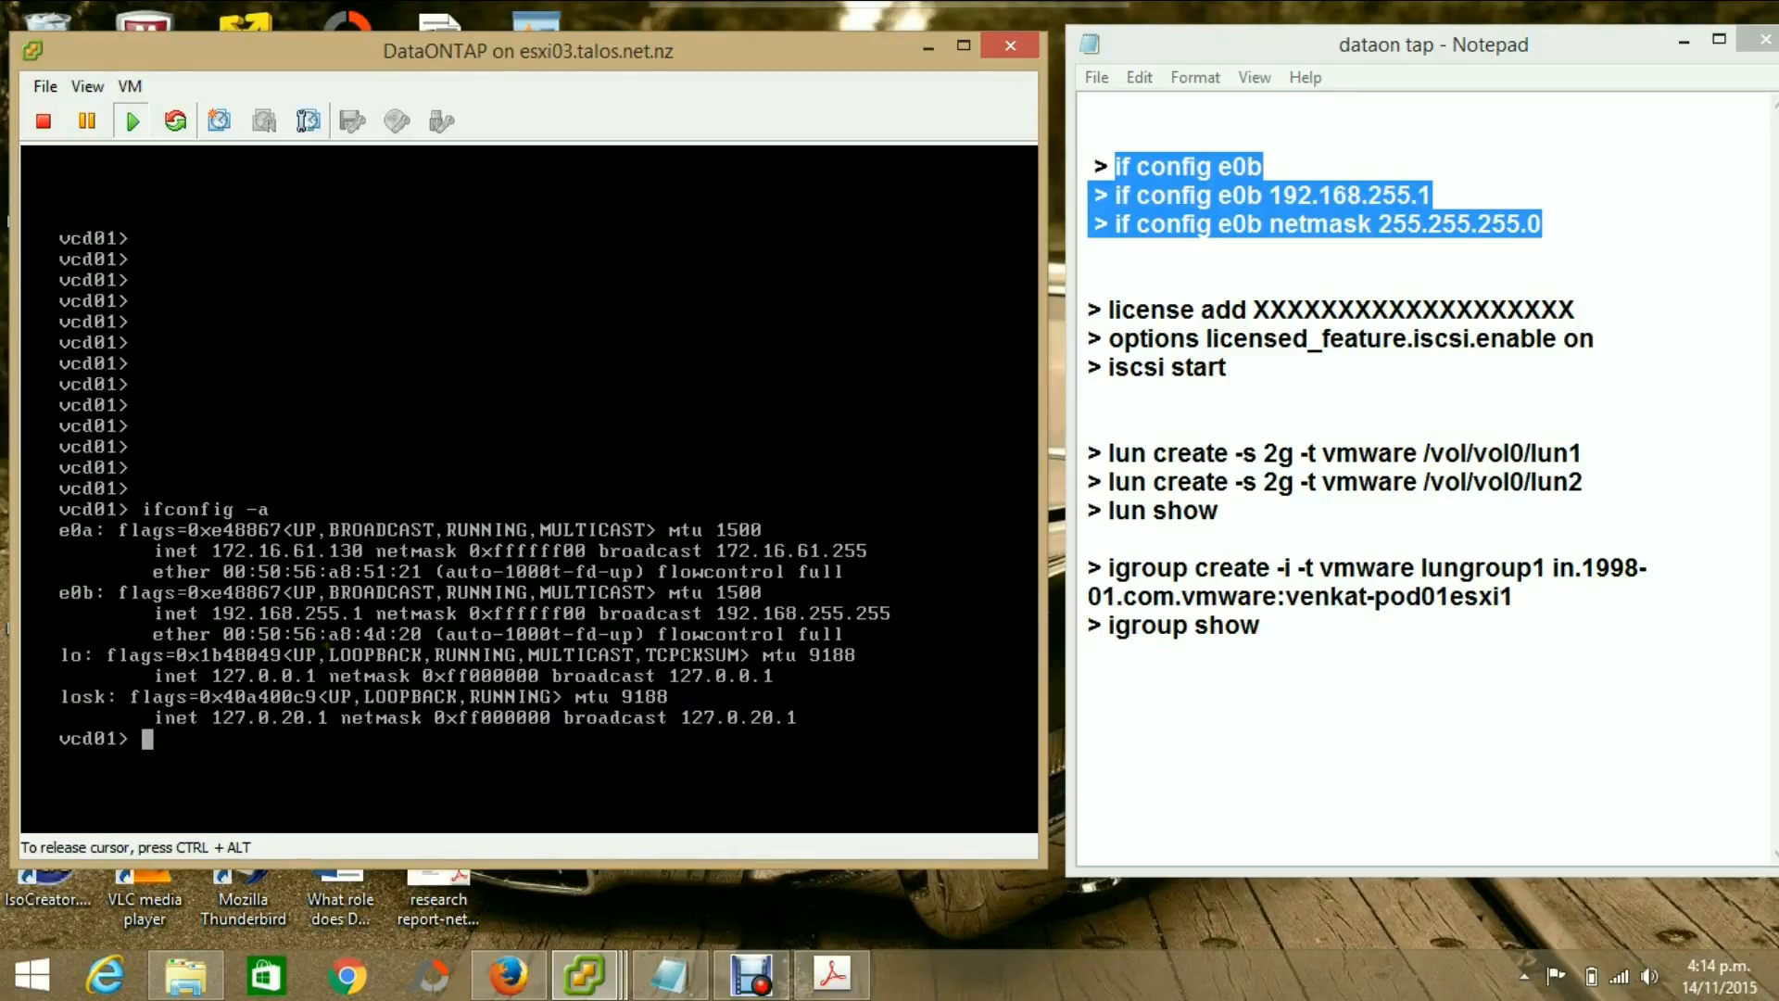
key("ctrl+alt")
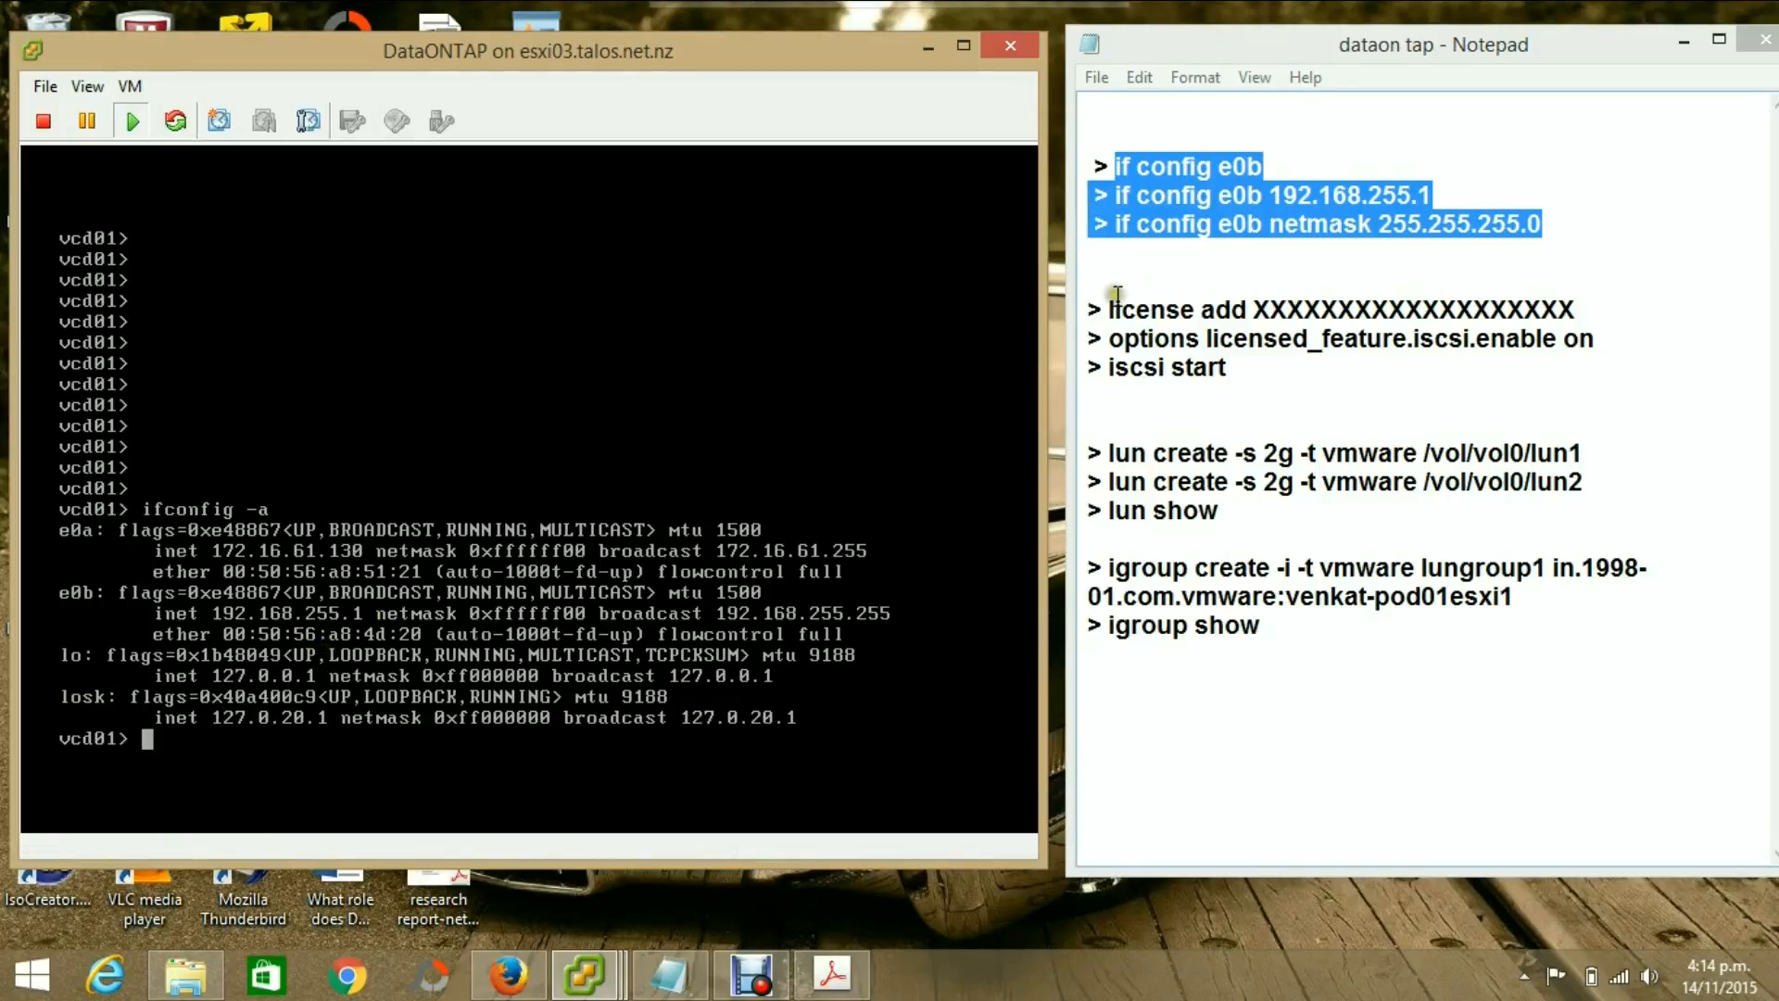
Highlight the license and iSCSI commands in the Notepad notes, and run iscsi start in the DataONTAP console
left_click_drag(1110, 310, 1565, 311)
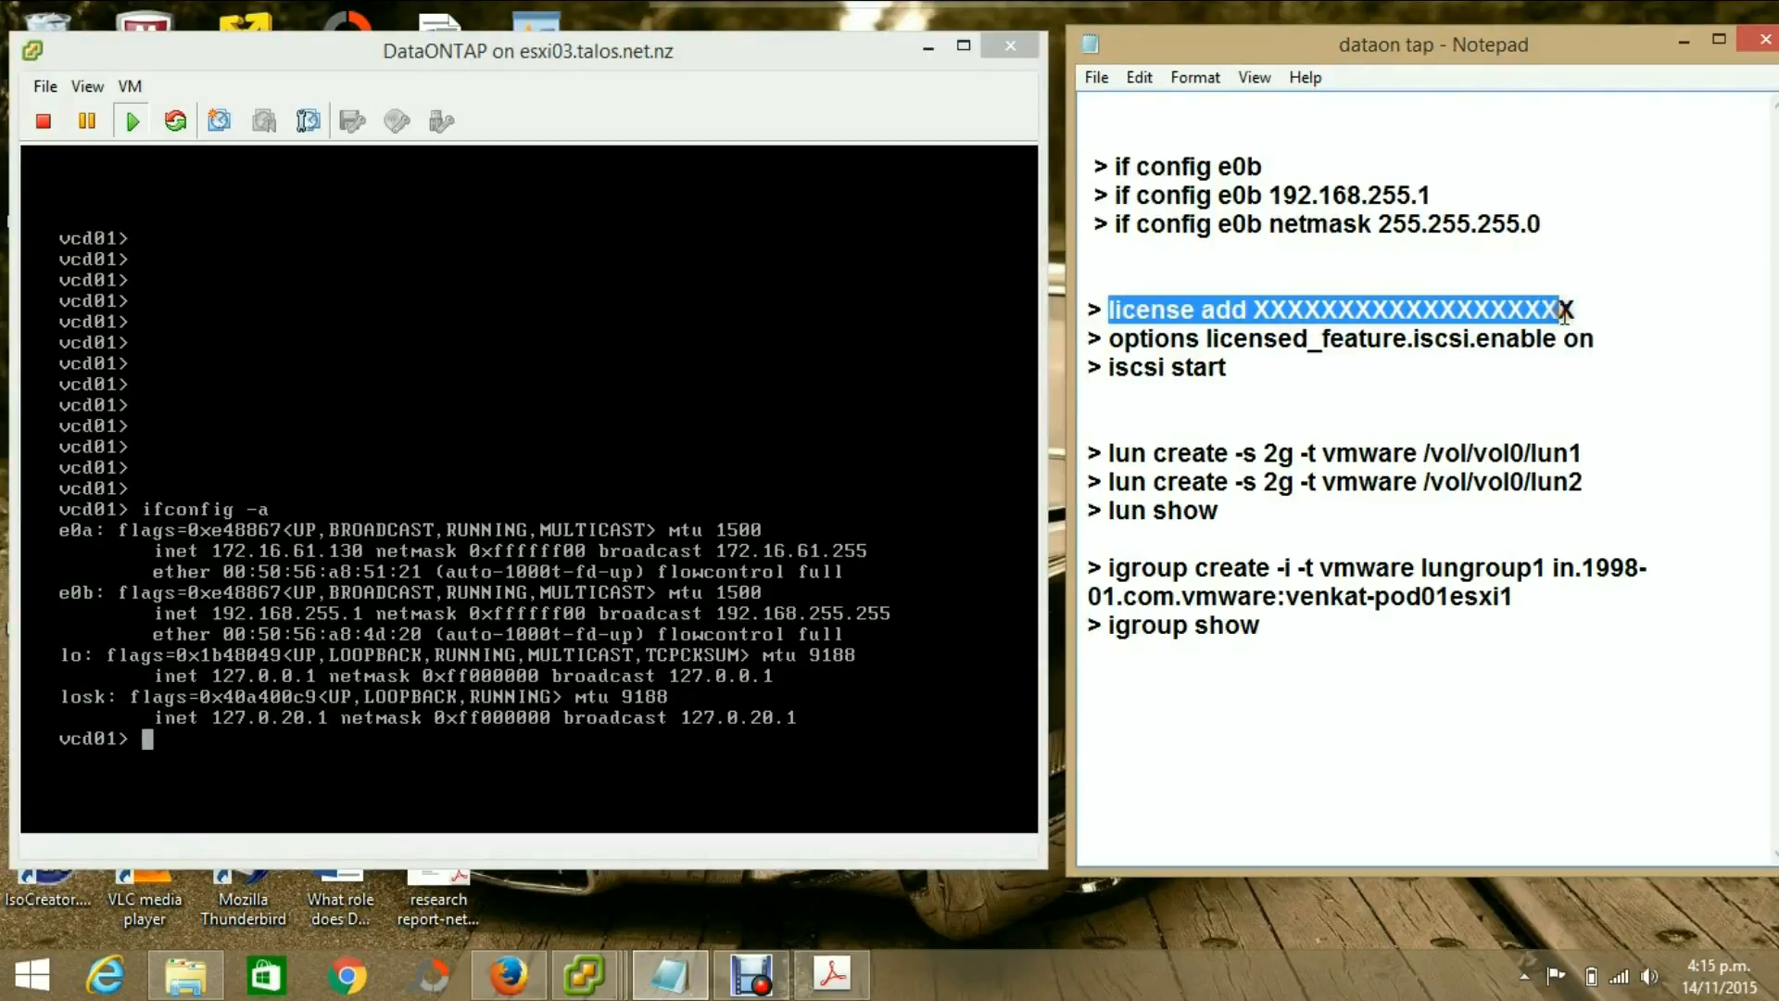
left_click(1575, 382)
left_click_drag(1575, 380, 1294, 295)
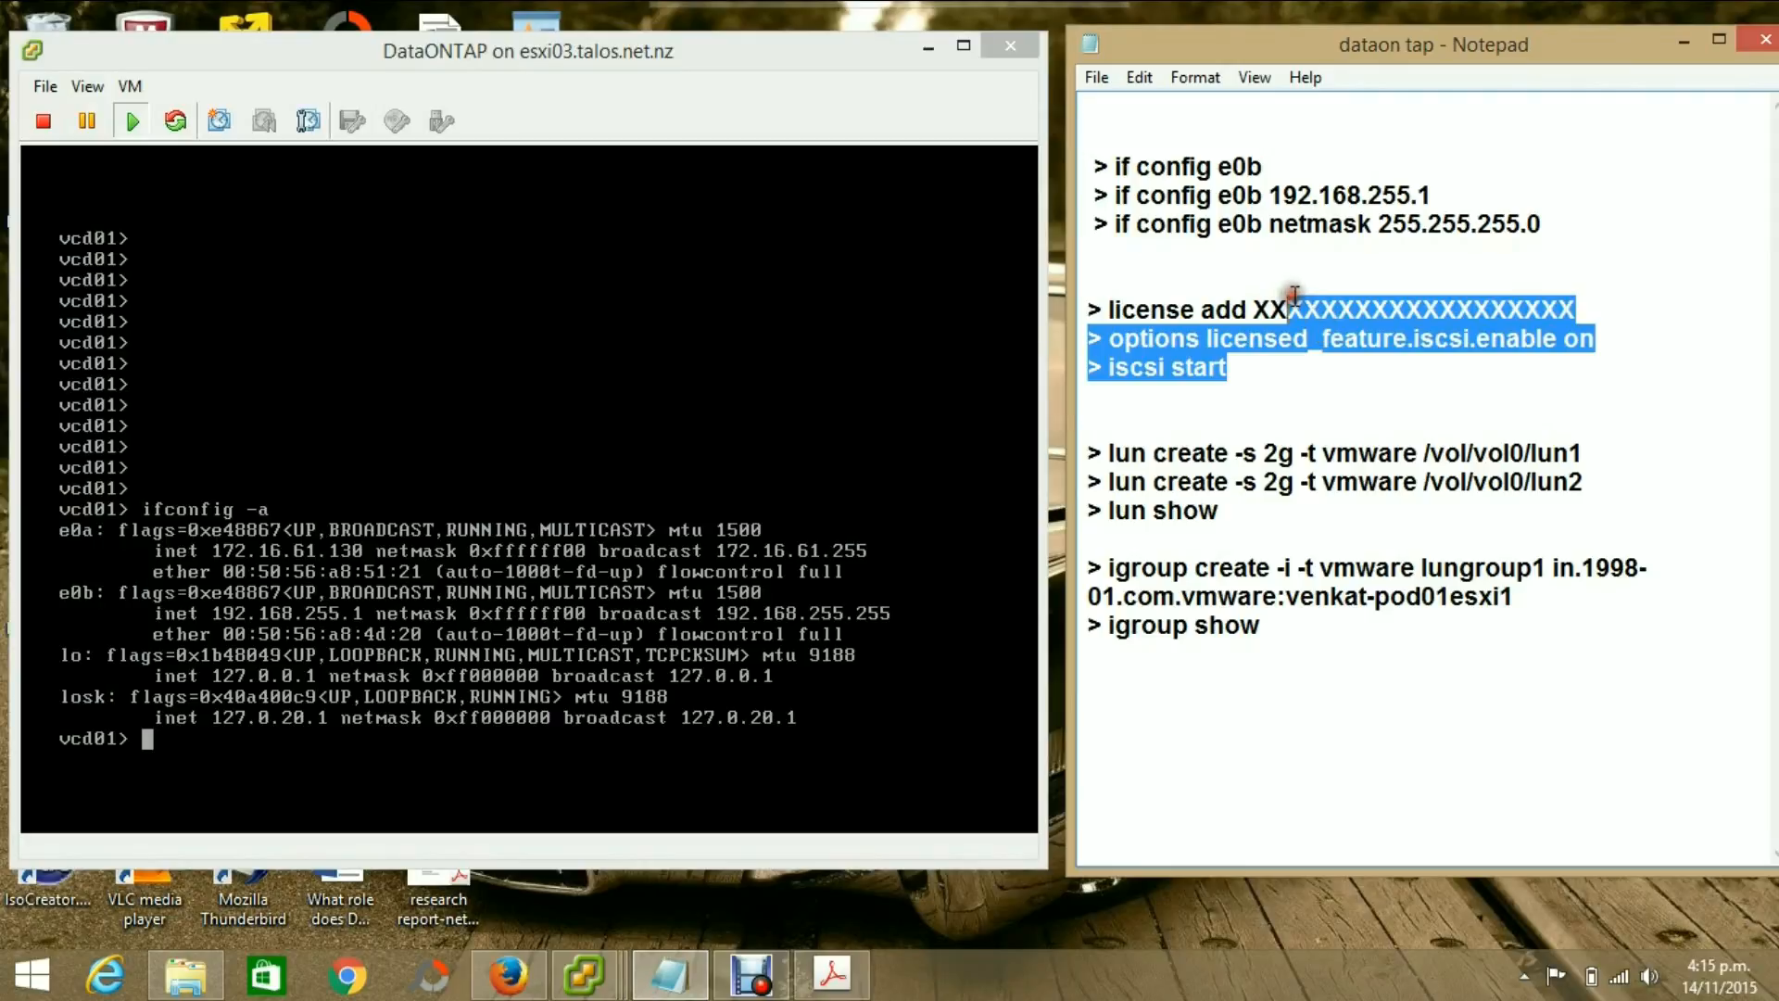
left_click(812, 693)
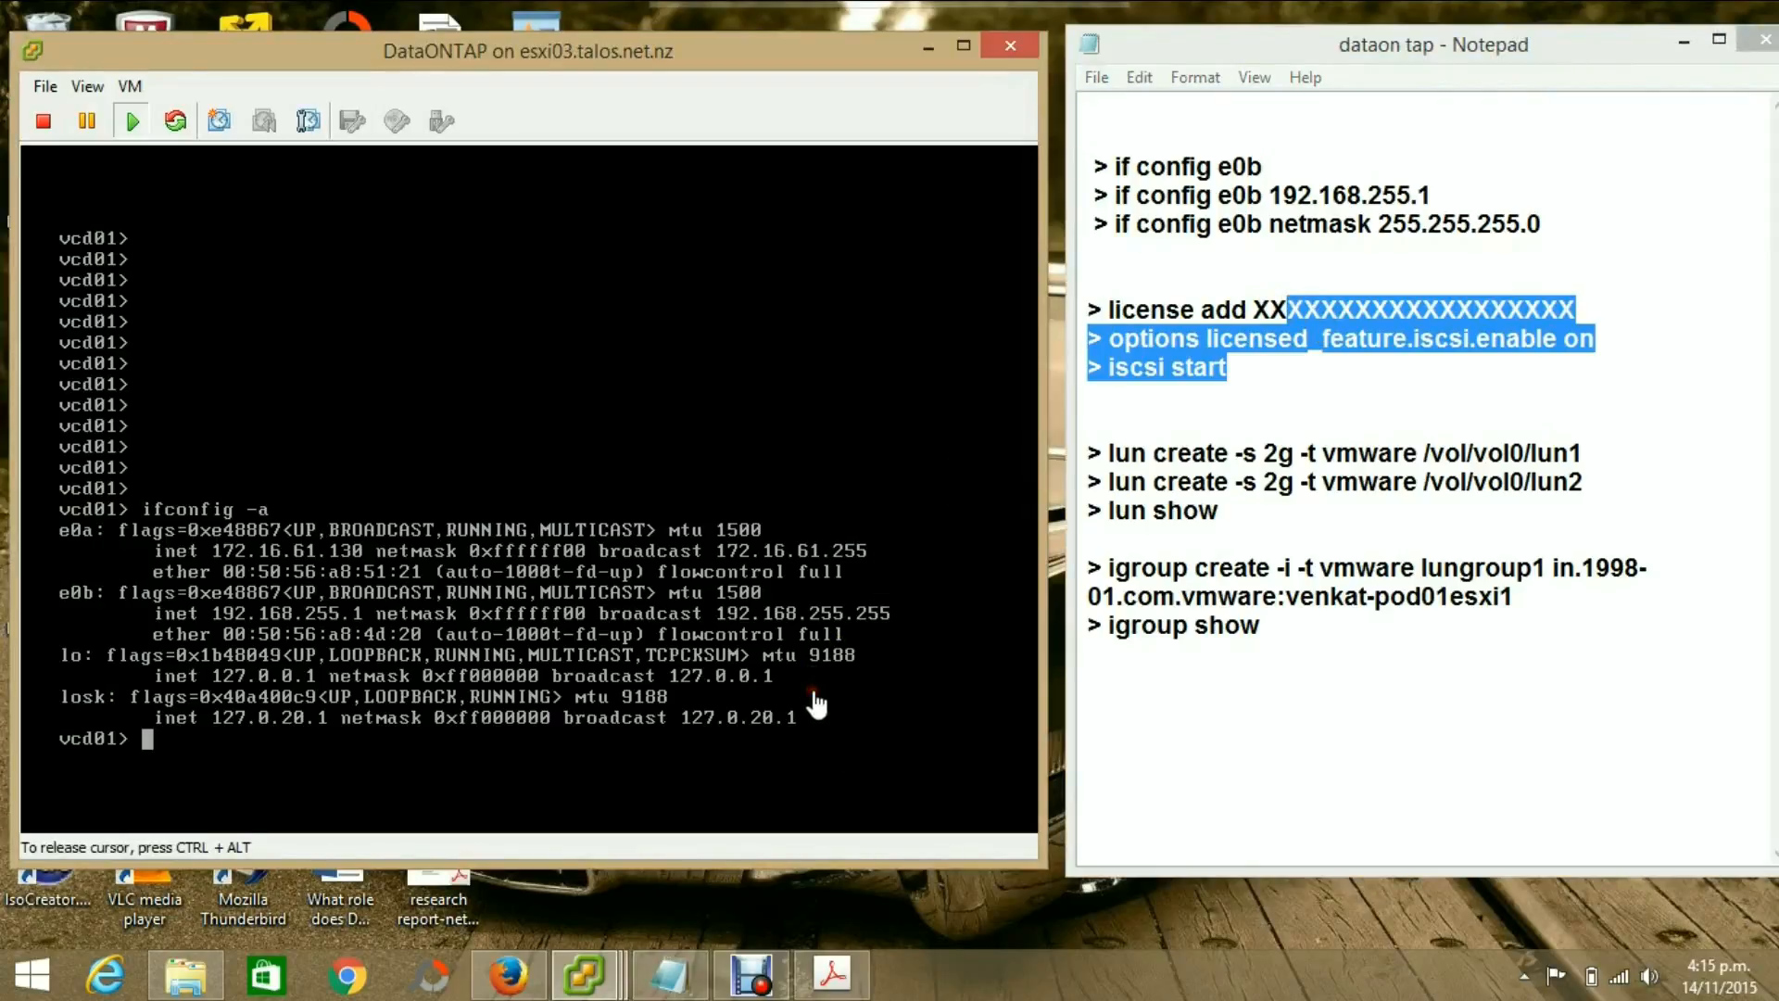
key("Return")
type("s")
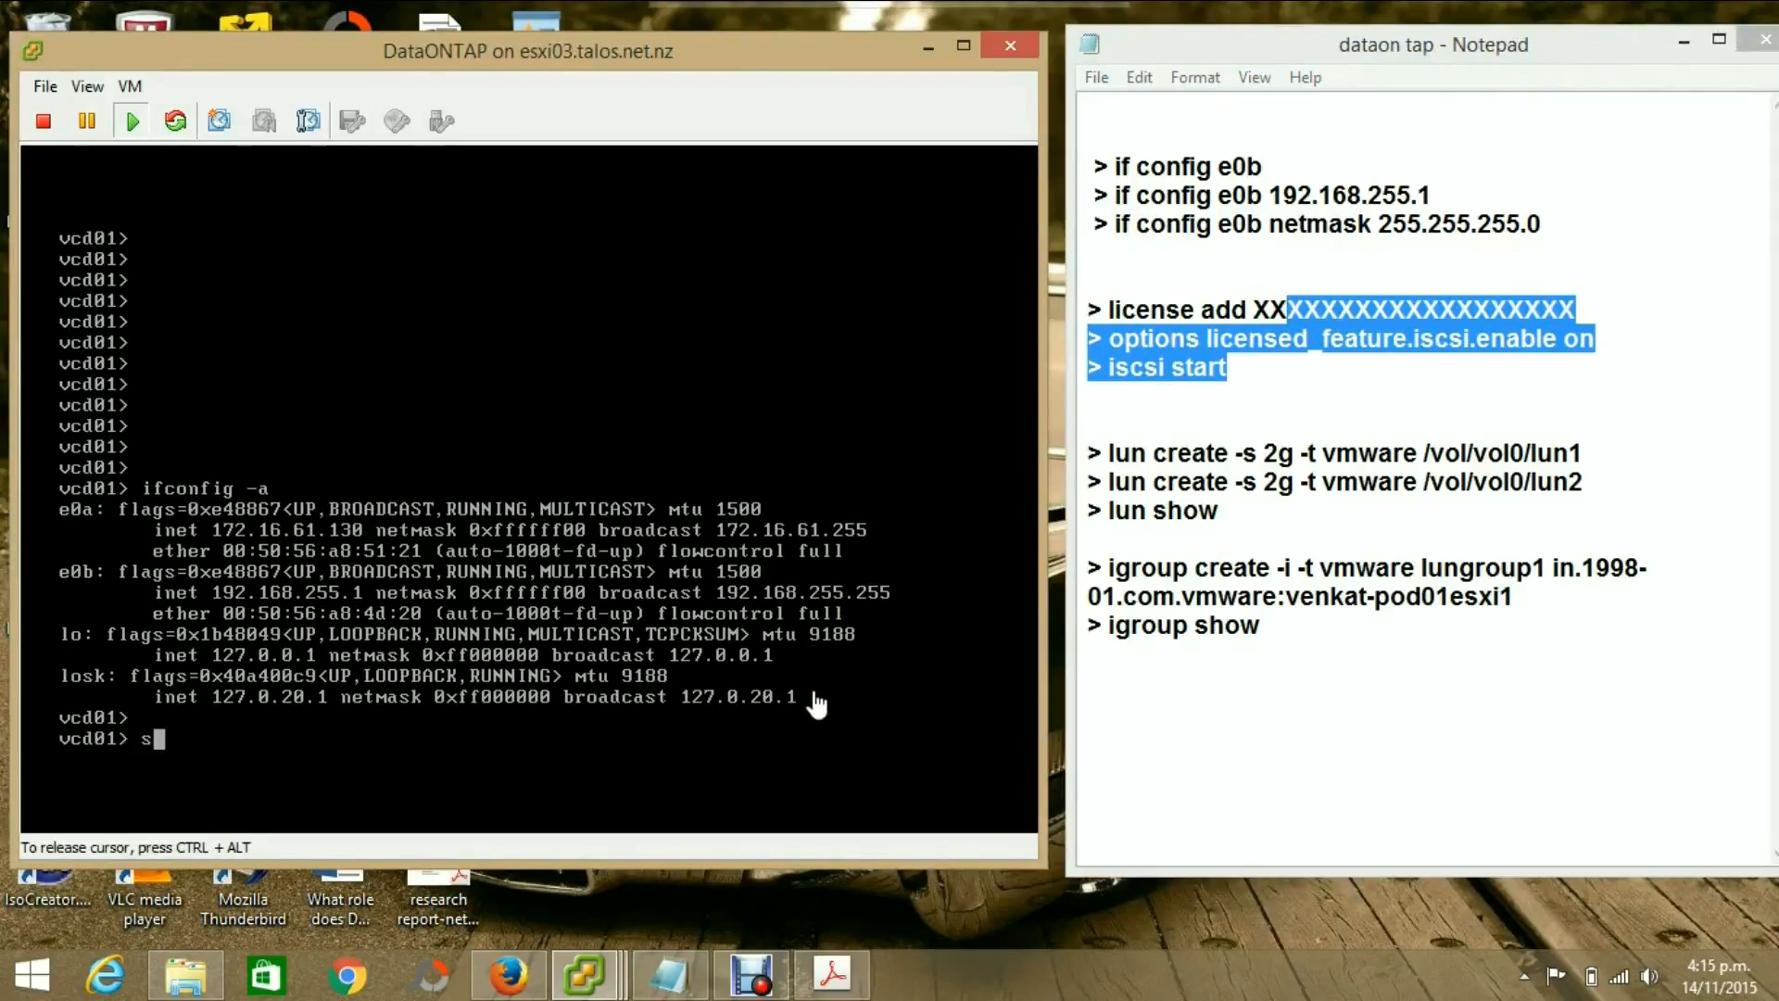
key("BackSpace")
type("iscsi start")
key("Return")
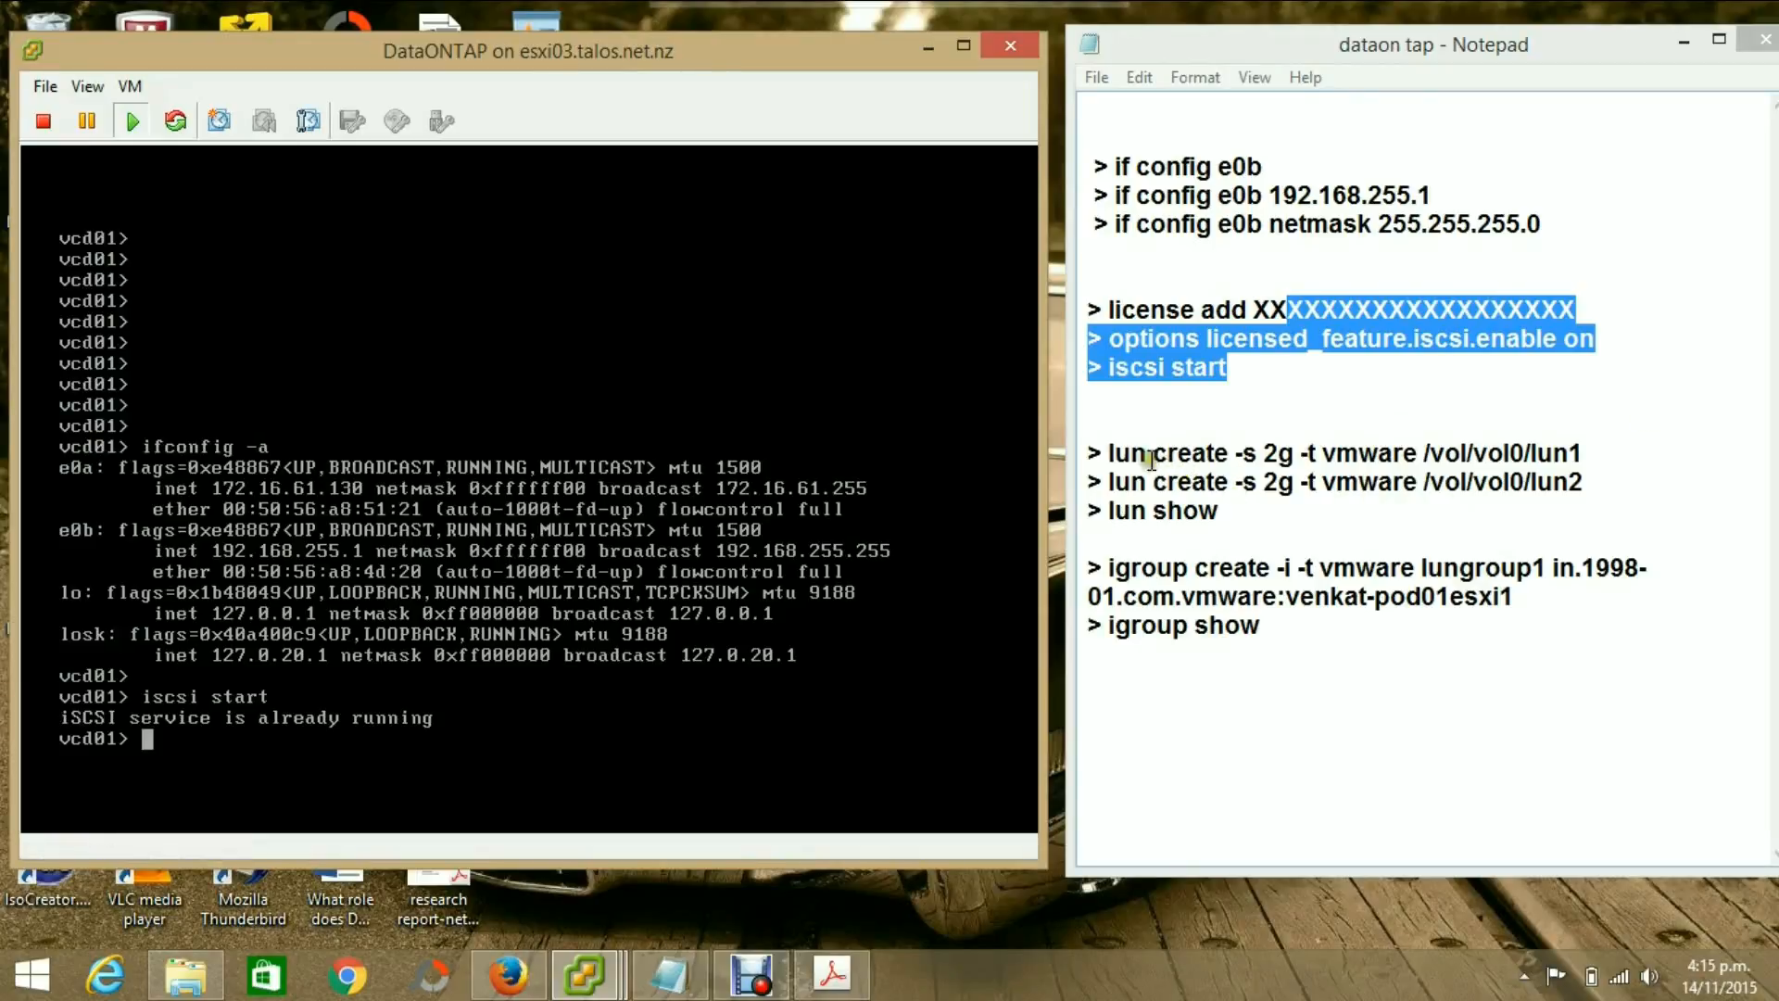
Highlight the two lun create commands in the notes and list the existing LUNs in the console with lun show
left_click_drag(1108, 452, 1641, 492)
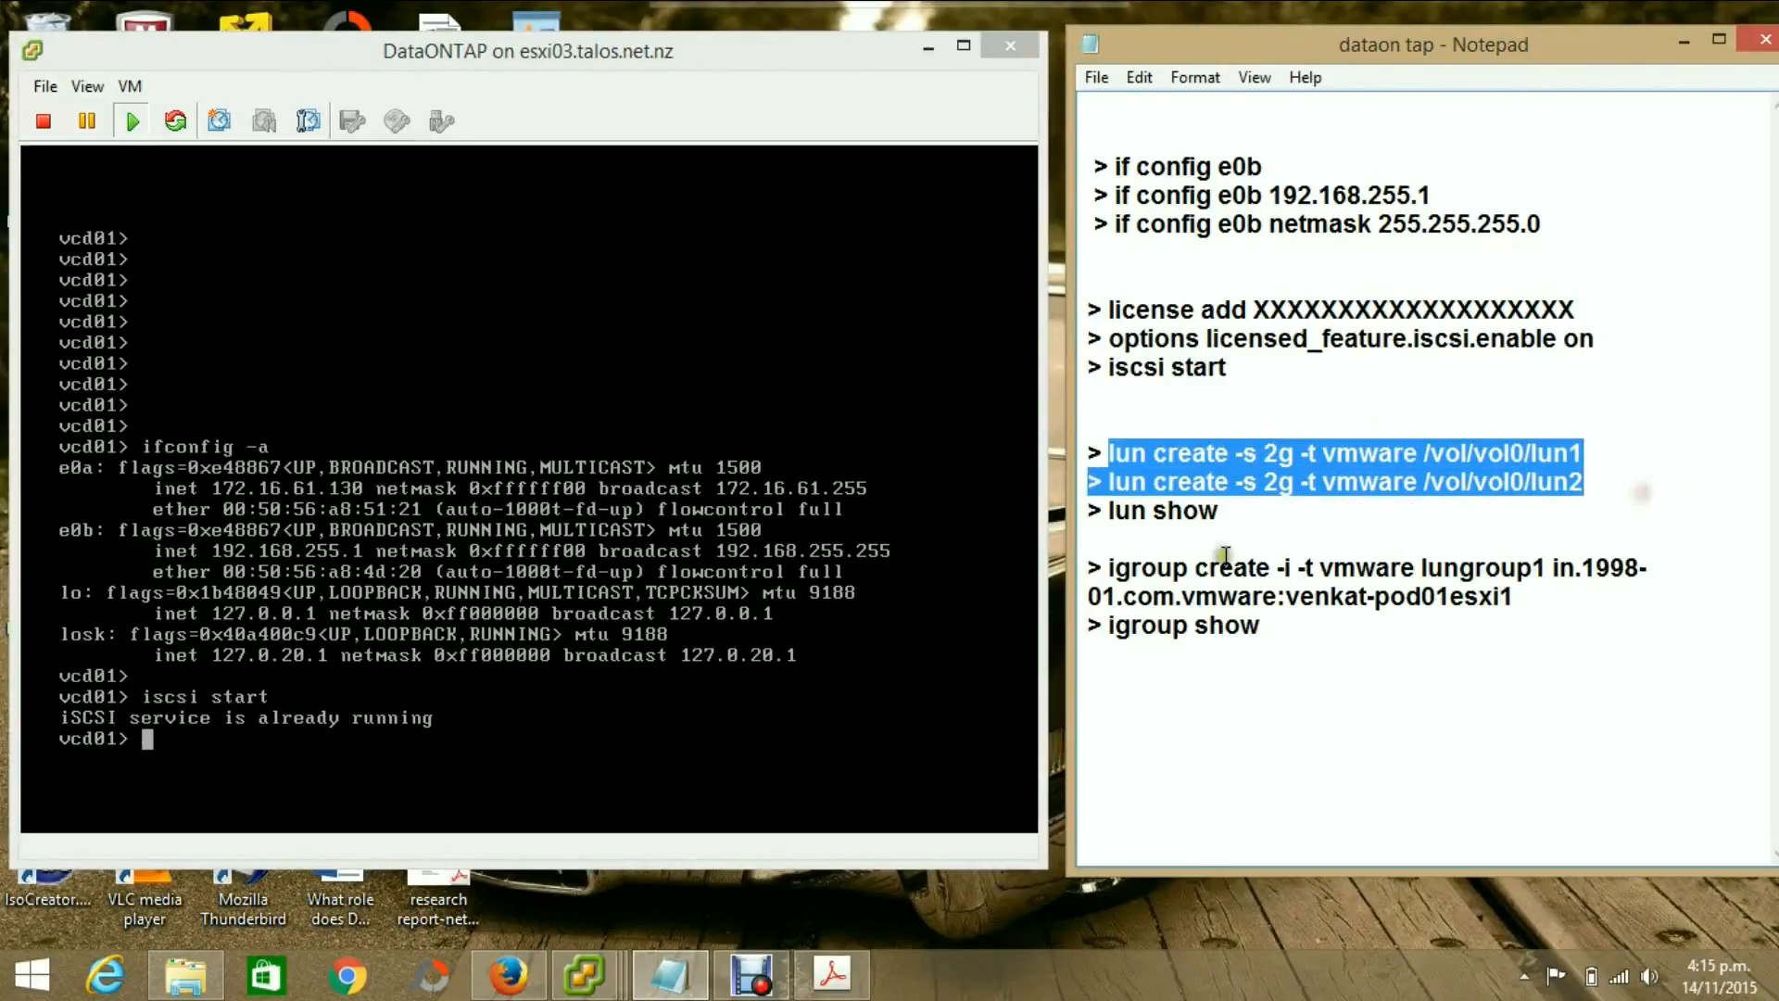
left_click(426, 784)
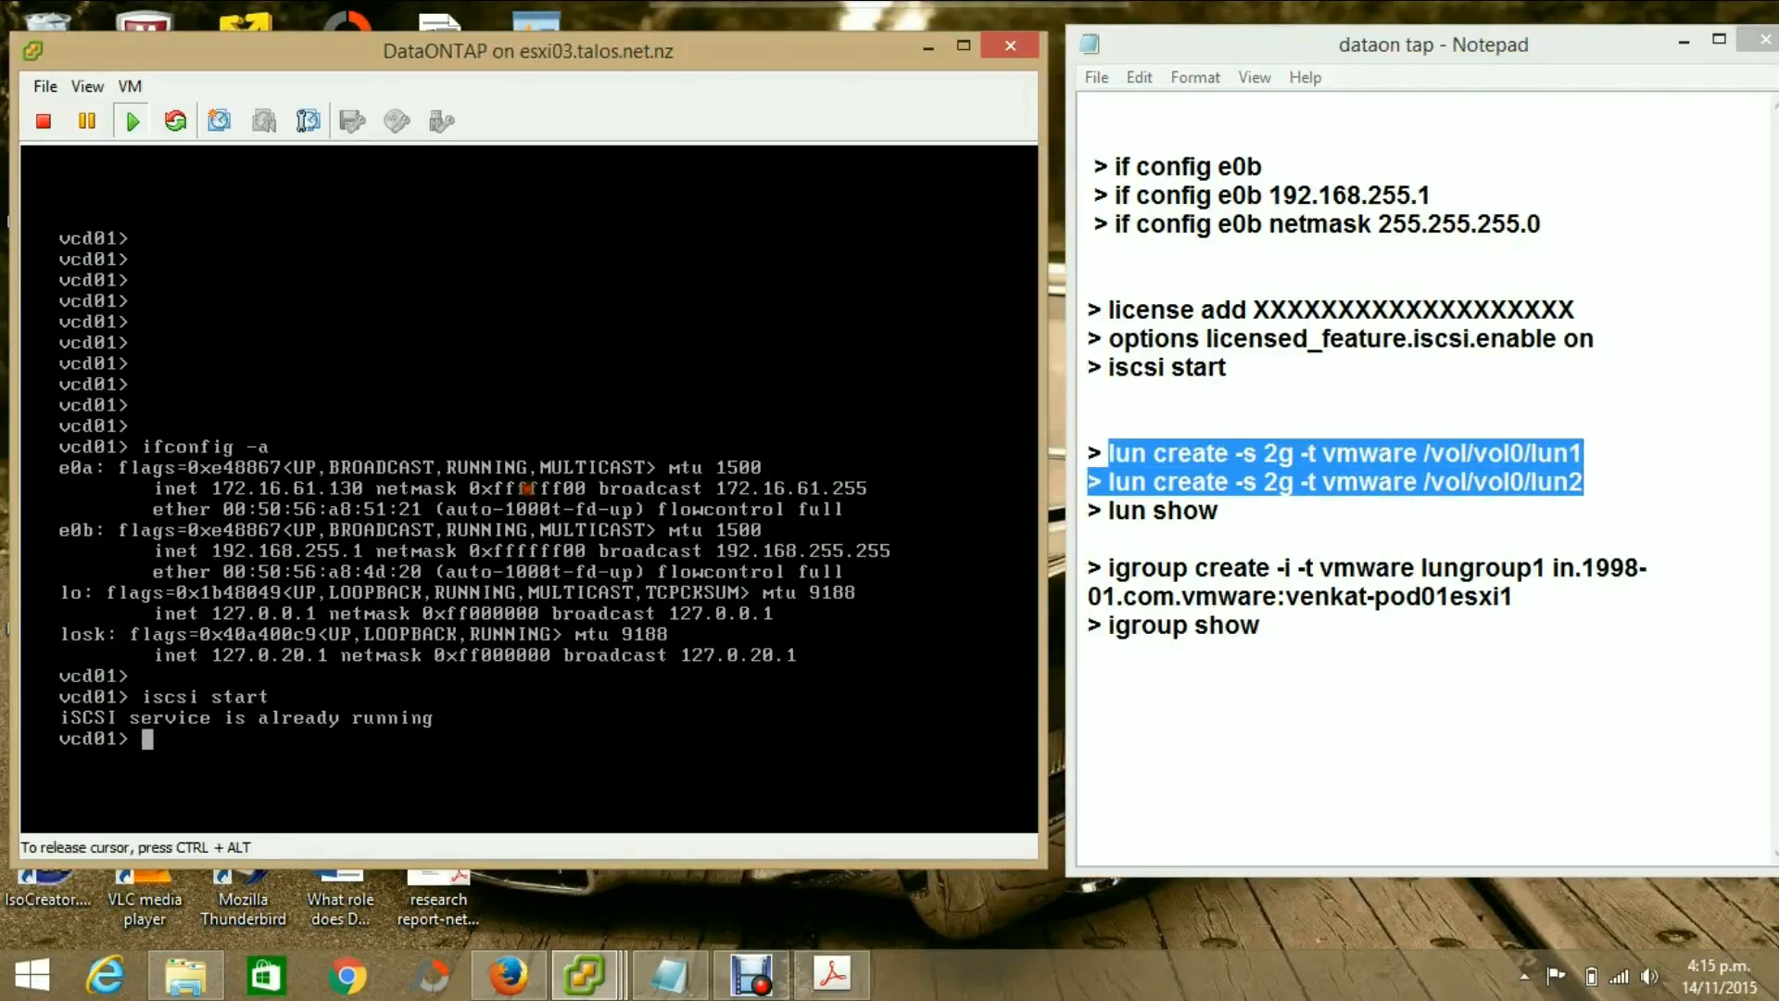
type("lun show")
key("Return")
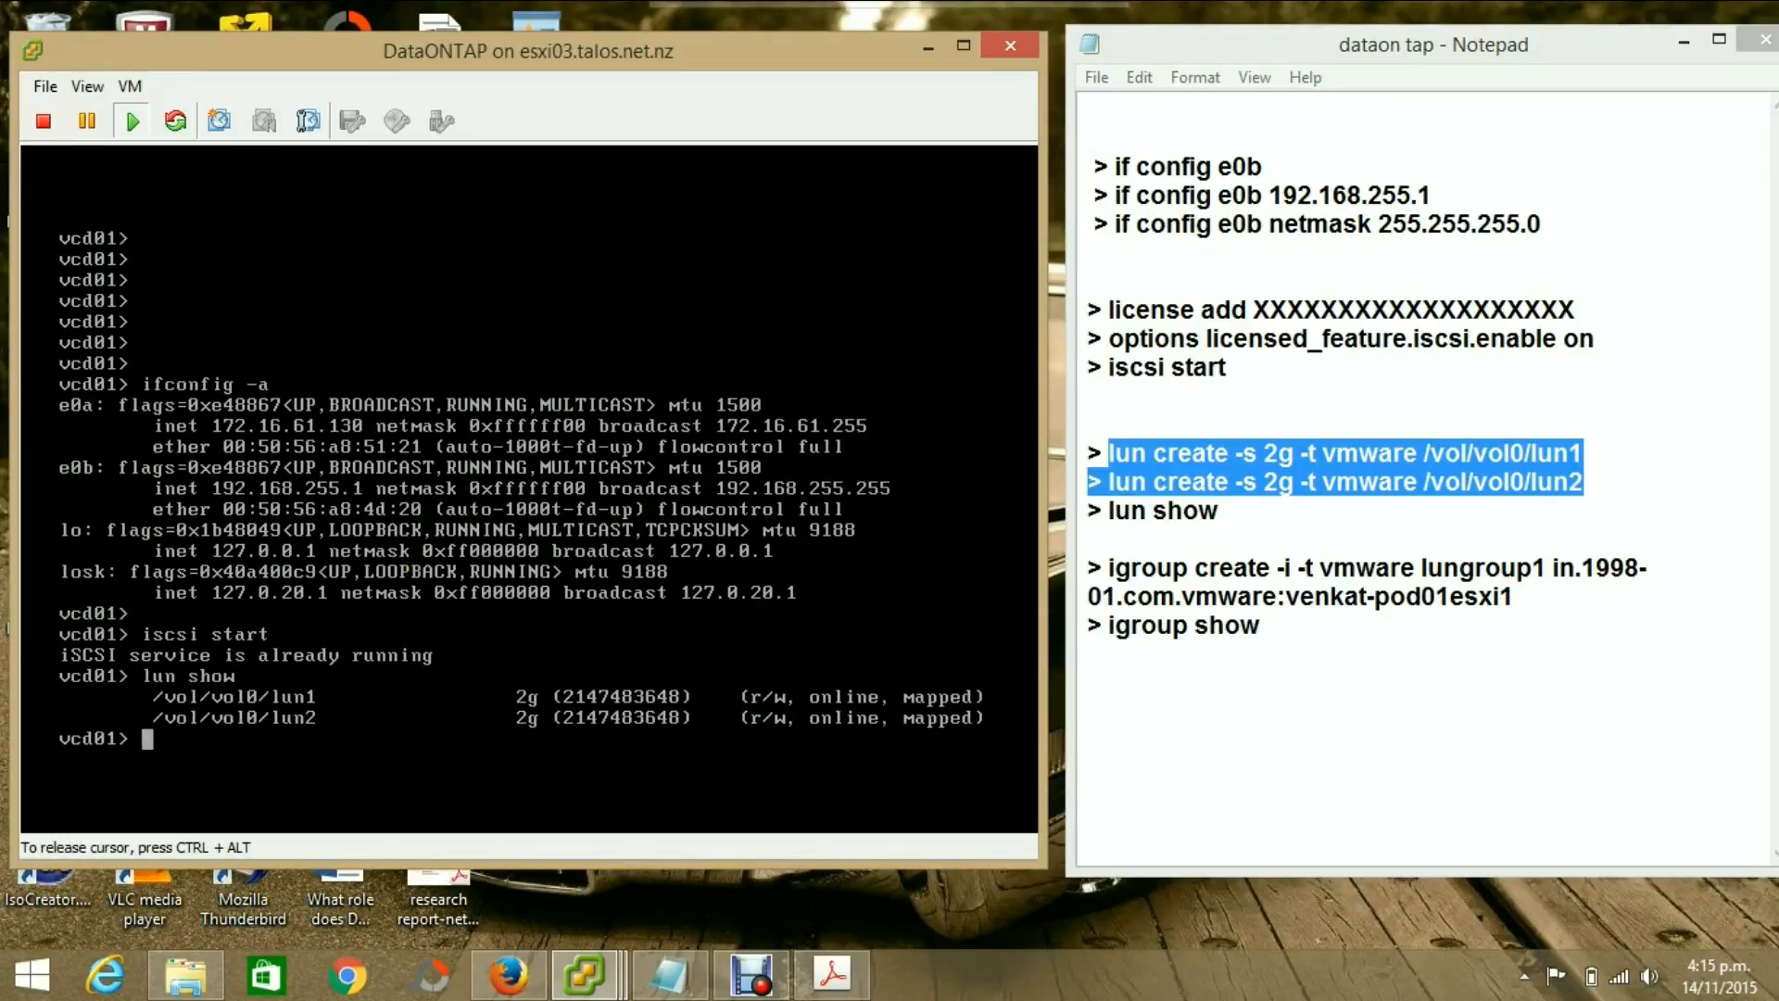
key("Return")
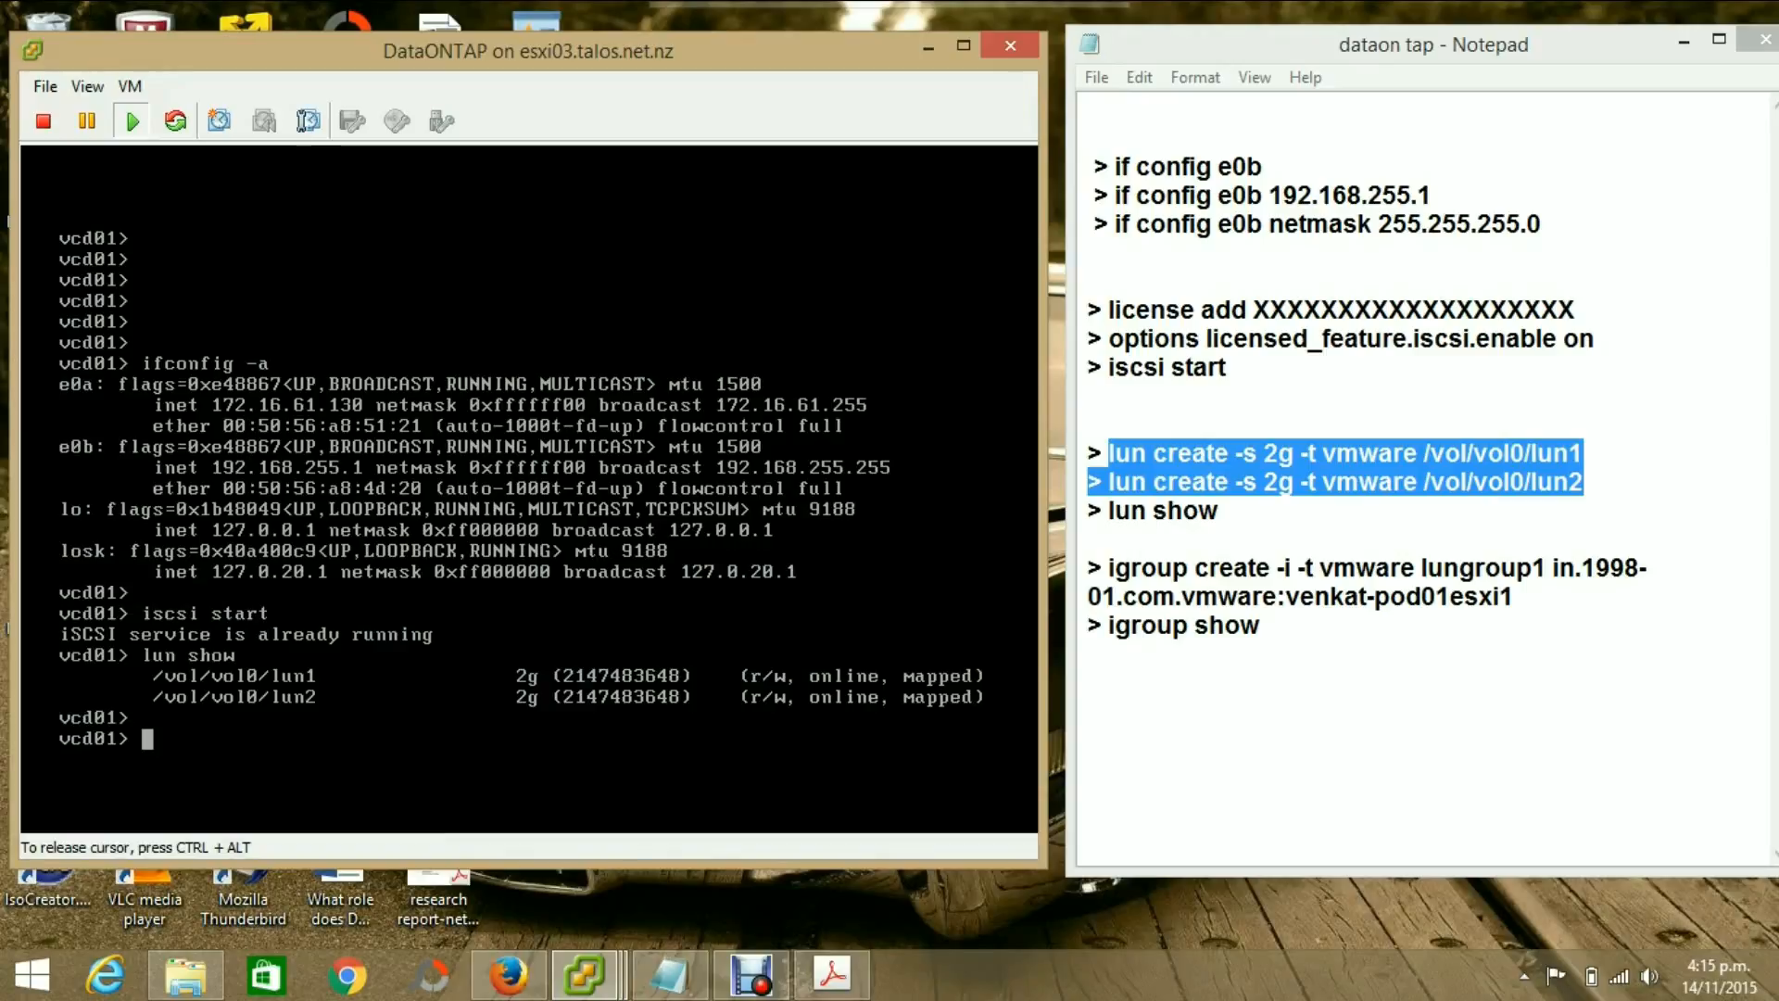
key("ctrl+alt")
Highlight the igroup create command in the notes and list the initiator groups in the console with igroup show
left_click_drag(1110, 568, 1516, 598)
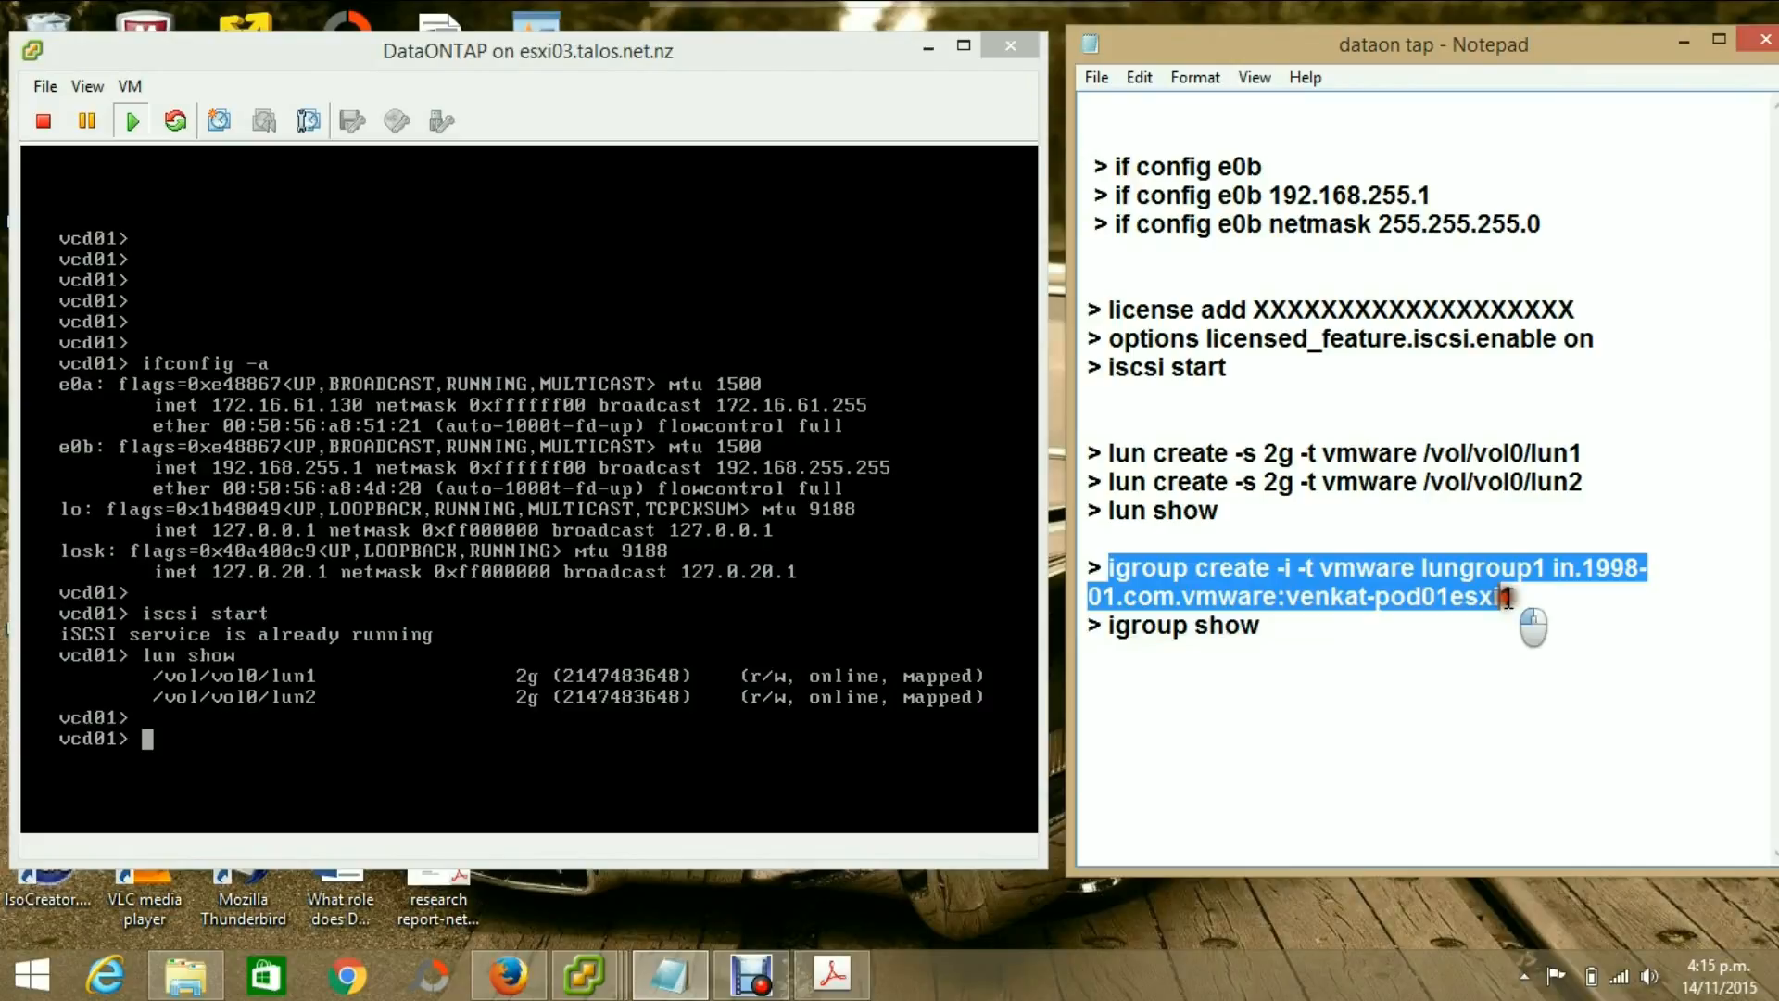
left_click(293, 765)
type("i")
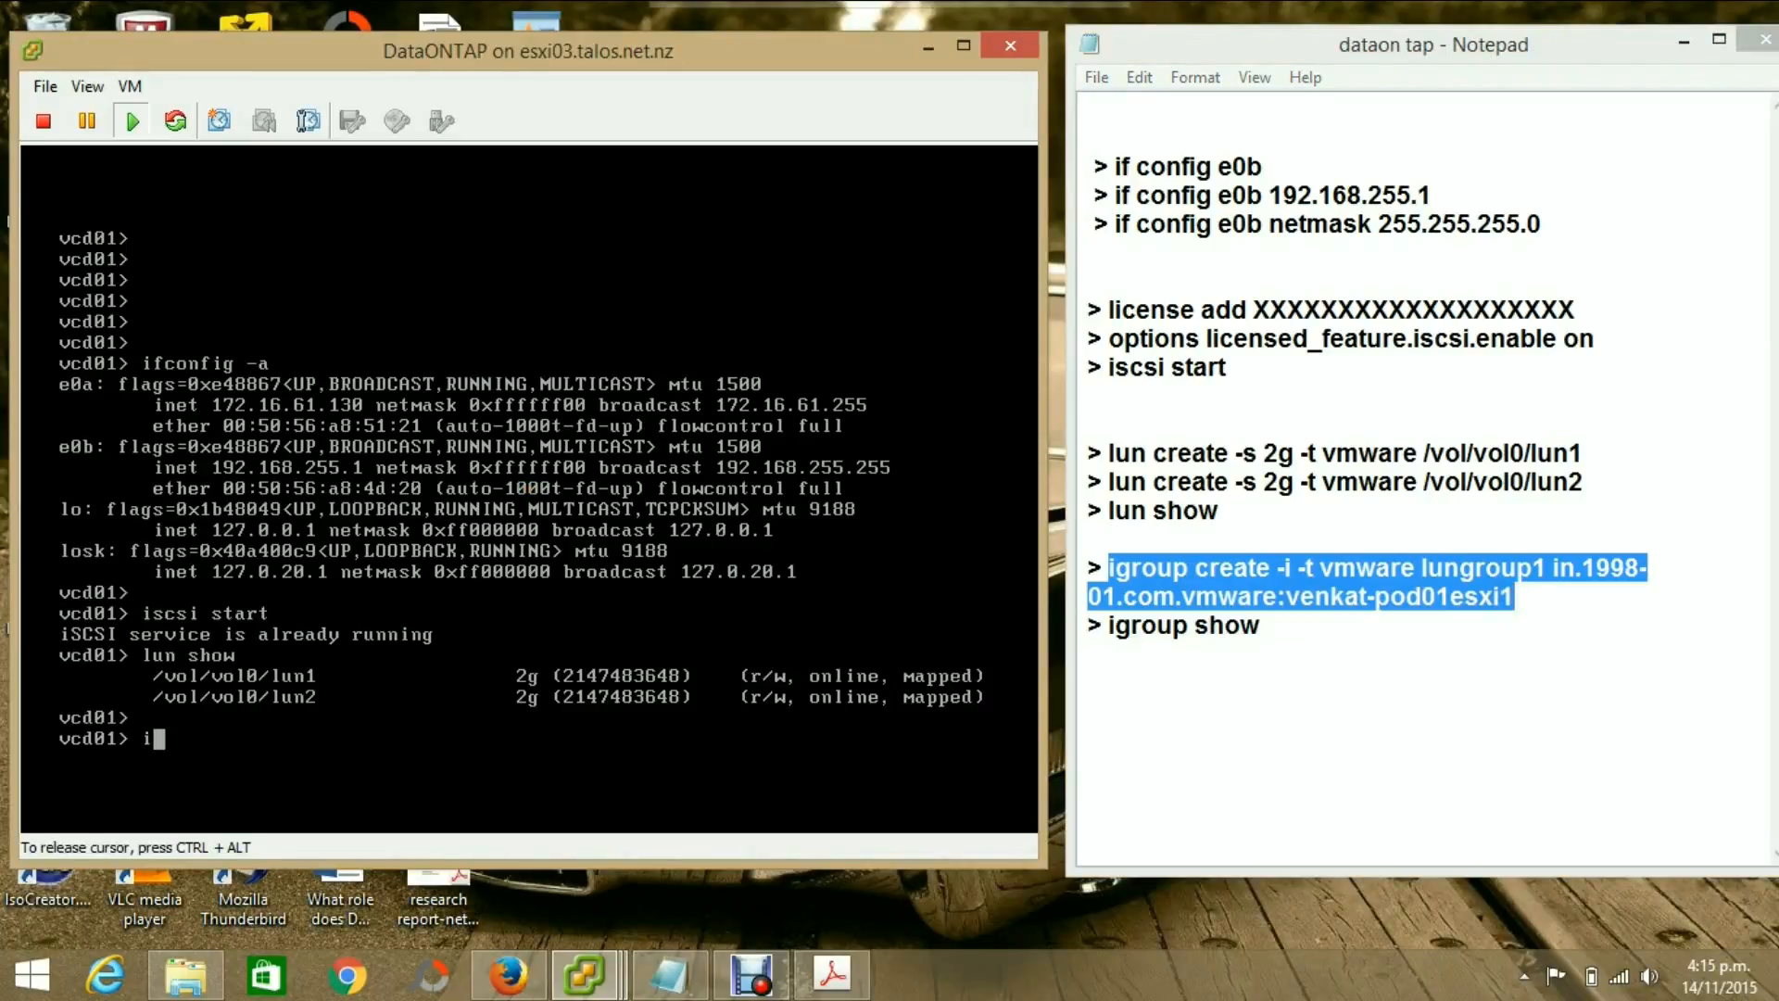
type("group show")
key("Return")
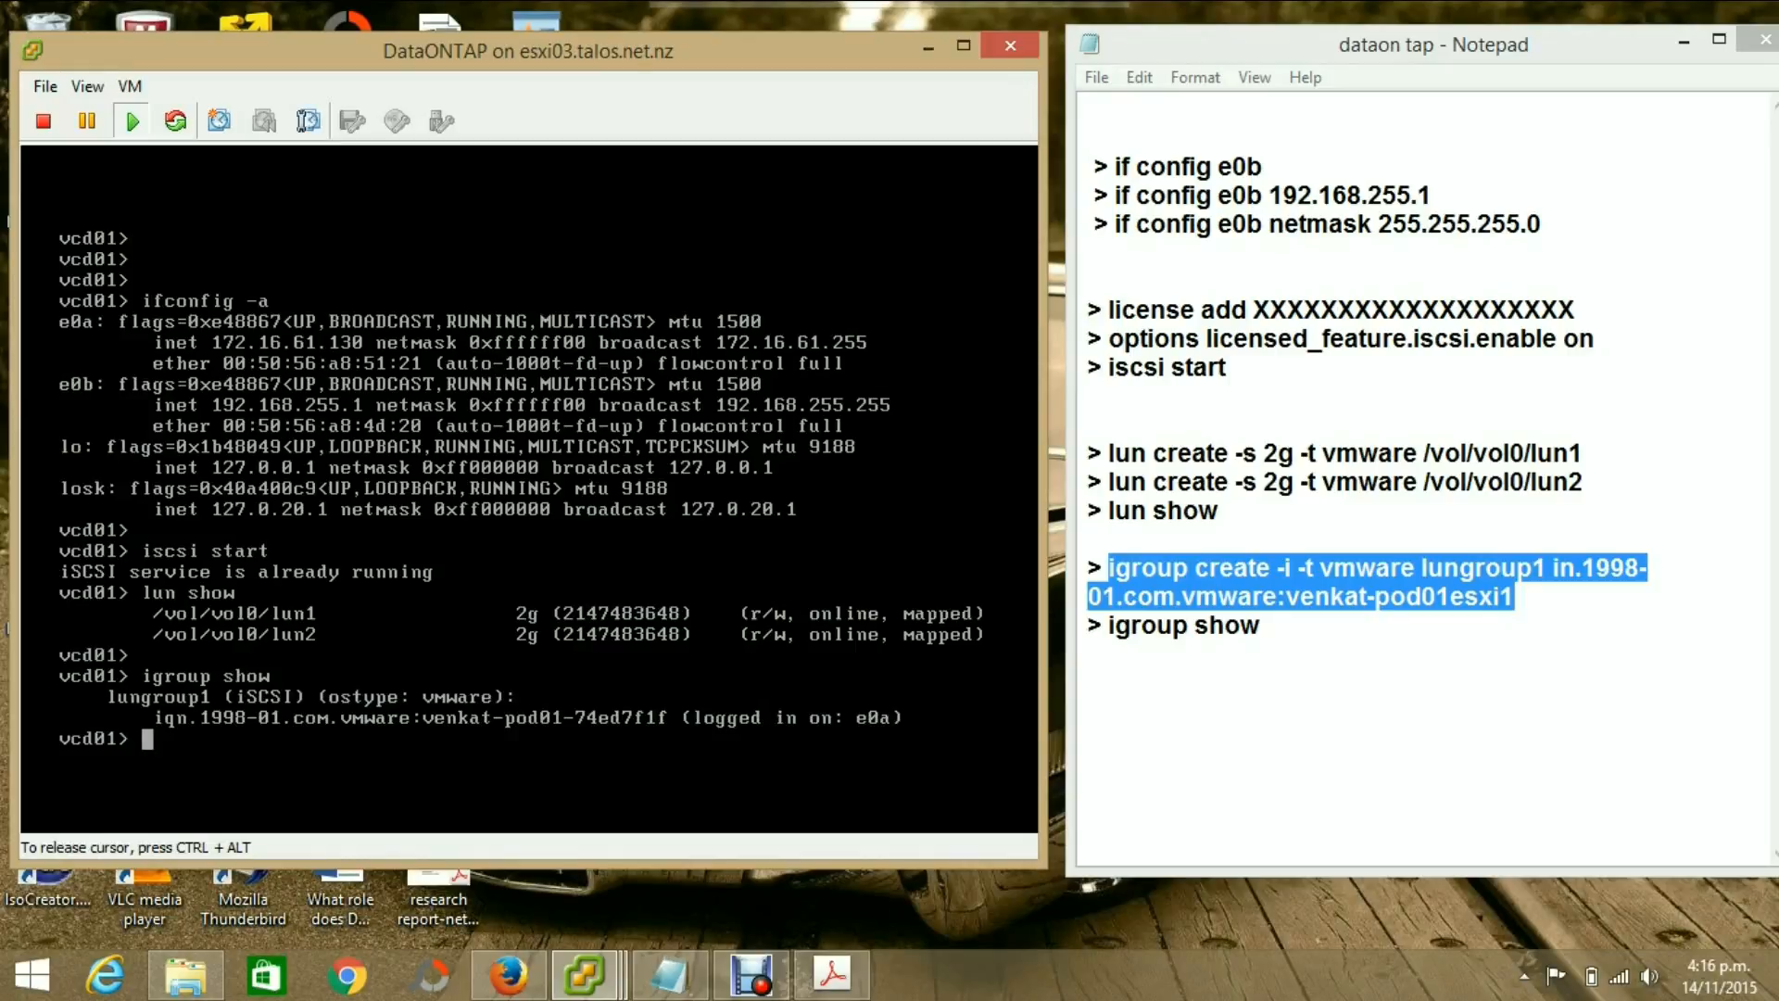
key("ctrl+alt")
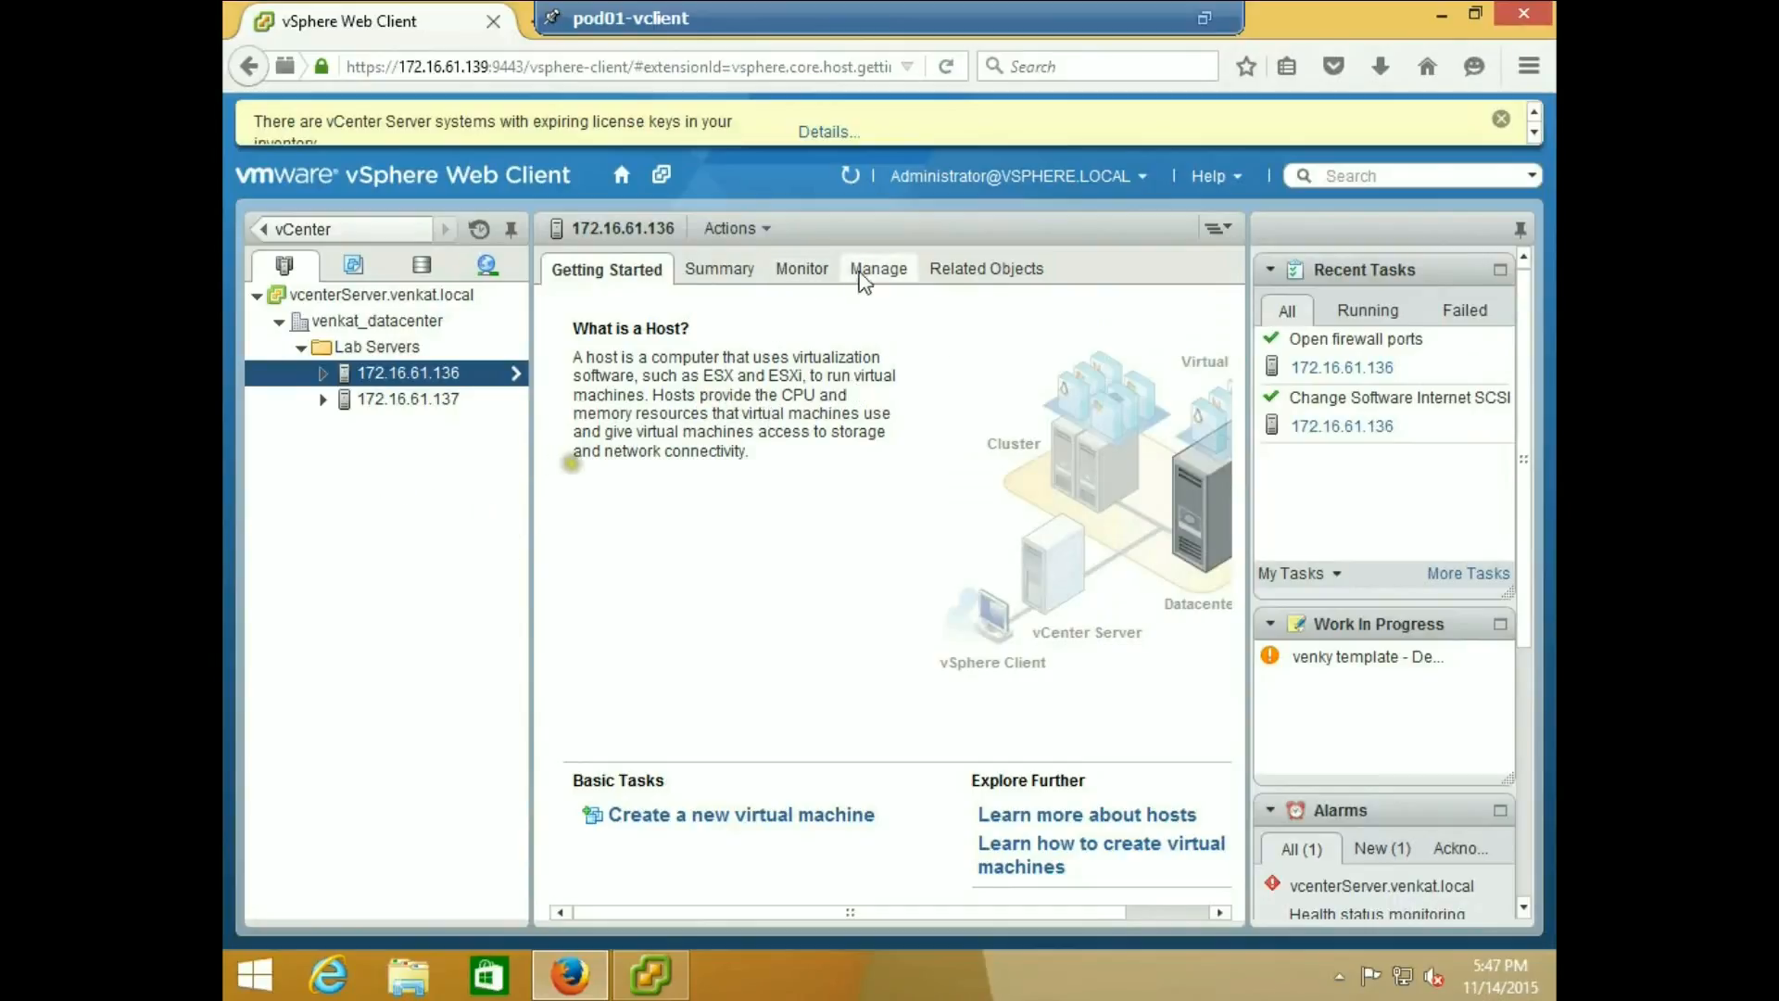
In the vSphere Web Client, bind host 172.16.61.136's iSCSI adapter vmhba33 to the VMkernel port group on vSwitch1 (vmk1)
left_click(874, 270)
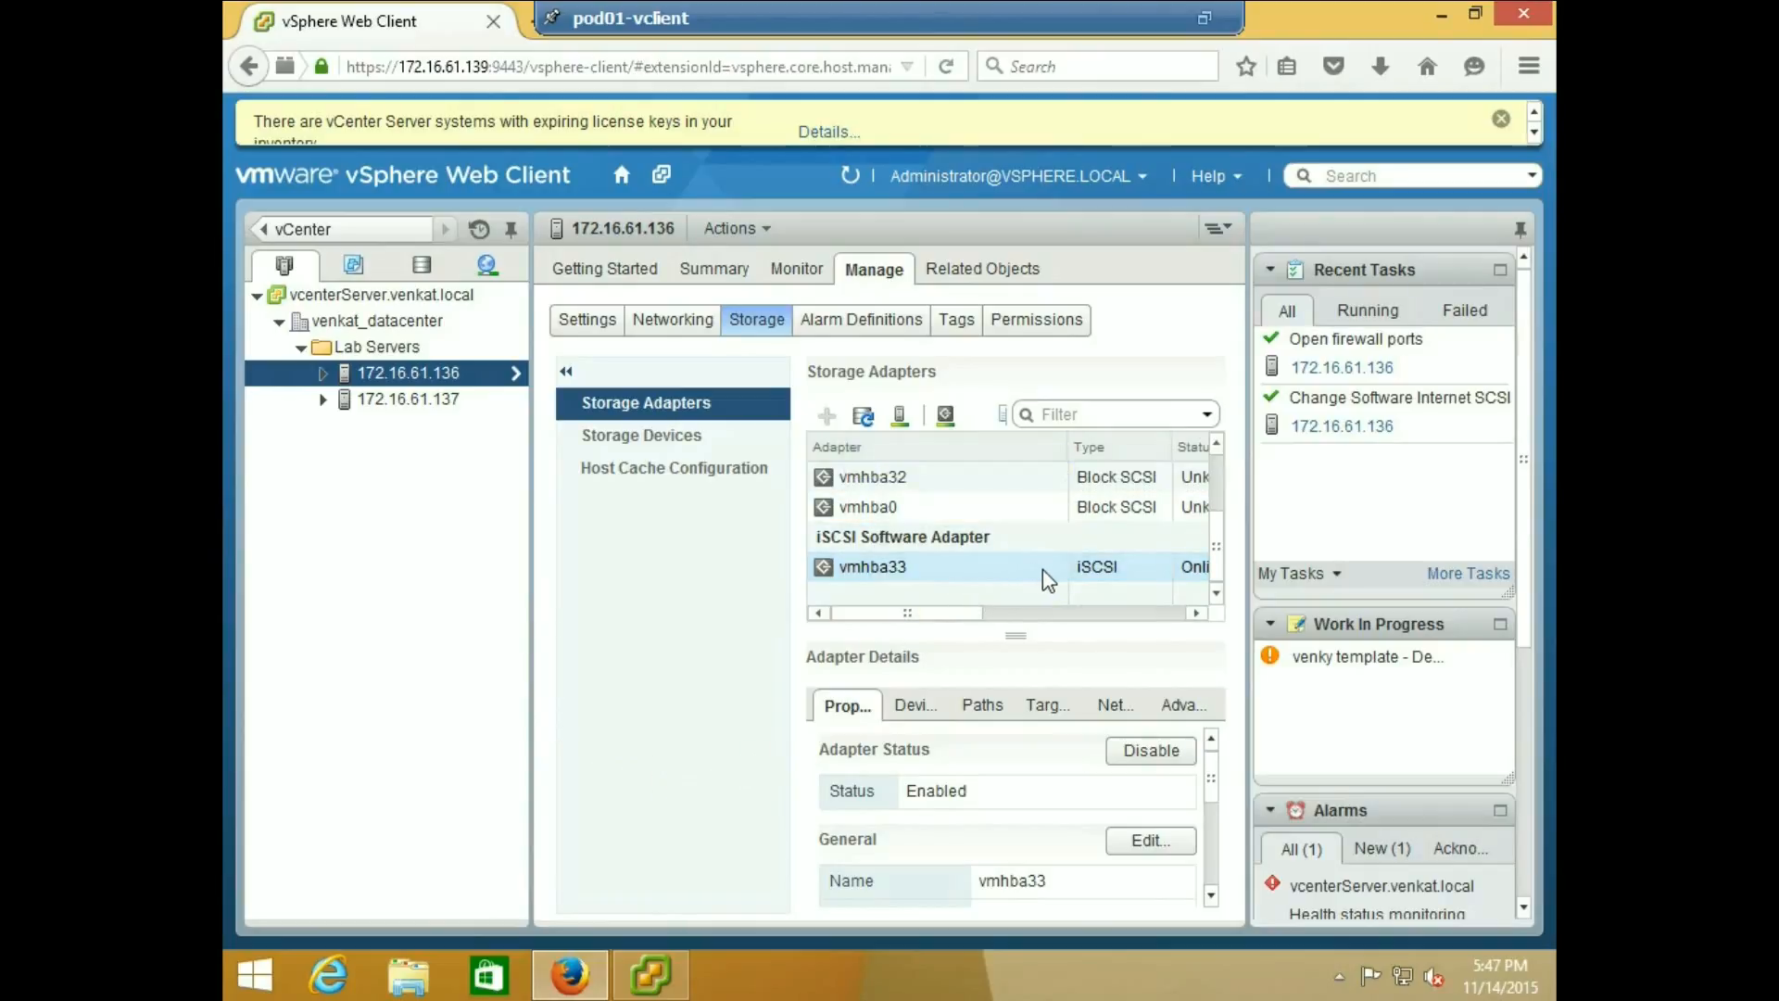
mouse_move(909, 614)
left_mouse_down()
mouse_move(973, 614)
mouse_move(913, 614)
left_mouse_up()
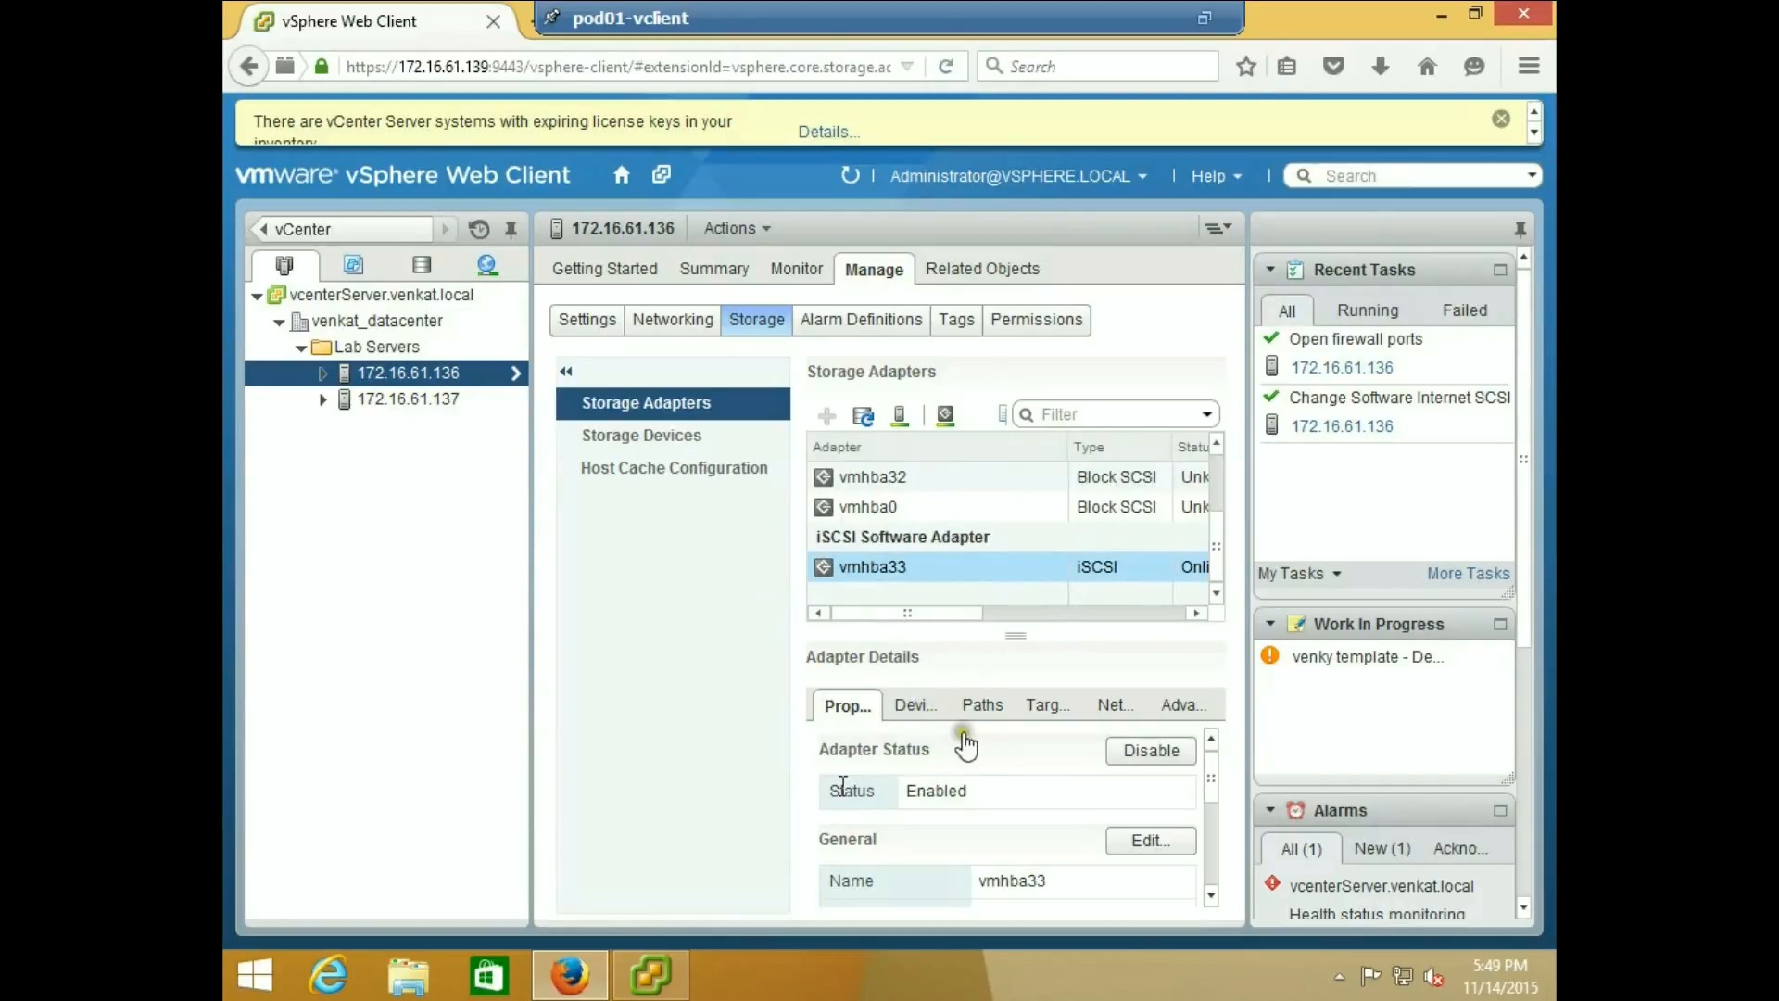
left_click(1112, 706)
left_click(1115, 706)
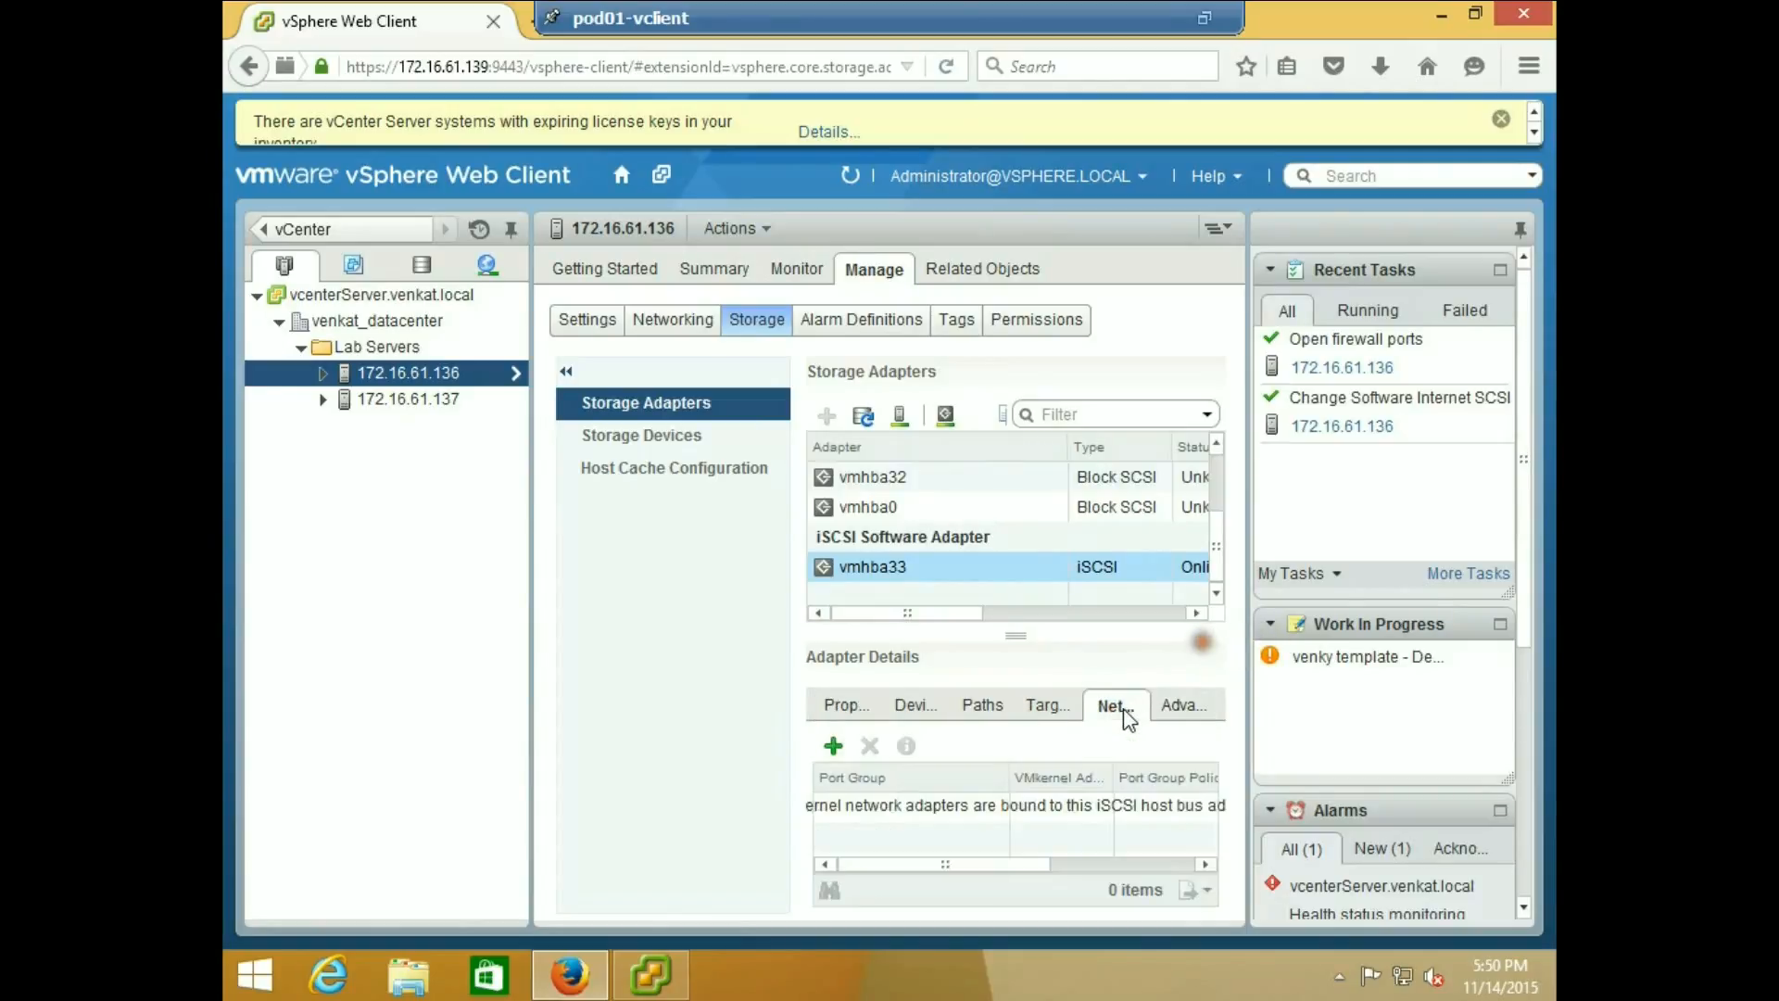
left_click(834, 746)
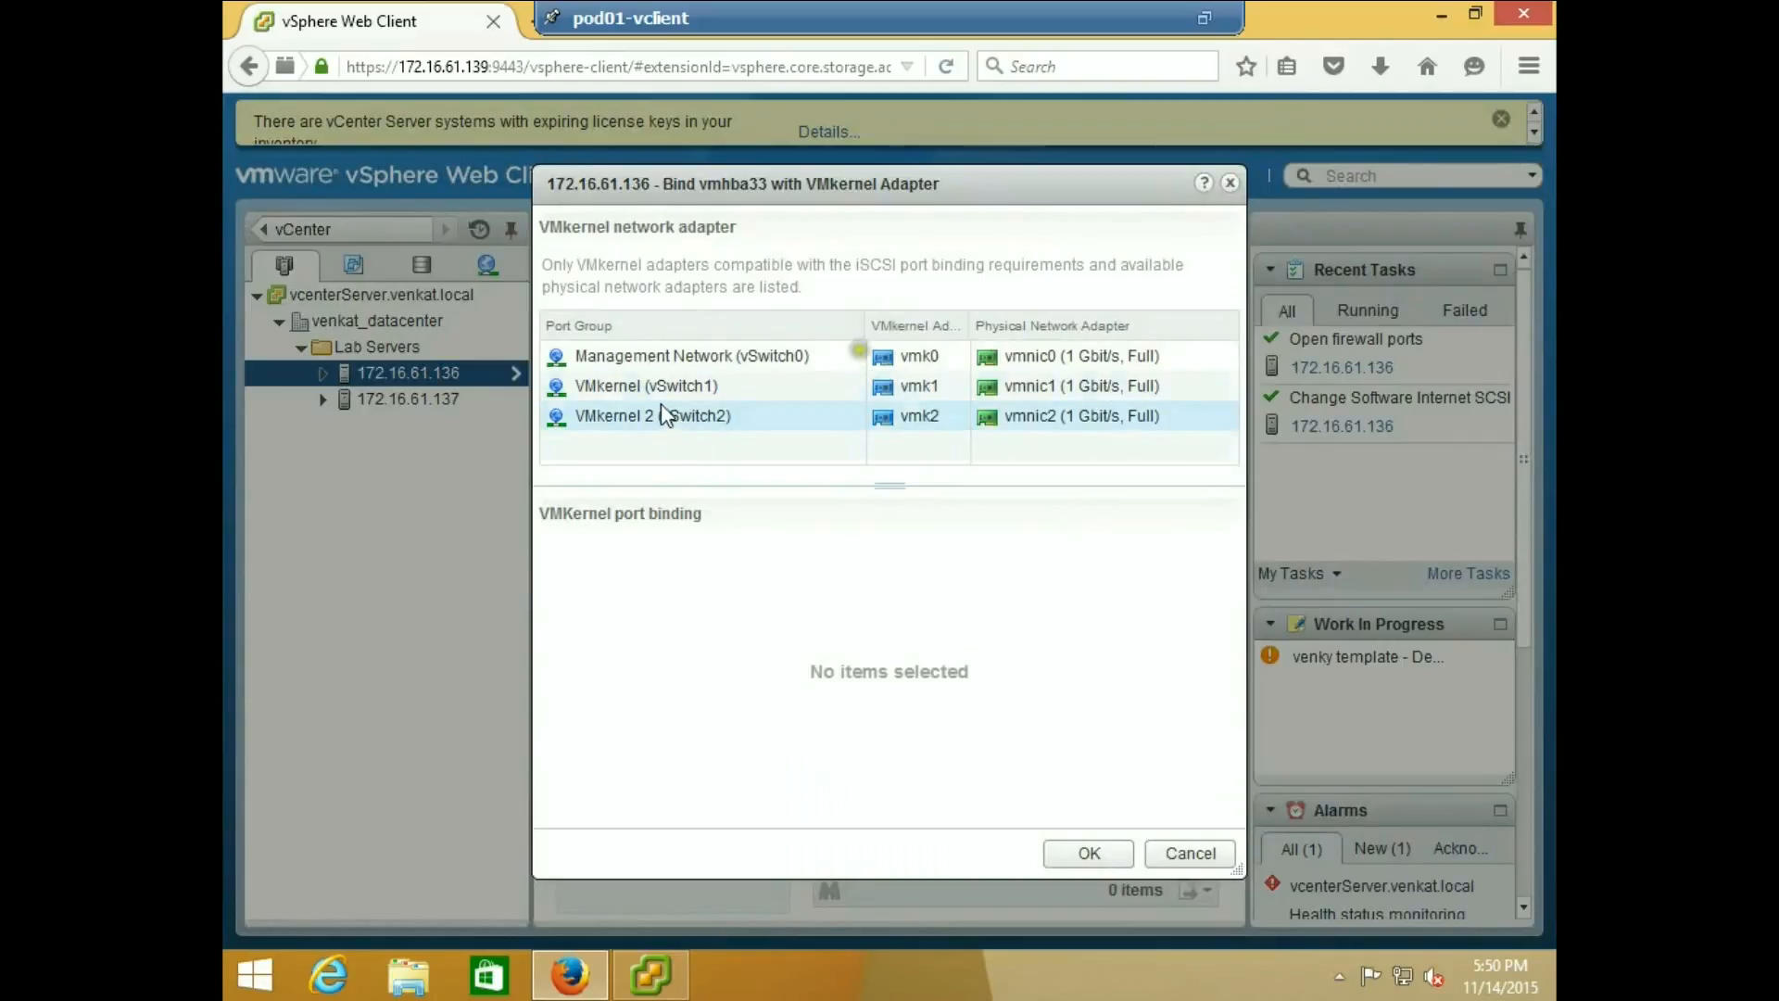
left_click(705, 385)
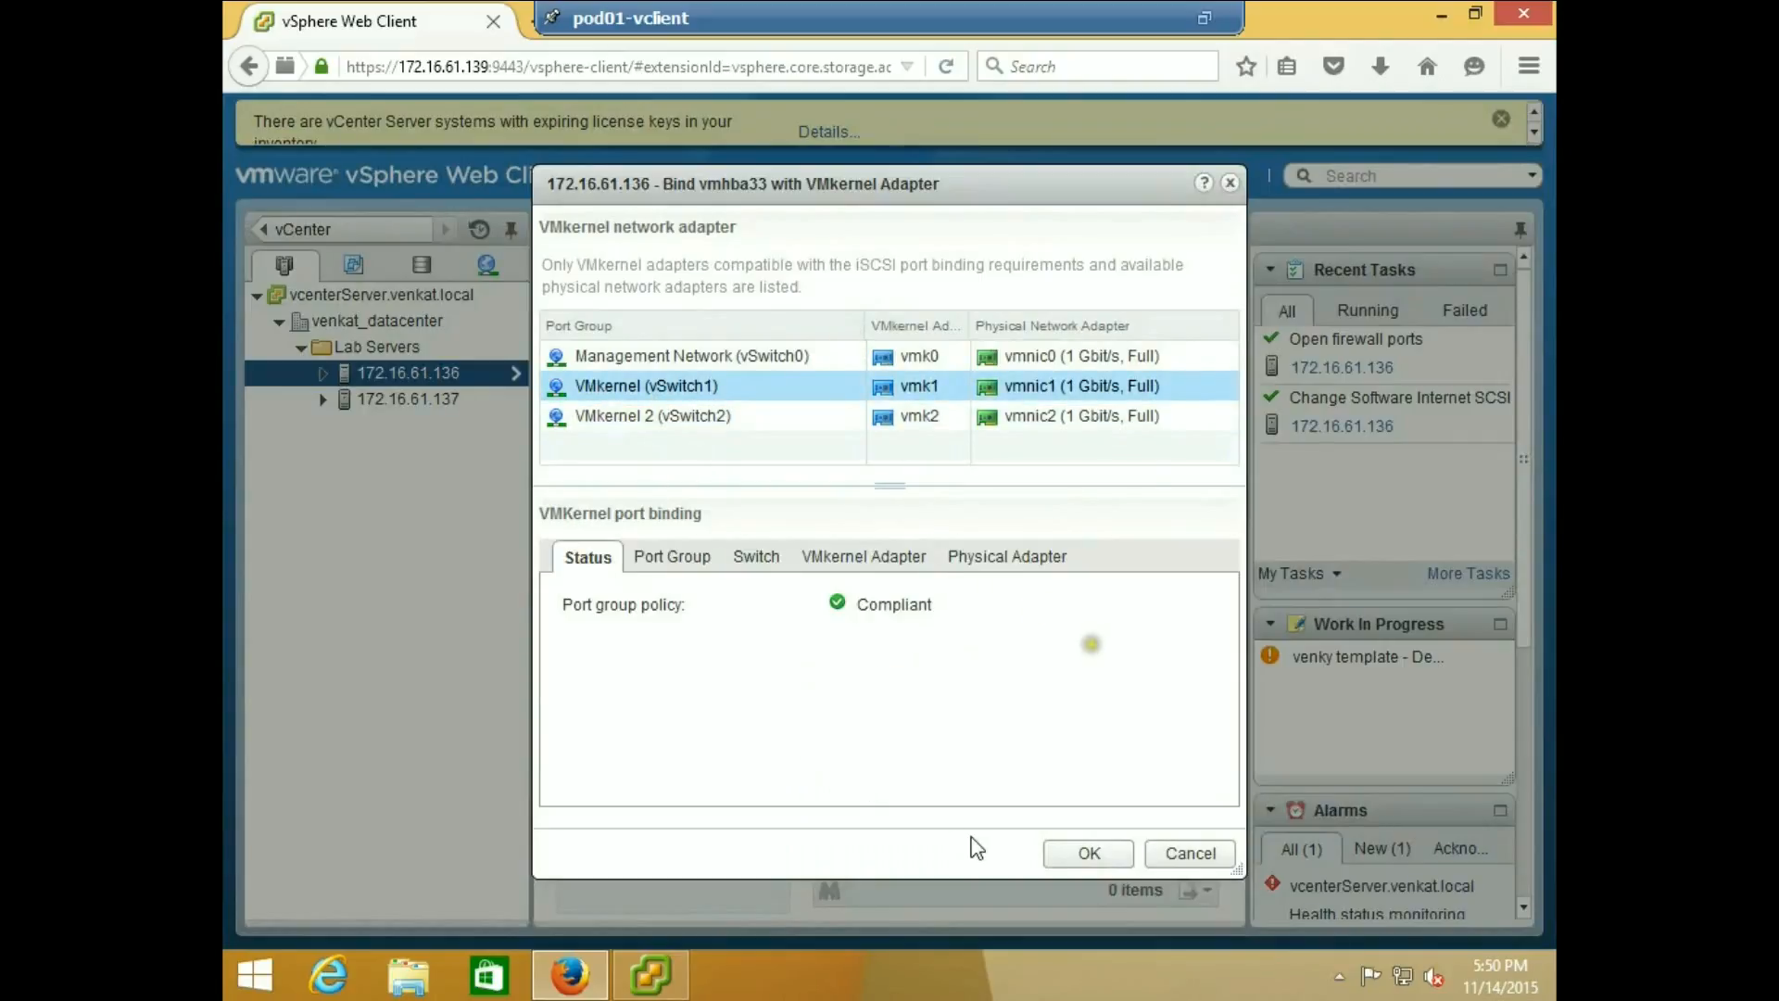
left_click(1072, 856)
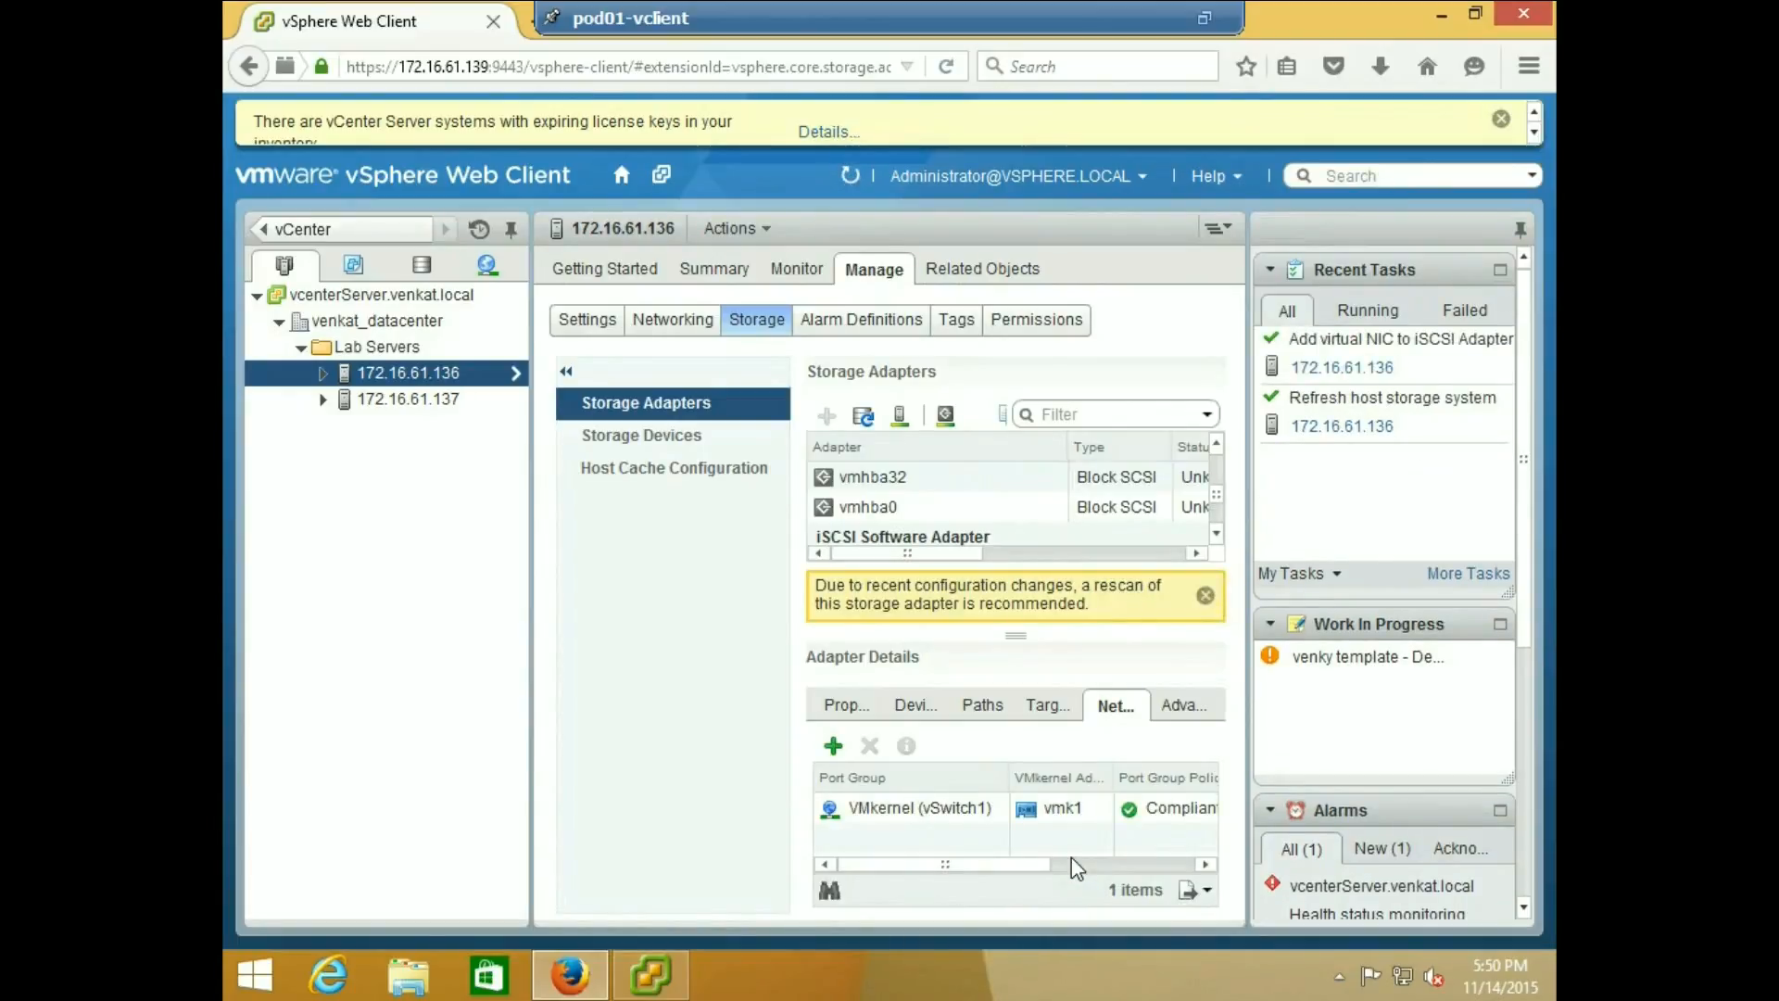
left_click(970, 814)
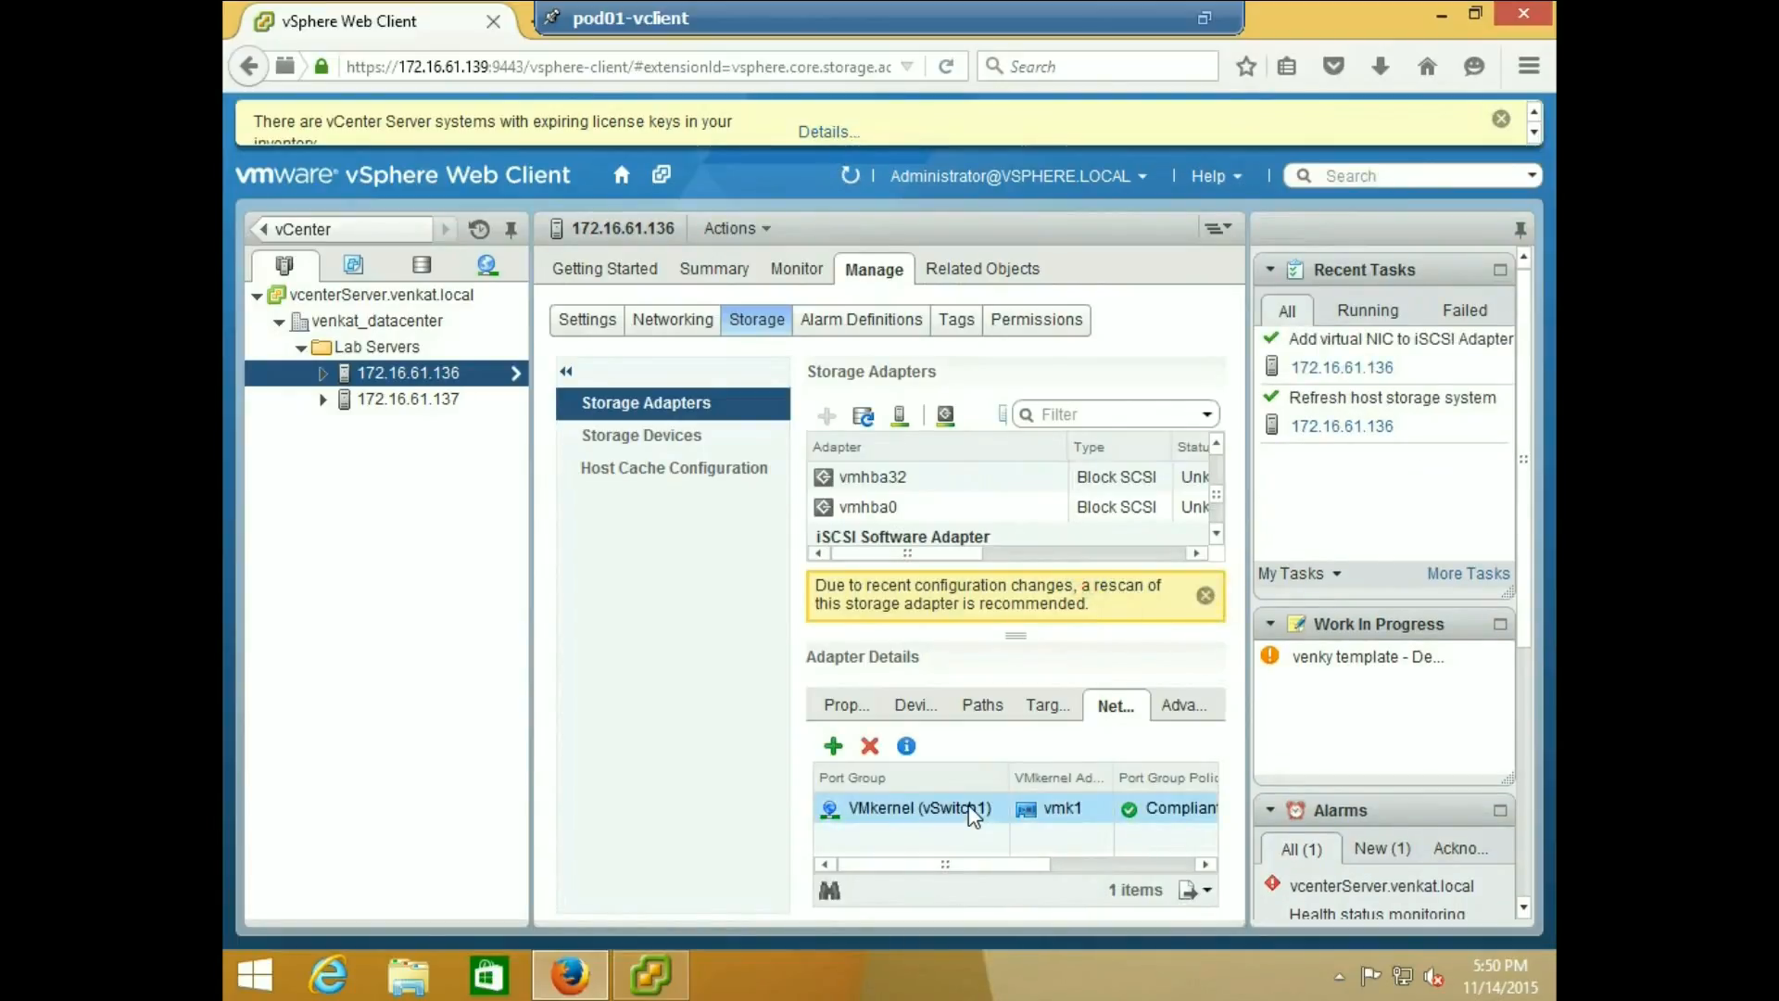
Add iSCSI server 192.168.255.1 on port 3260 to vmhba33's dynamic discovery targets and display the adapter's paths
left_click(1044, 717)
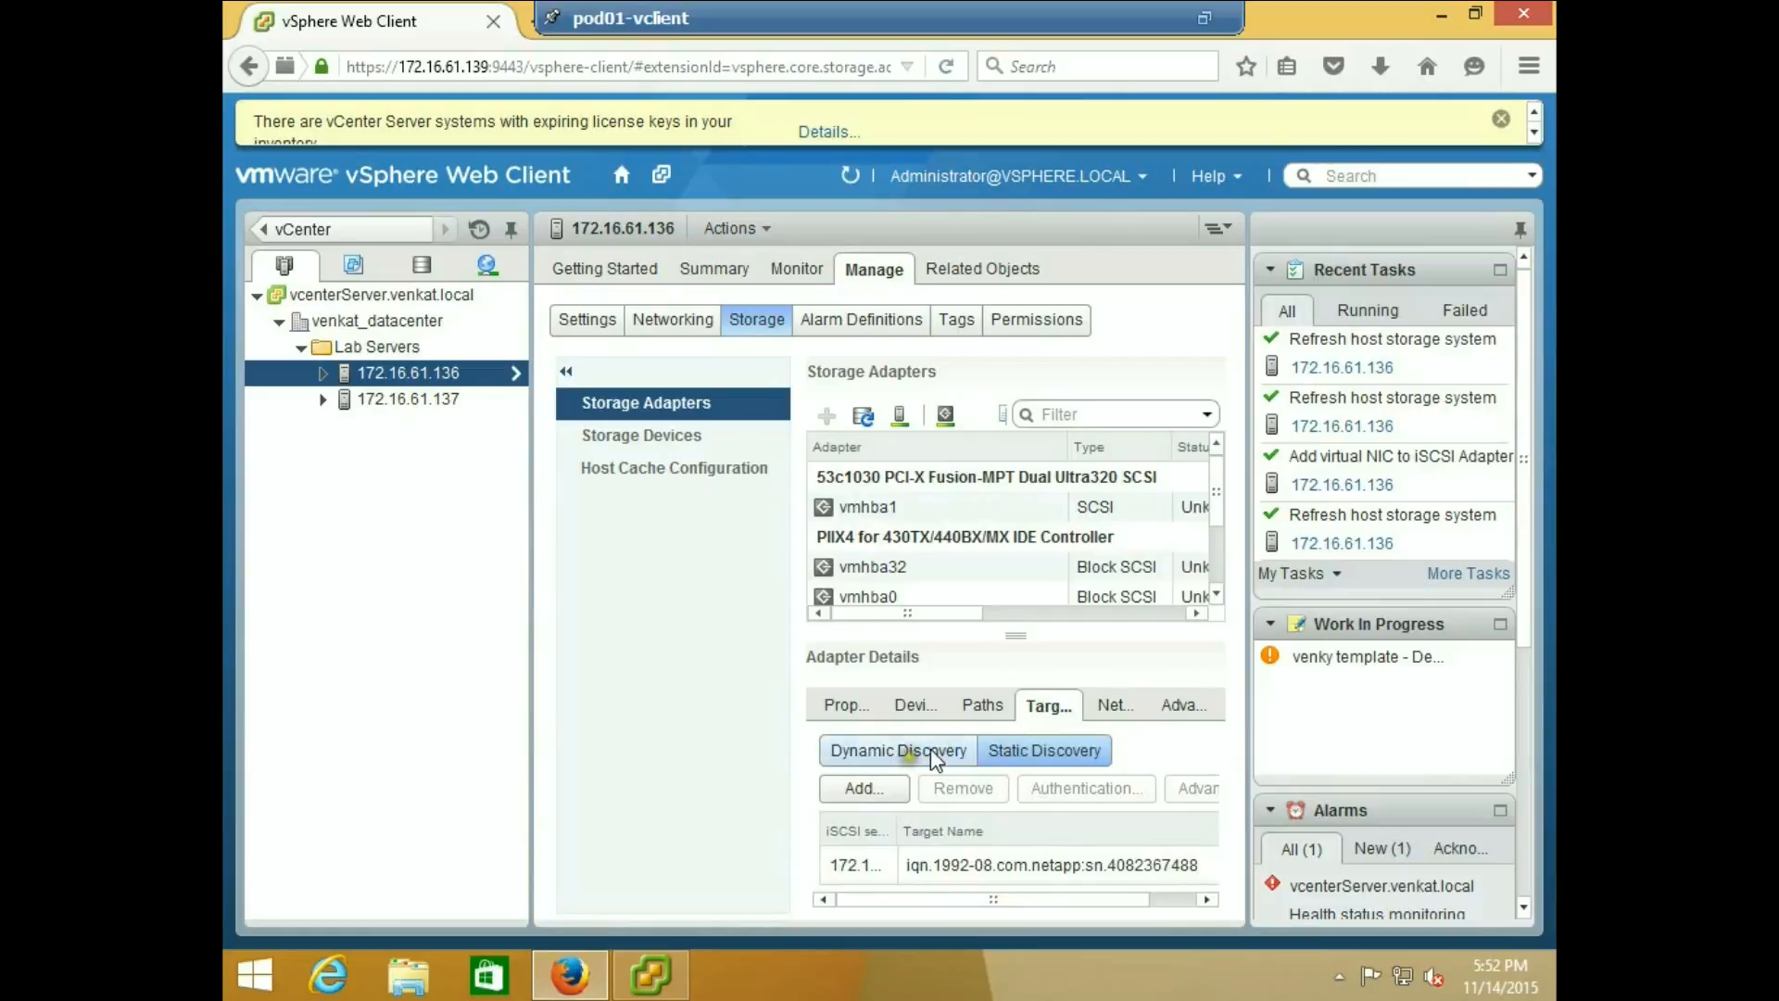
left_click(892, 753)
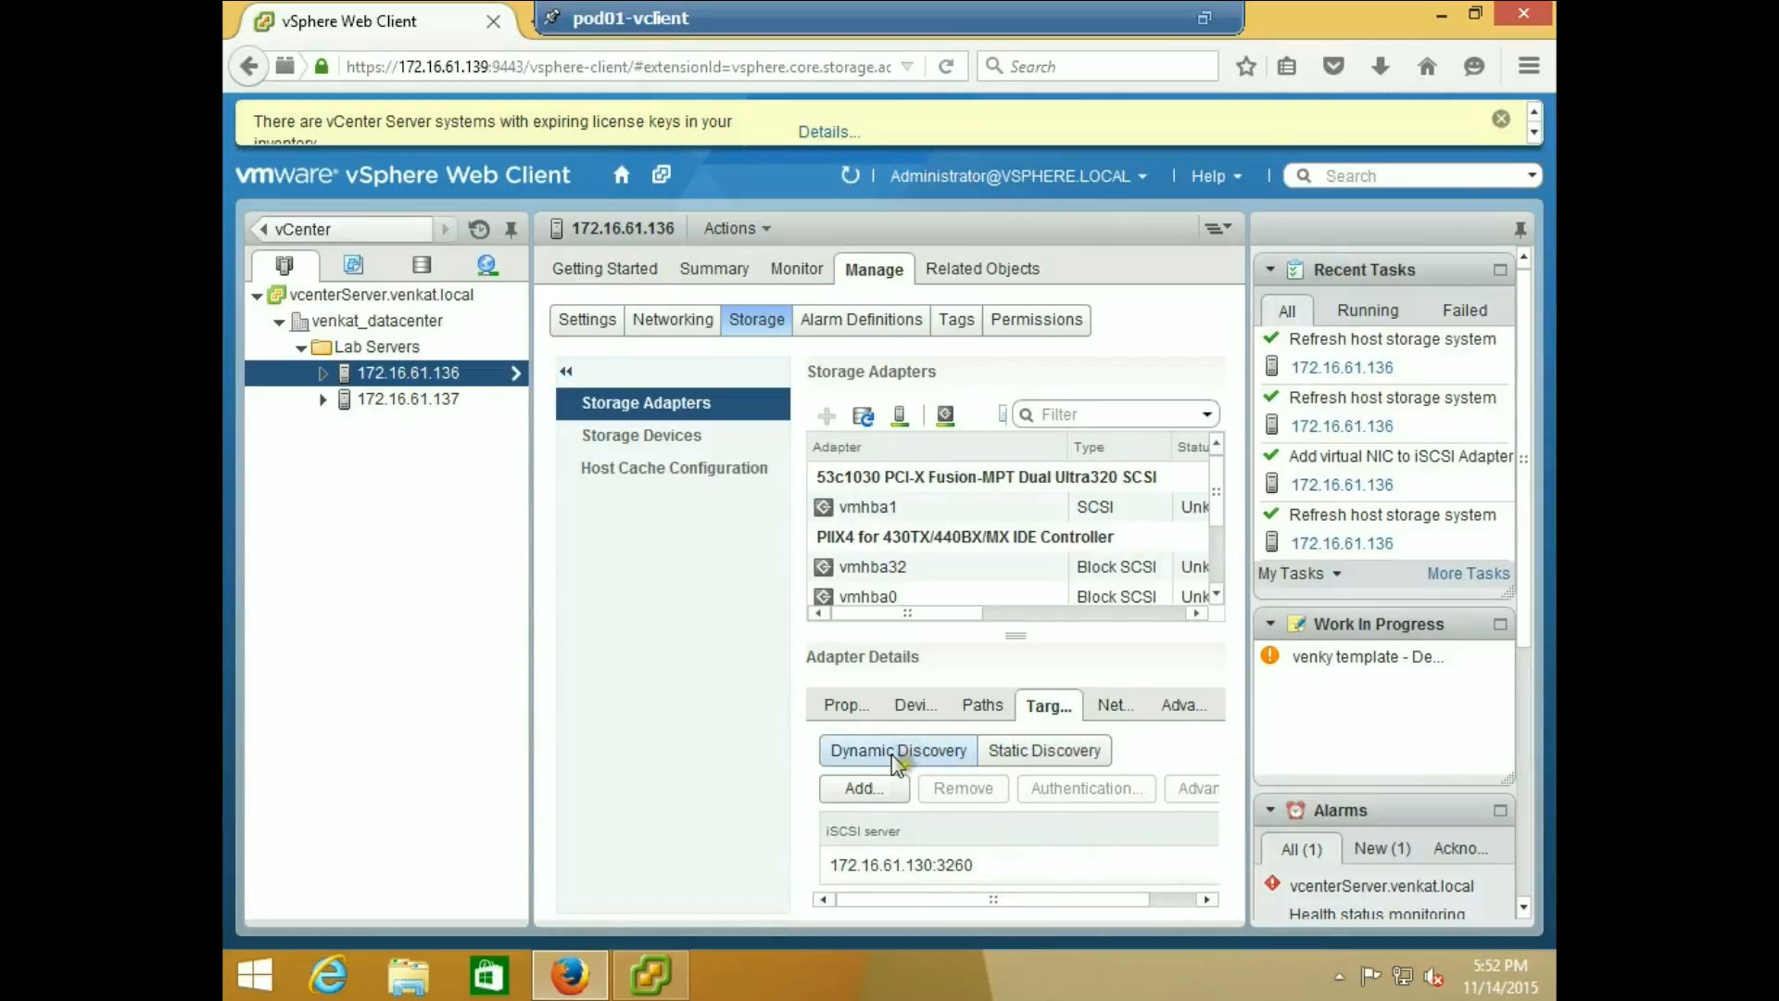
left_click(887, 793)
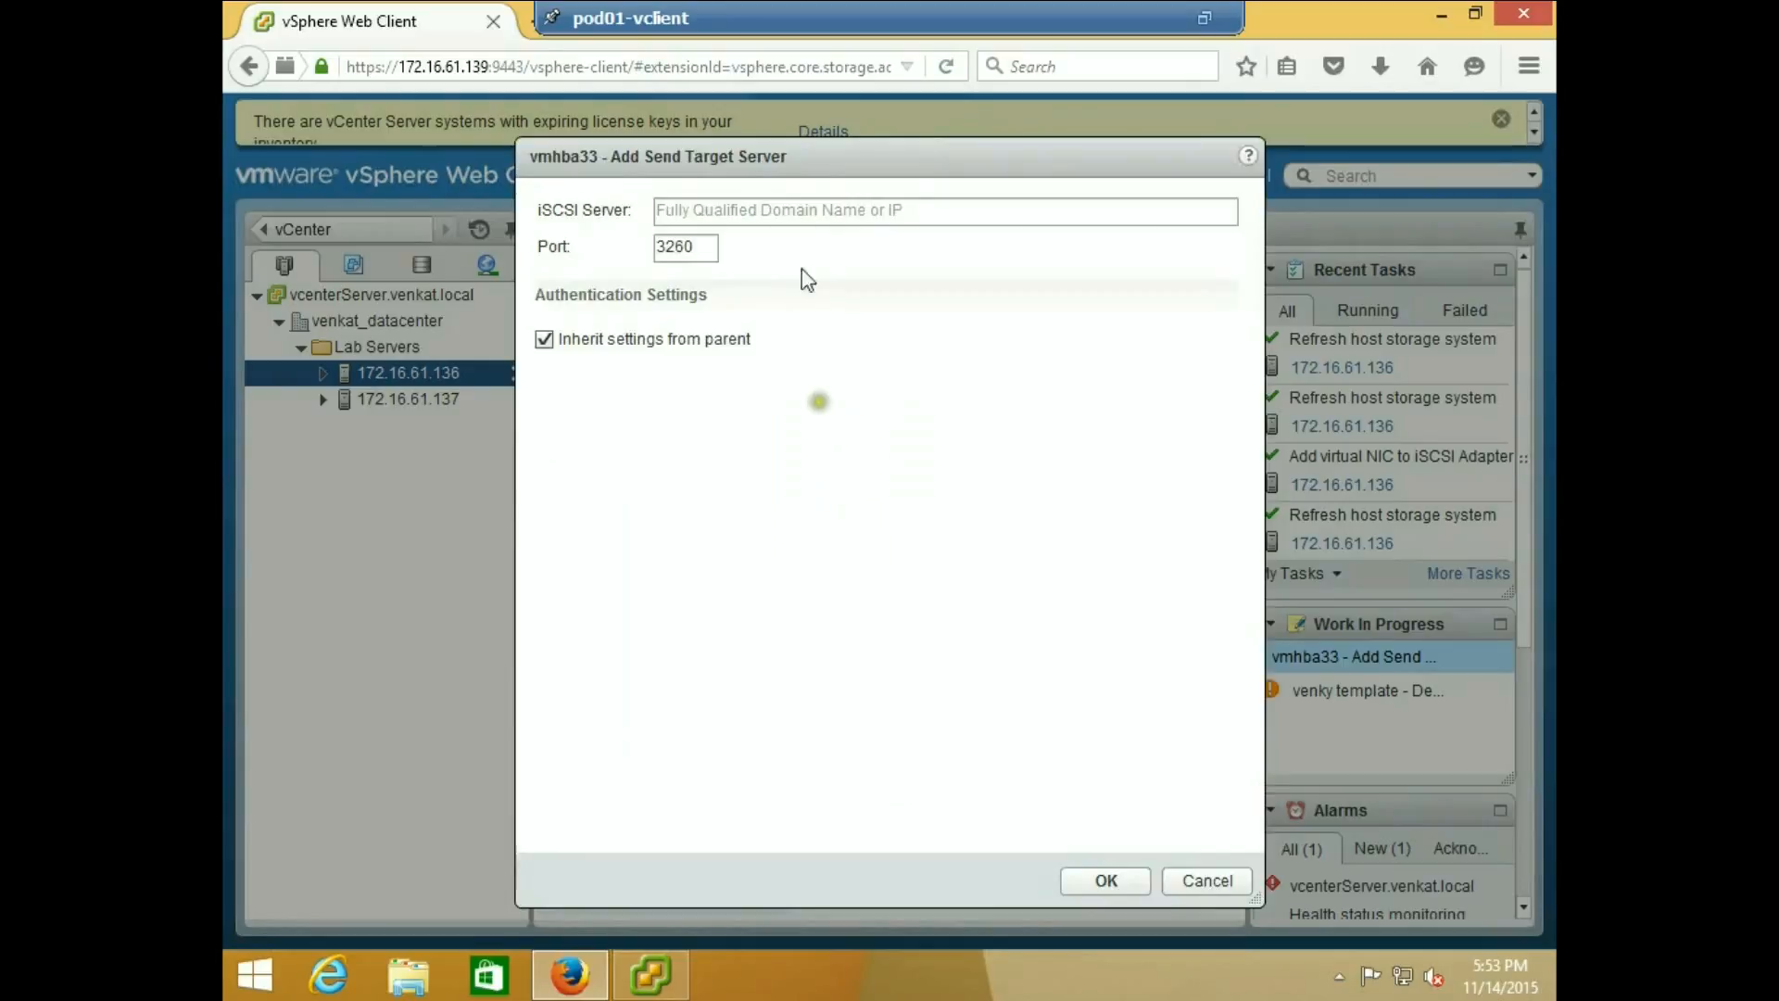
left_click(779, 214)
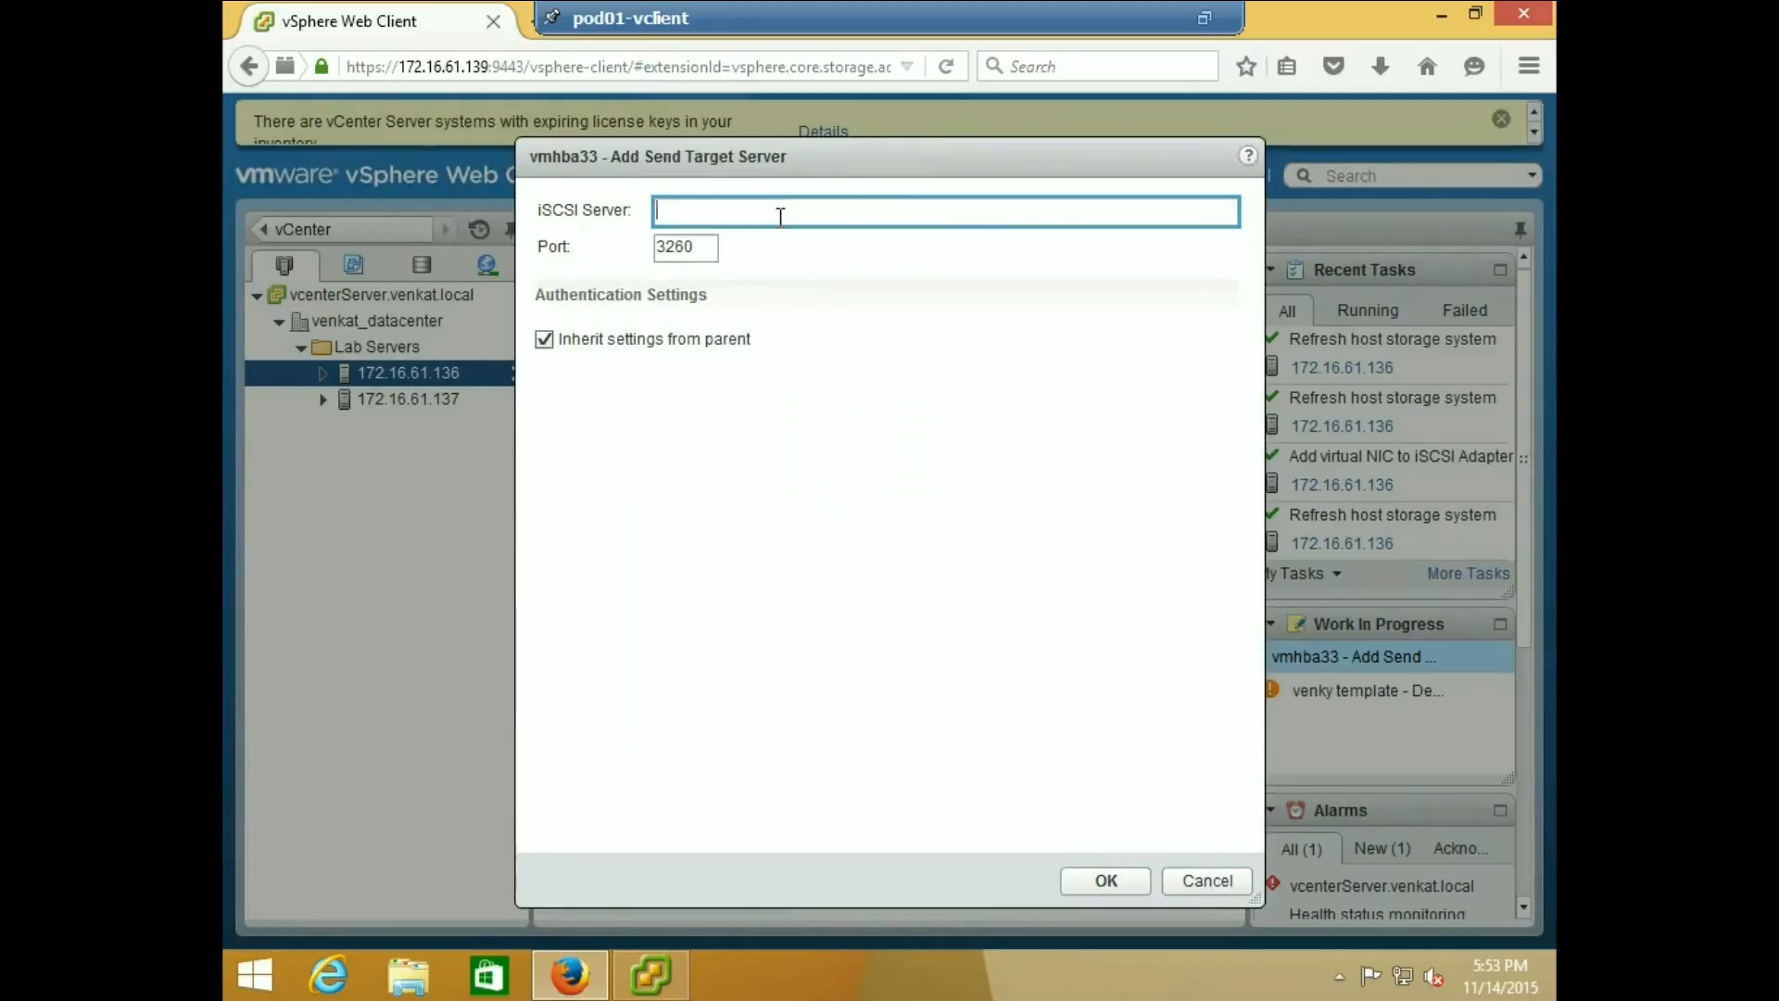
type("192.168.255.1")
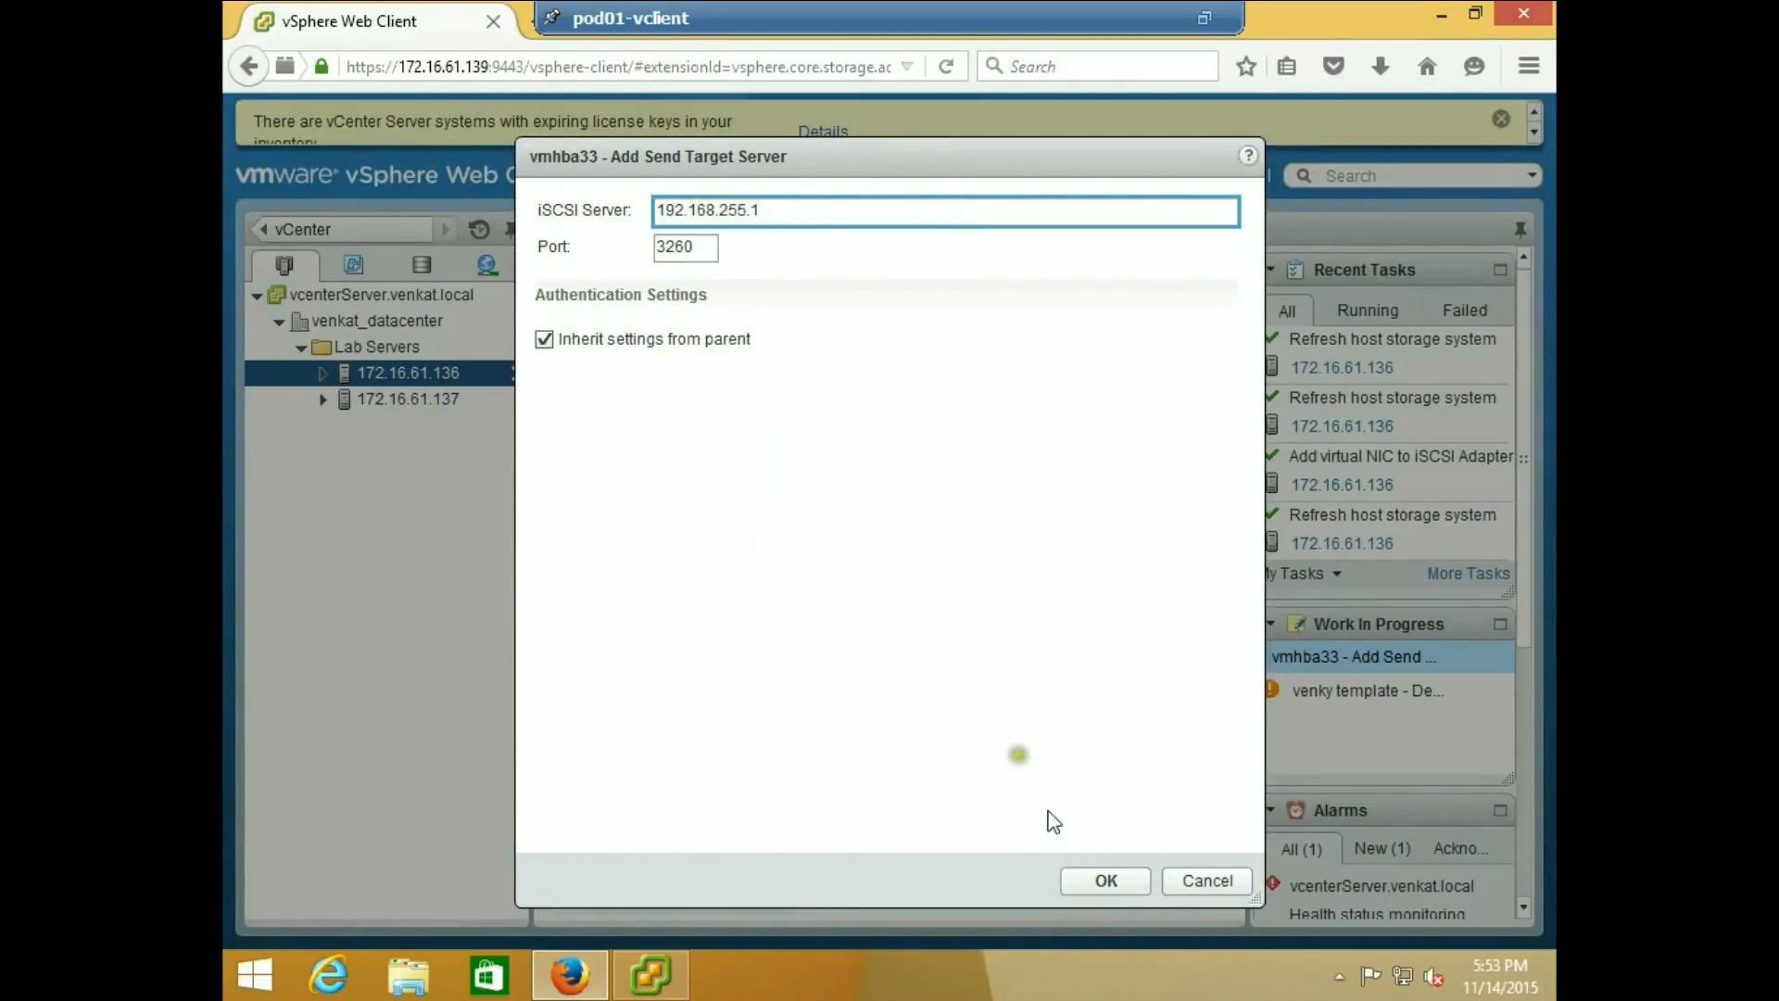
left_click(1121, 886)
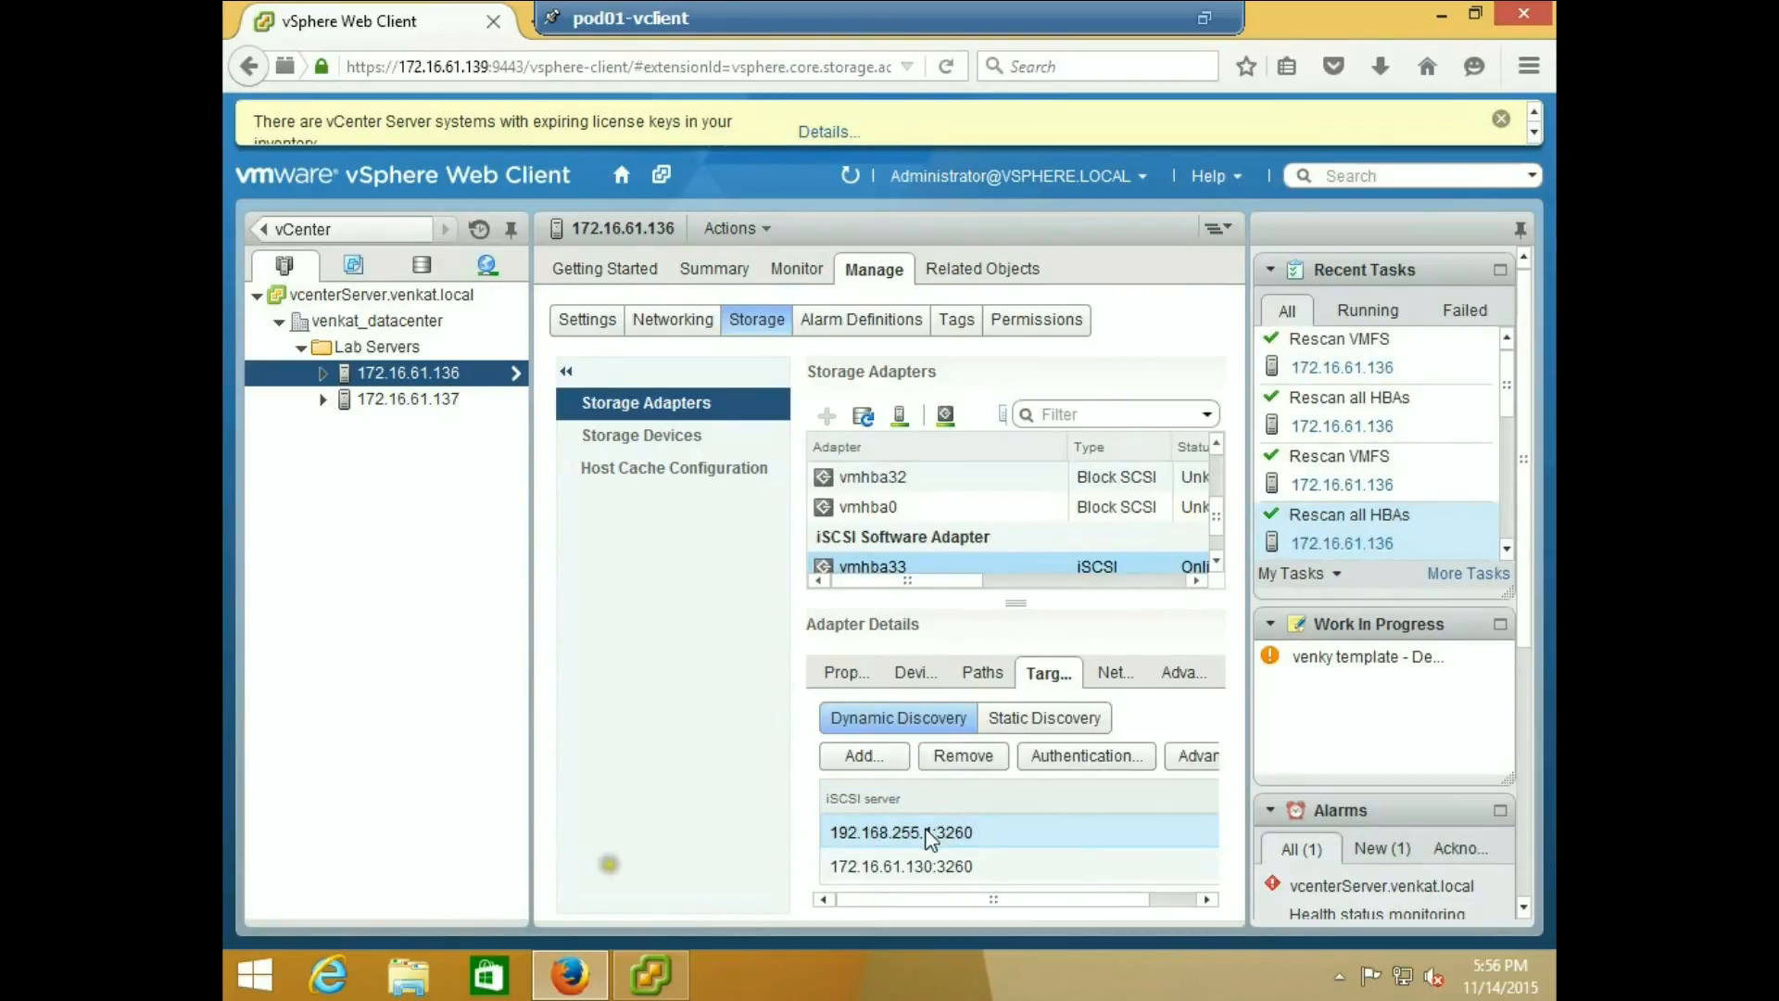
left_click(984, 684)
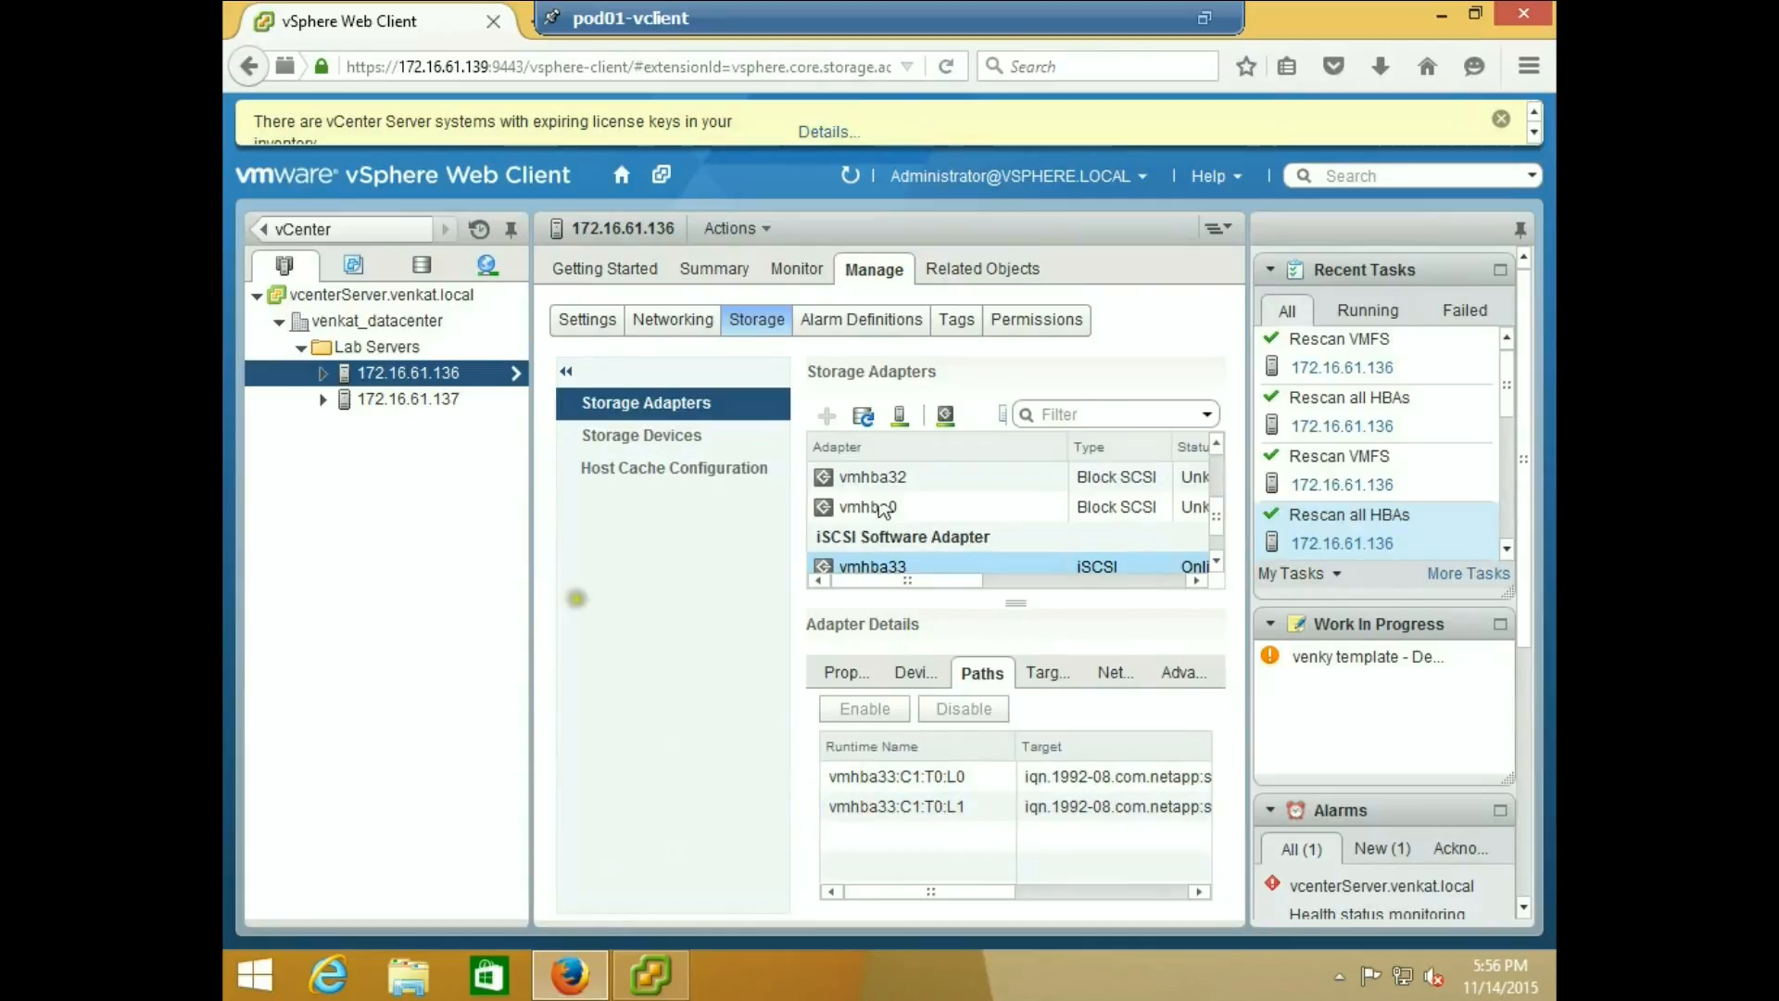
Rescan host 172.16.61.136's storage for both new storage devices and new VMFS volumes
left_click(899, 419)
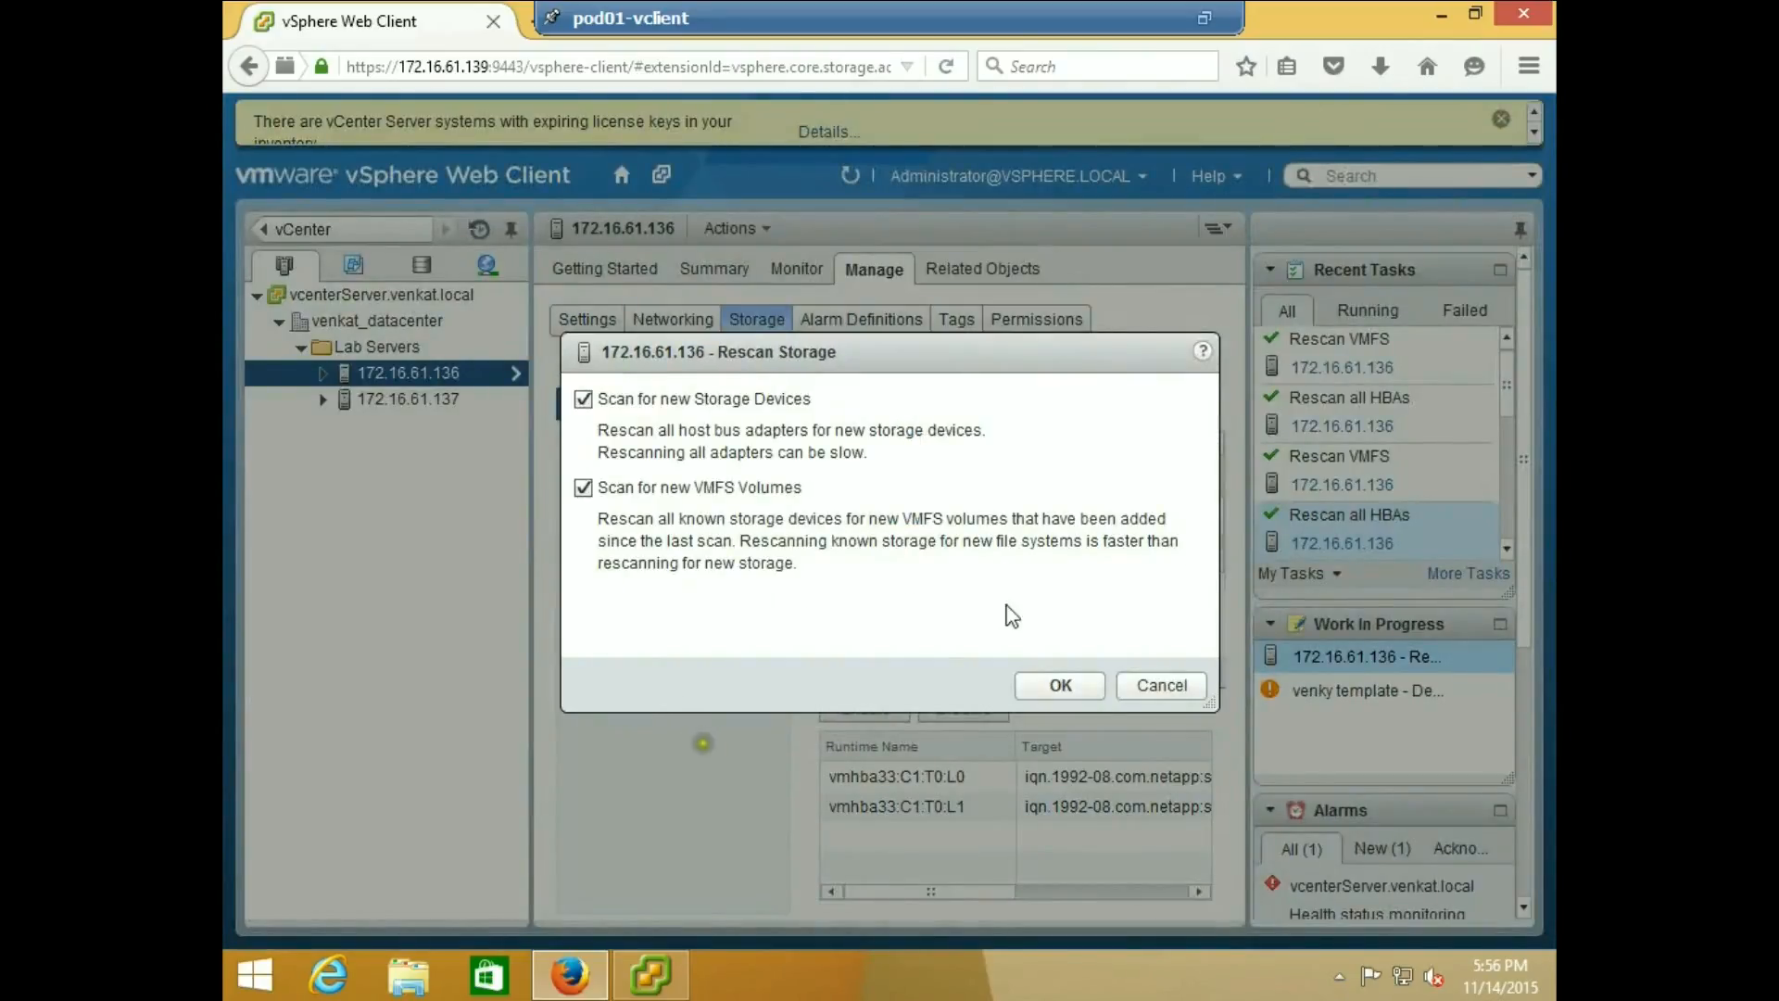
left_click(1052, 683)
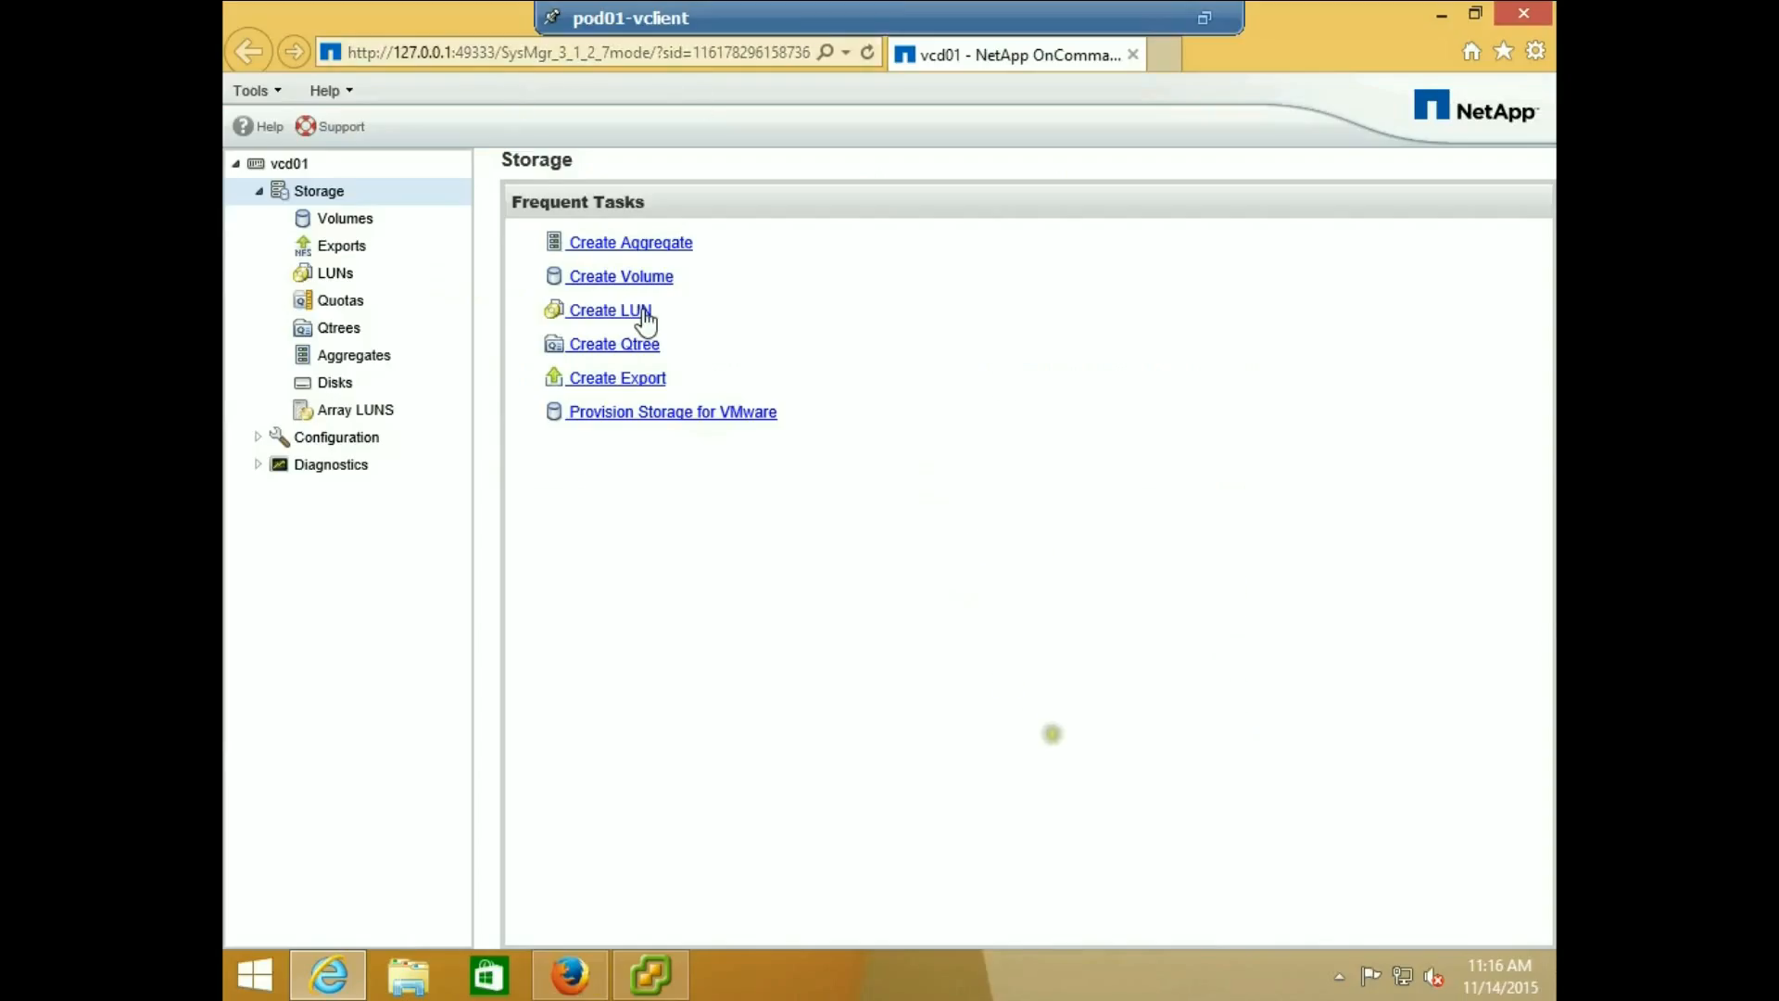
In NetApp OnCommand System Manager, create aggregate aggr2 with RAID-DP, using 4 FCAL capacity disks and no synchronous mirroring
left_click(605, 252)
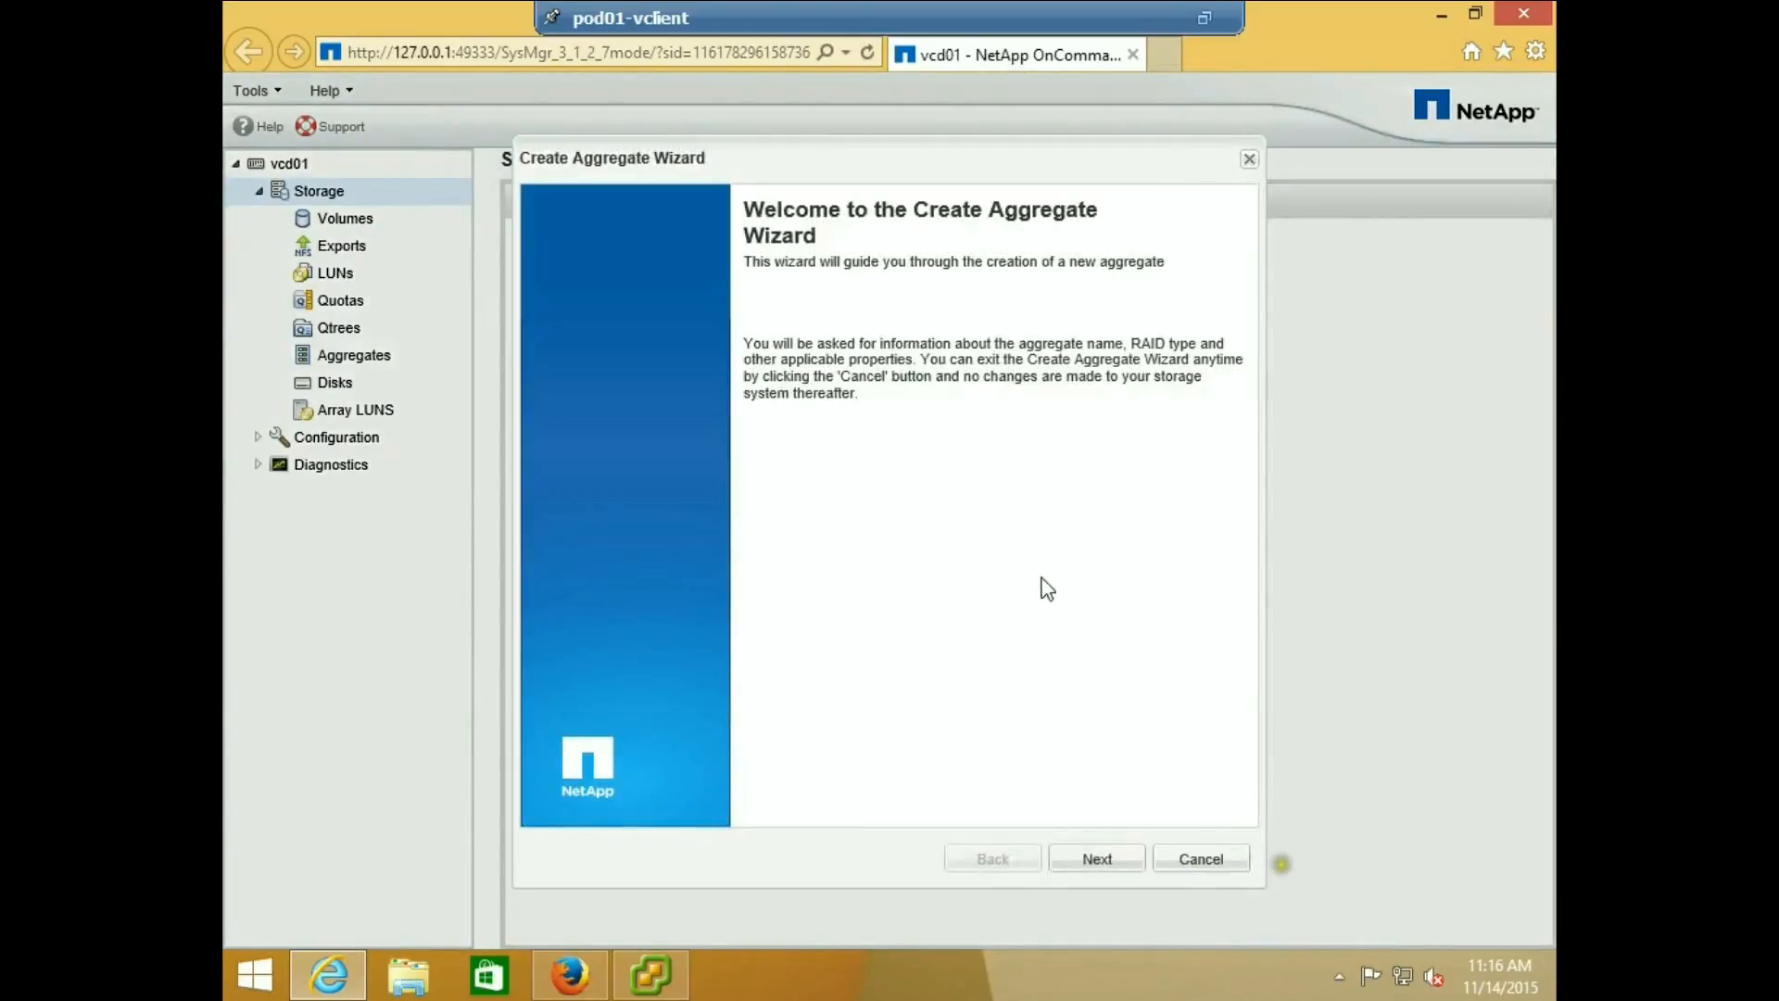
left_click(1097, 859)
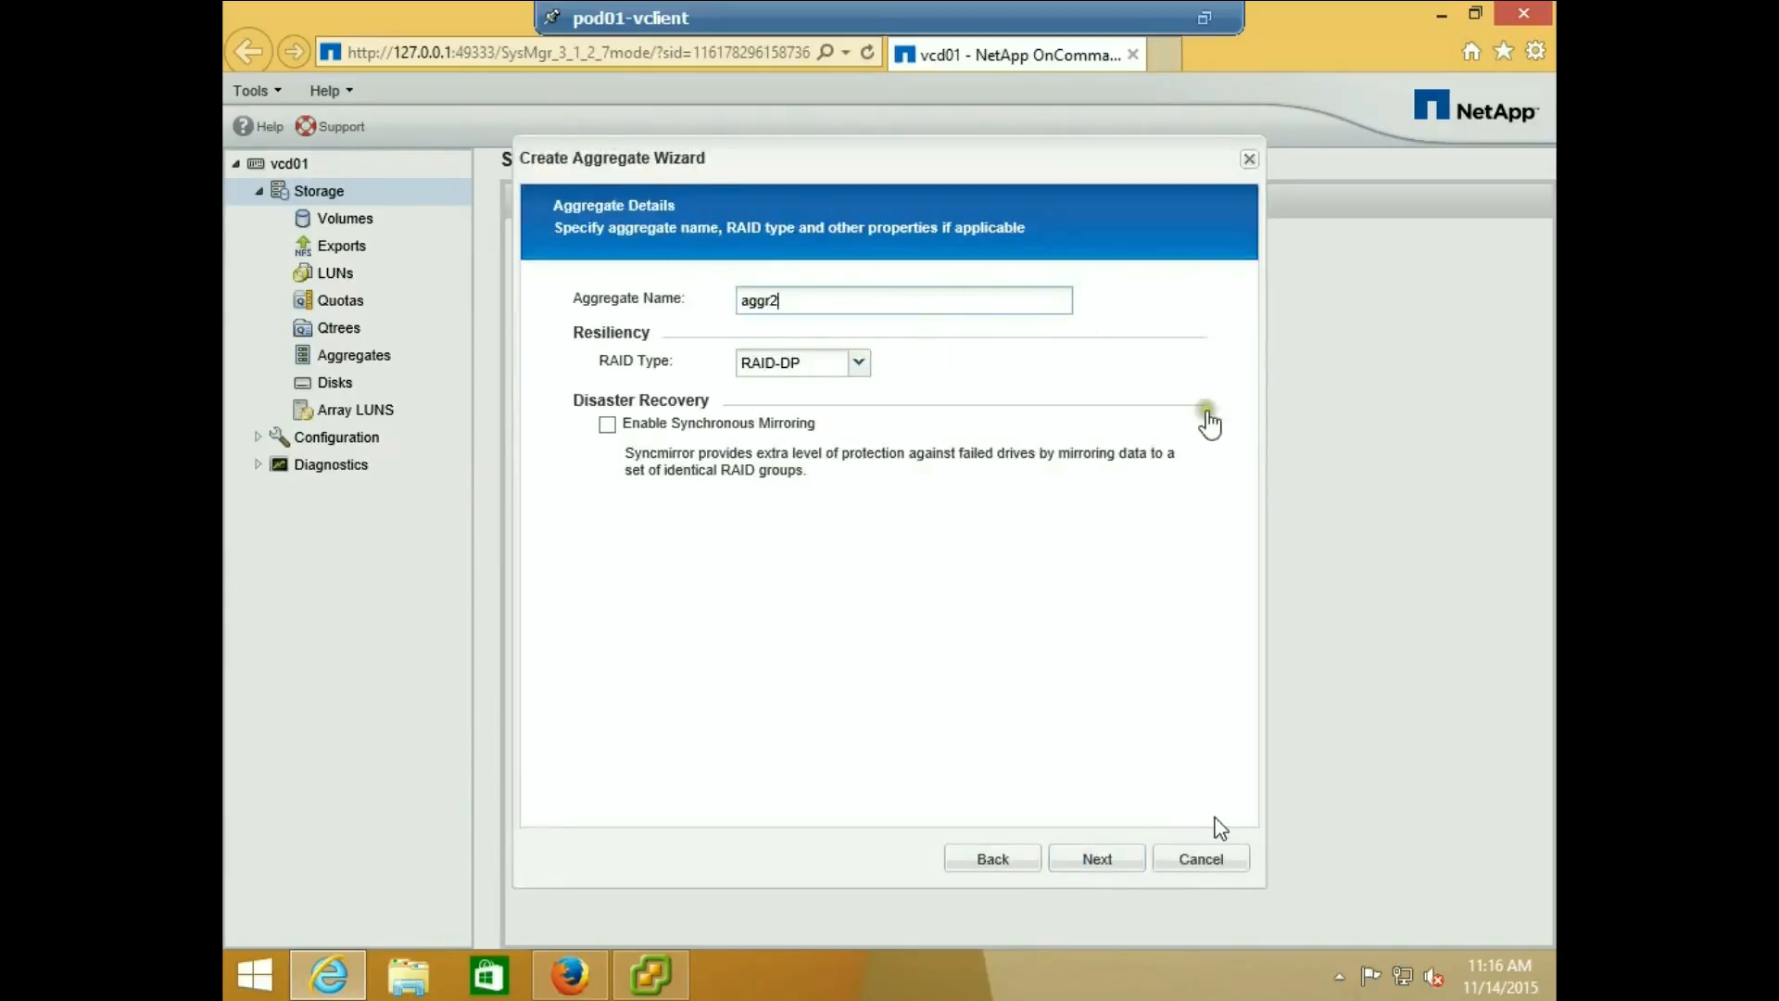
left_click(1121, 857)
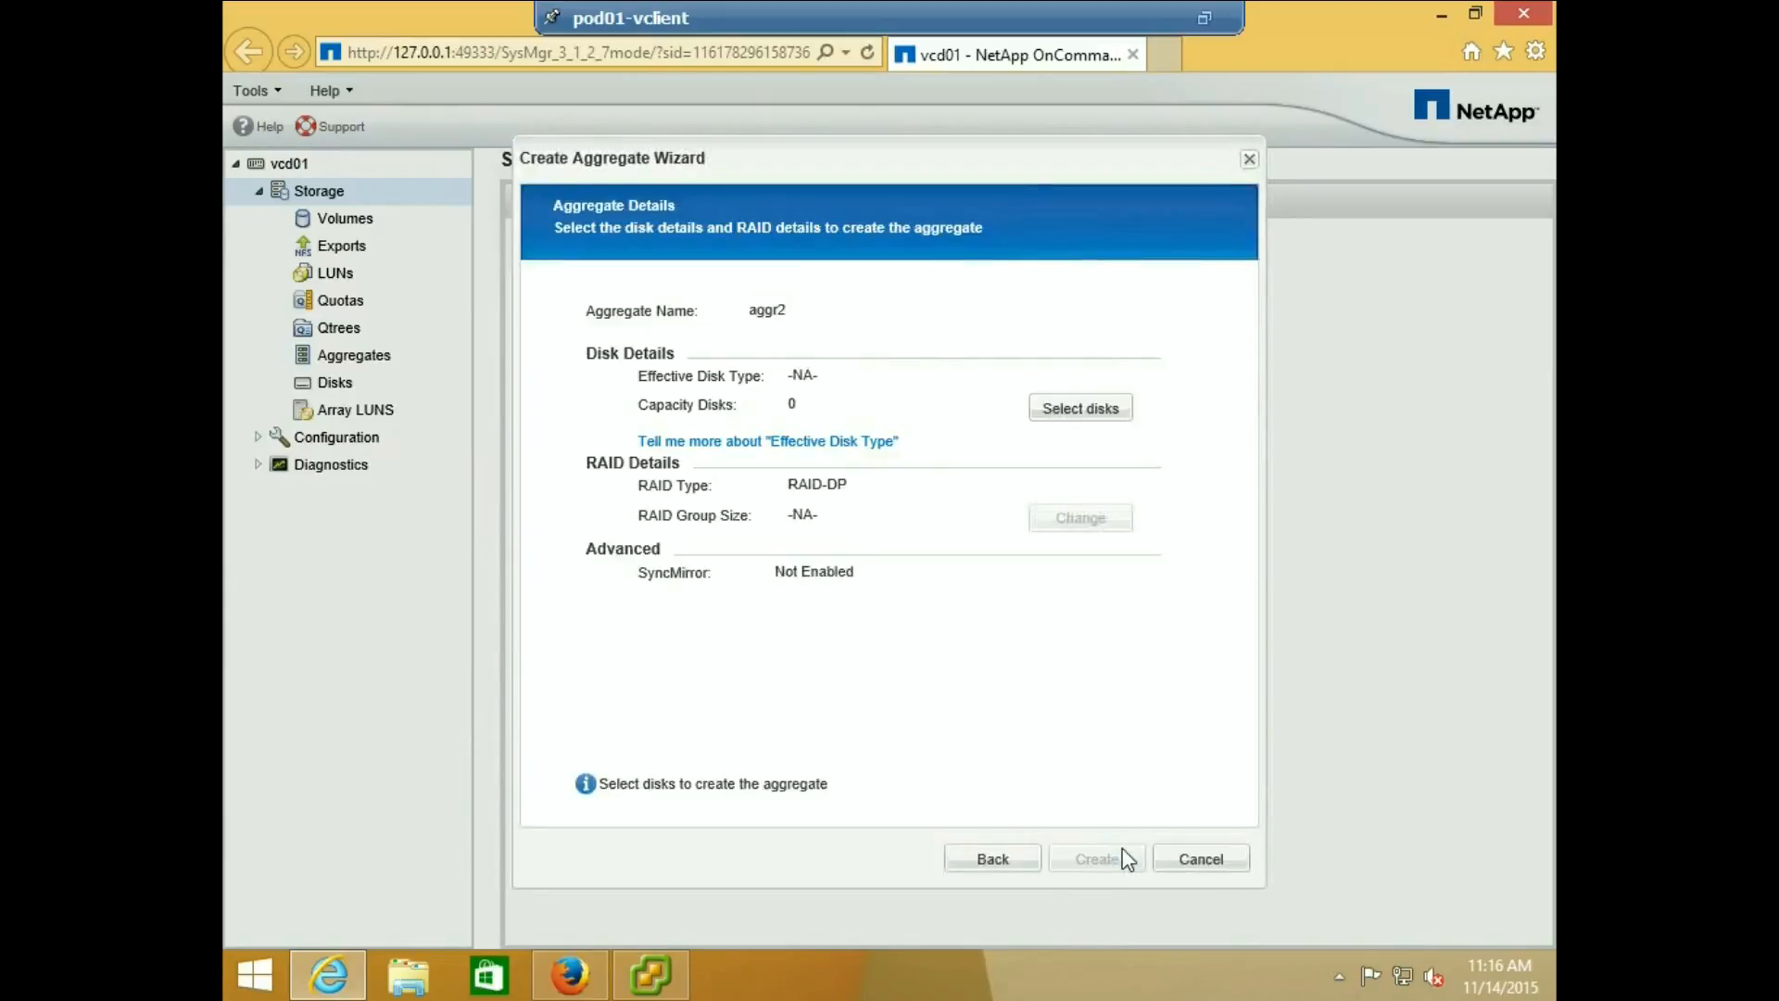
left_click(1085, 394)
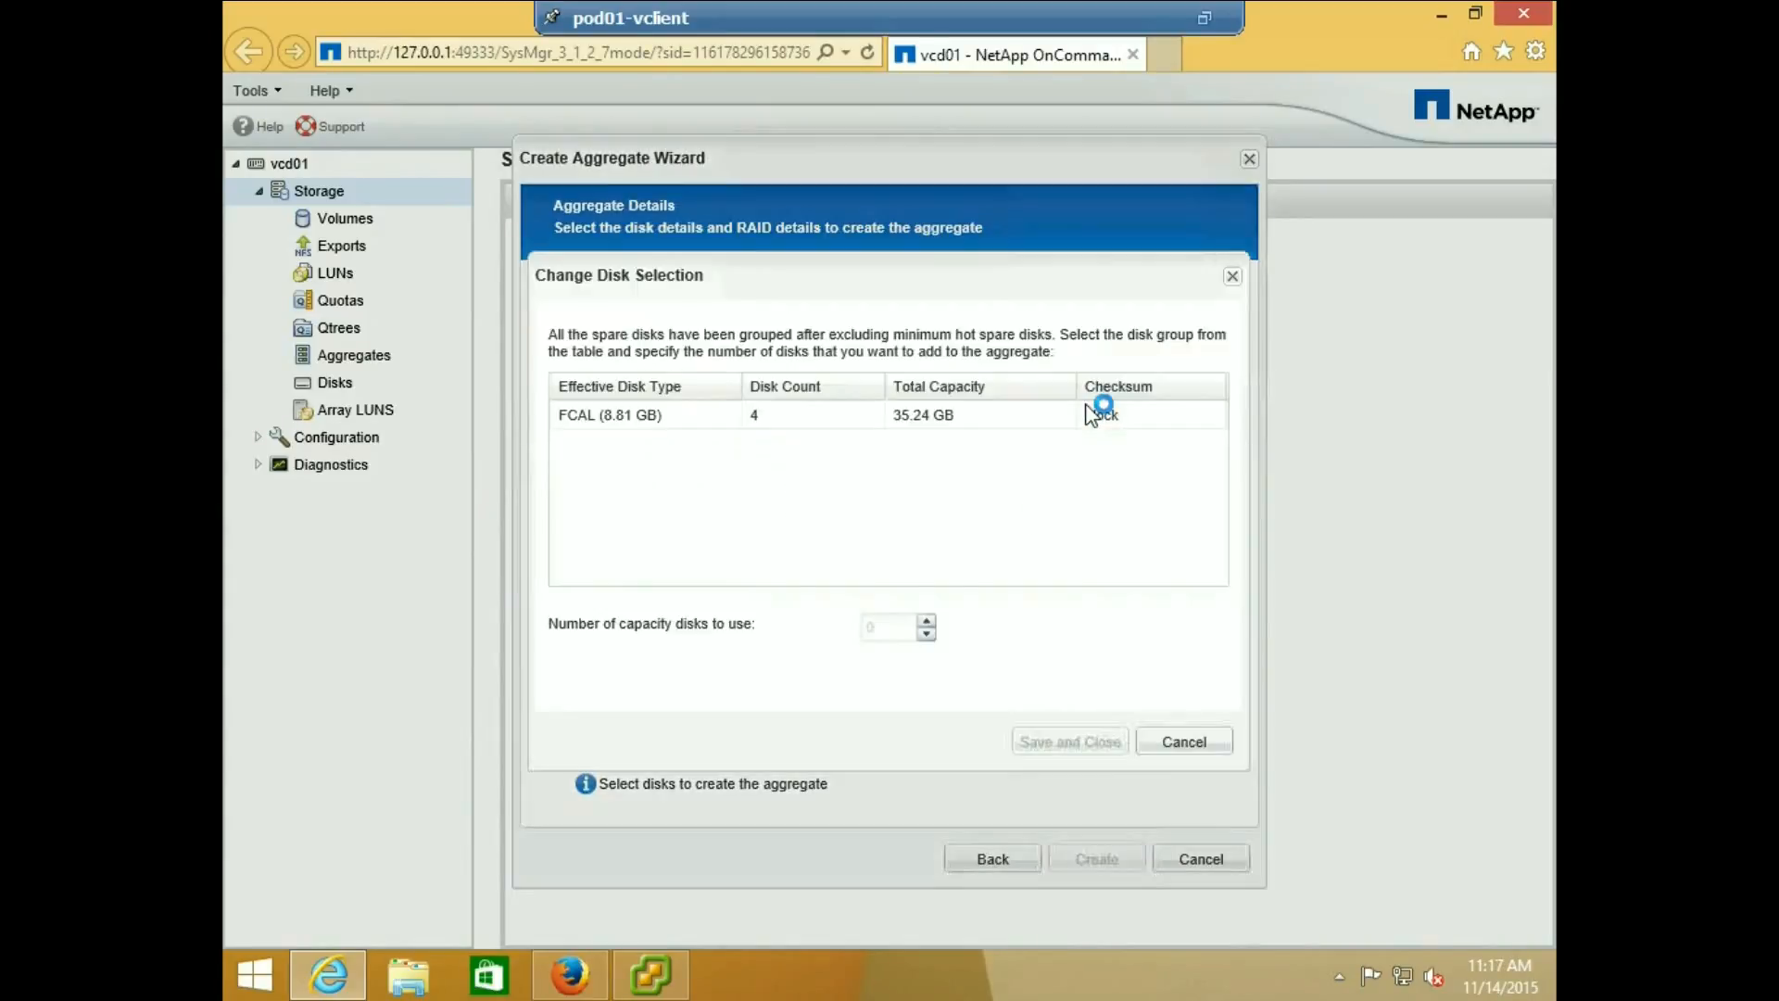
left_click(831, 415)
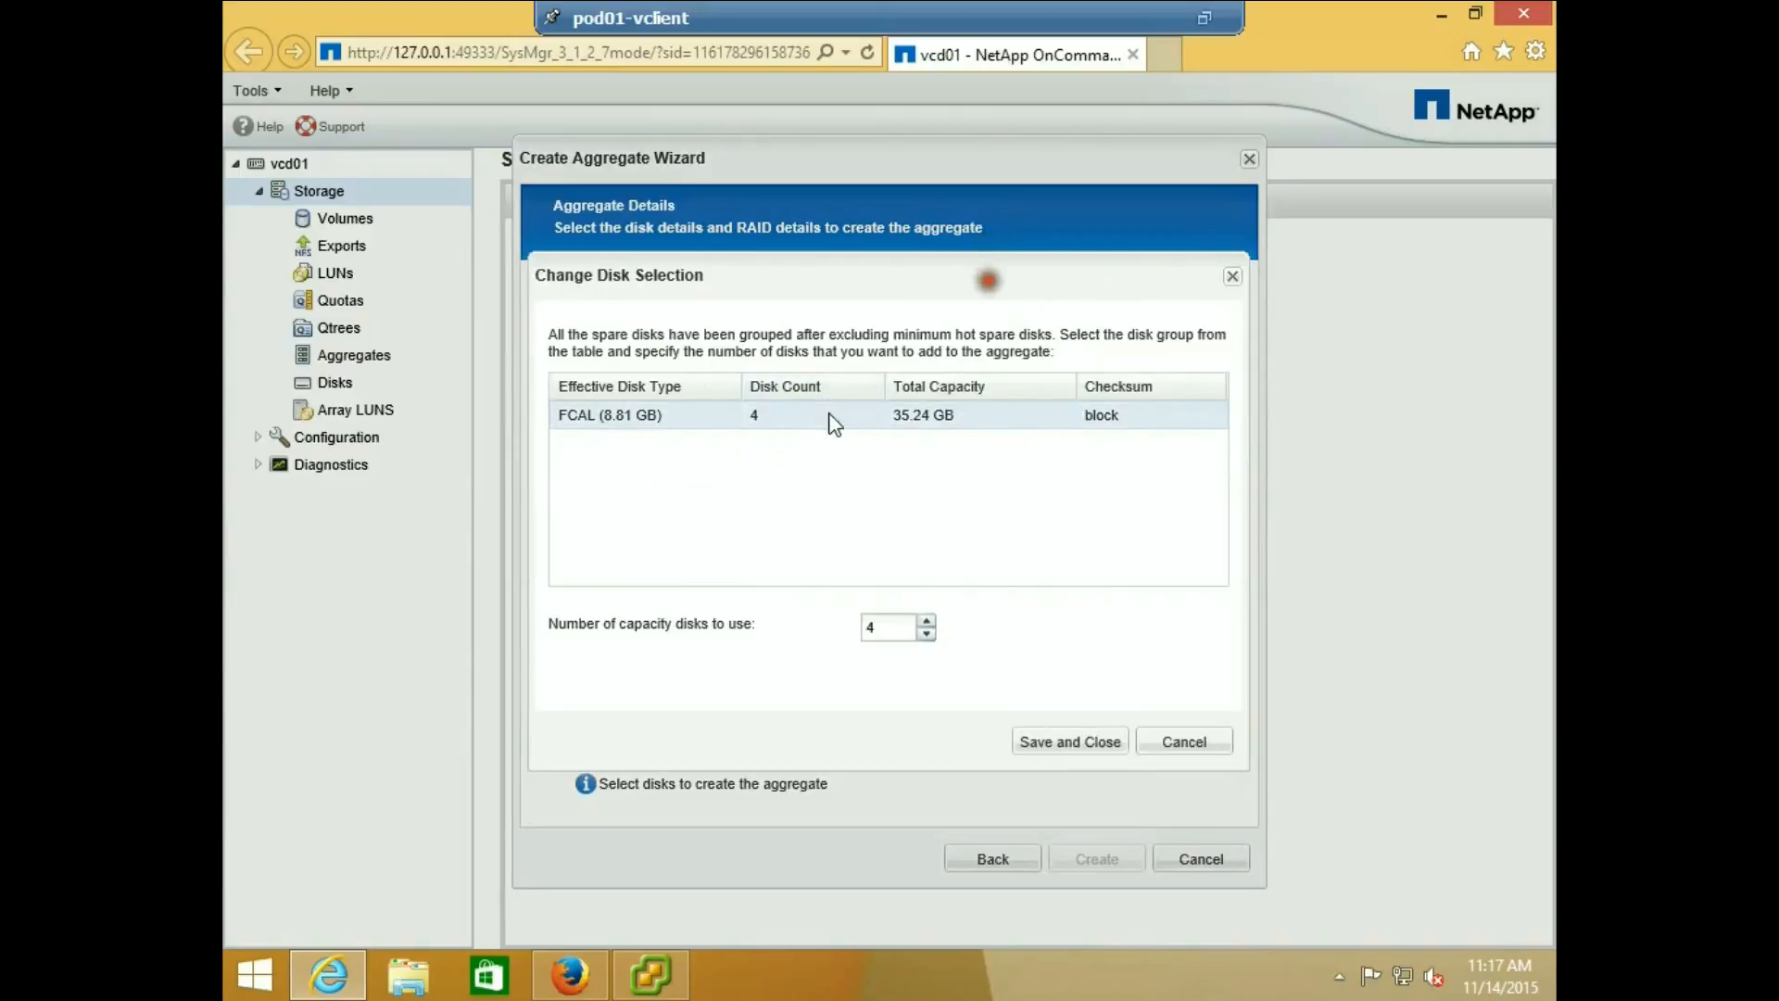
left_click(1068, 749)
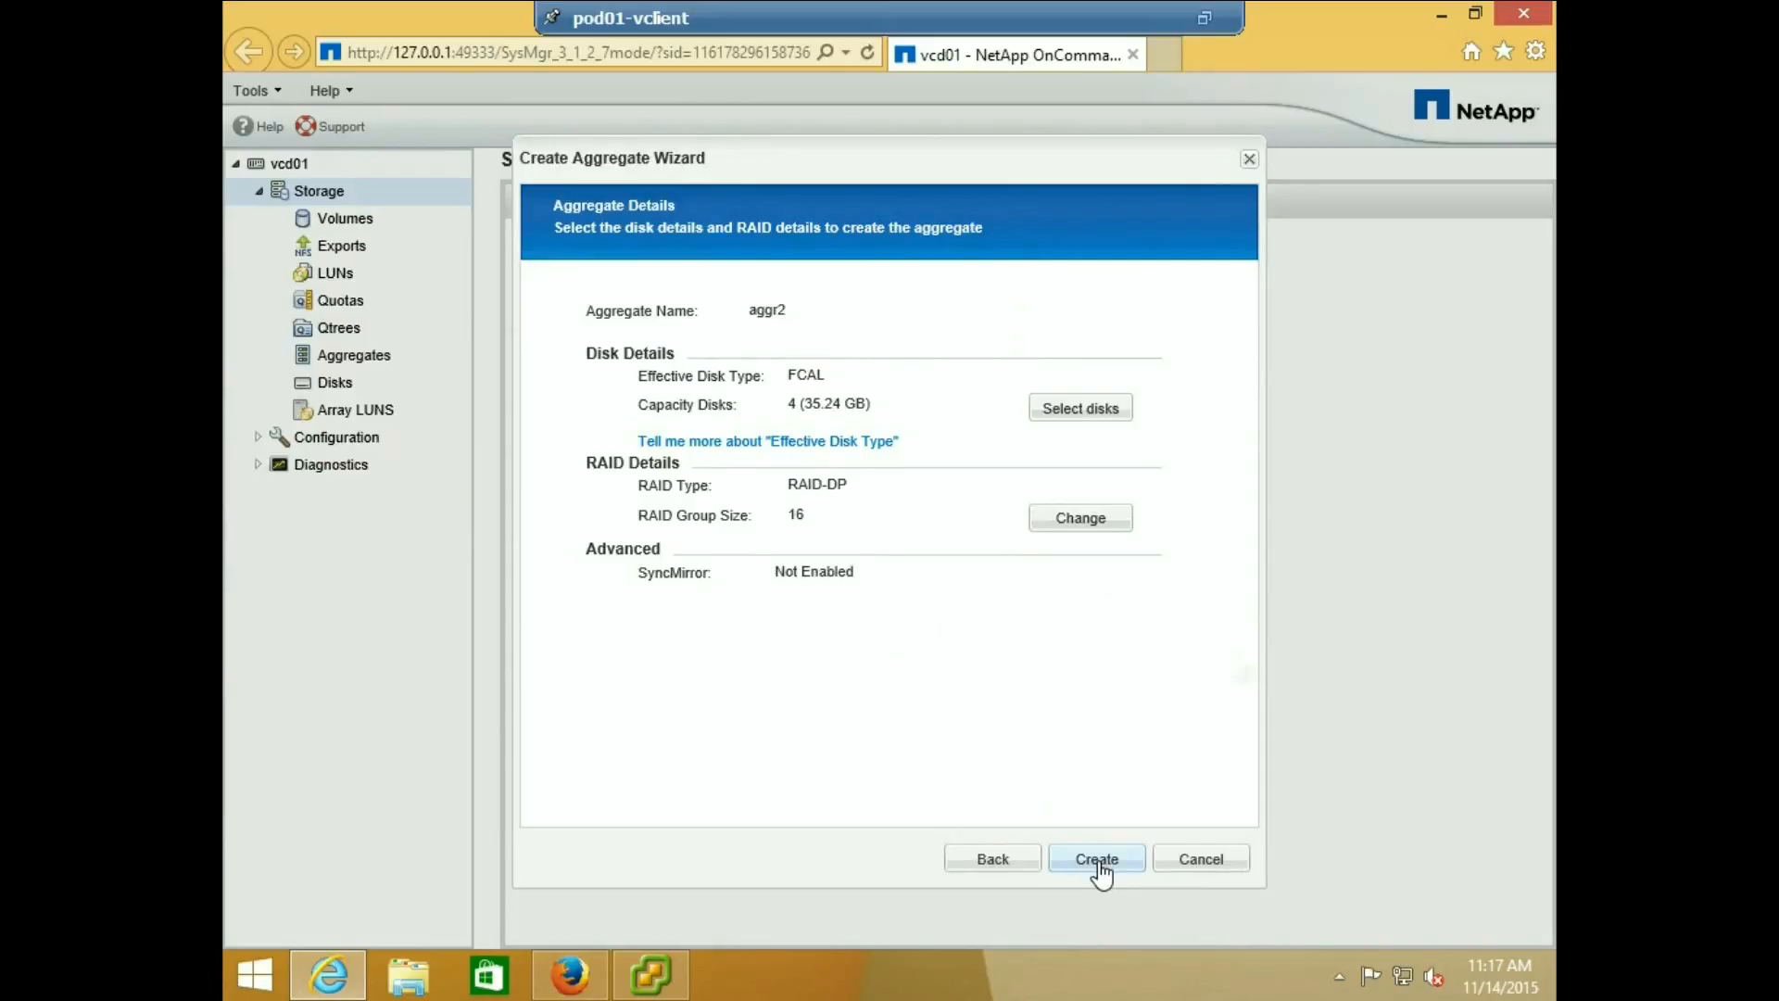
left_click(1100, 862)
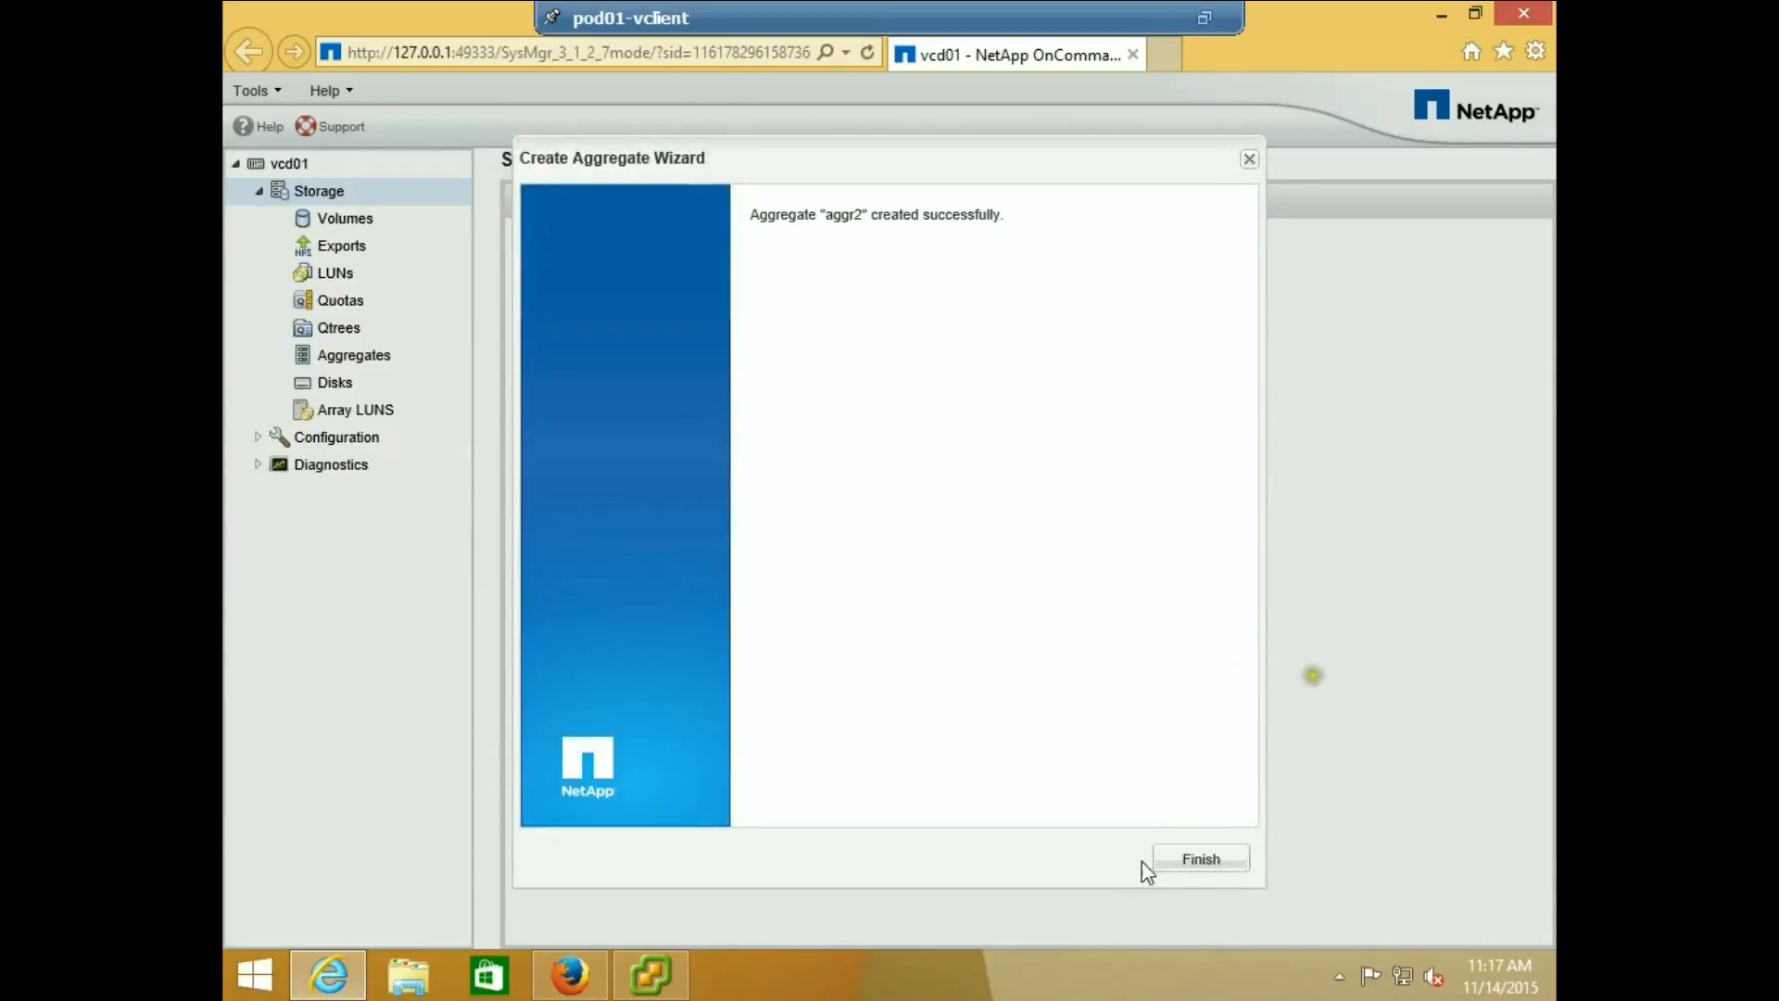
left_click(1196, 864)
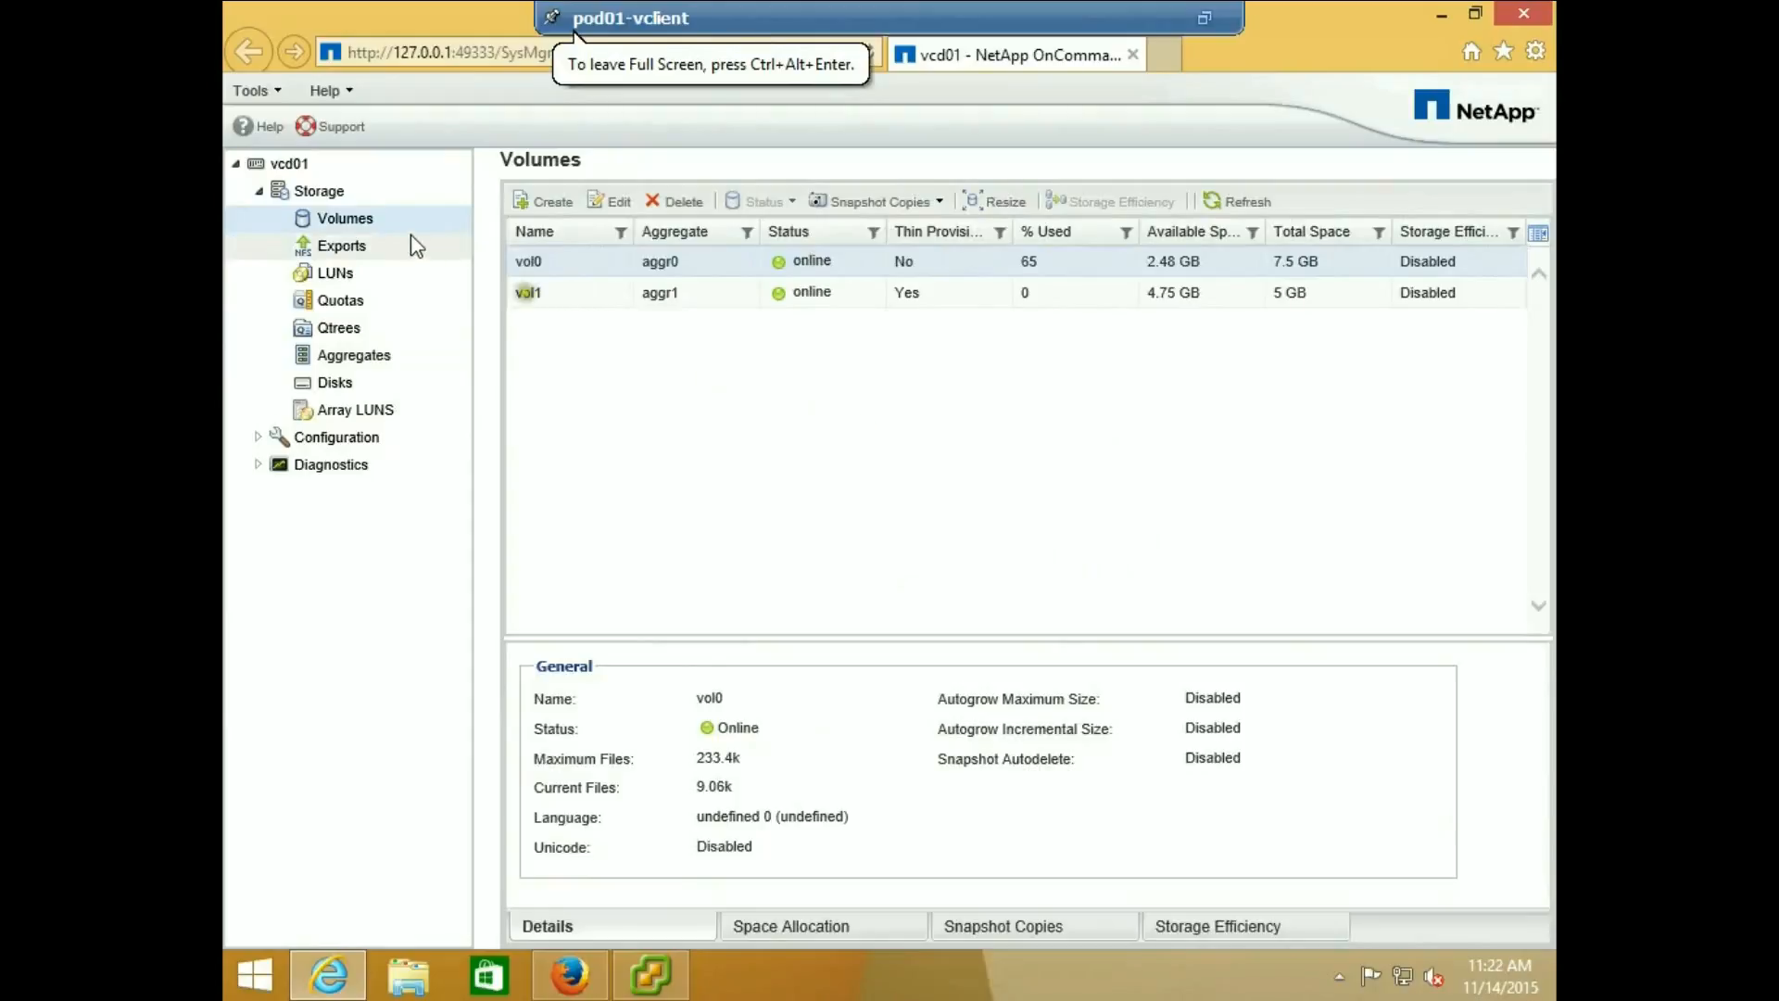
Create a thin-provisioned 5 GB NAS volume named vol2 on aggregate aggr1 with a 5% snapshot reserve
left_click(541, 204)
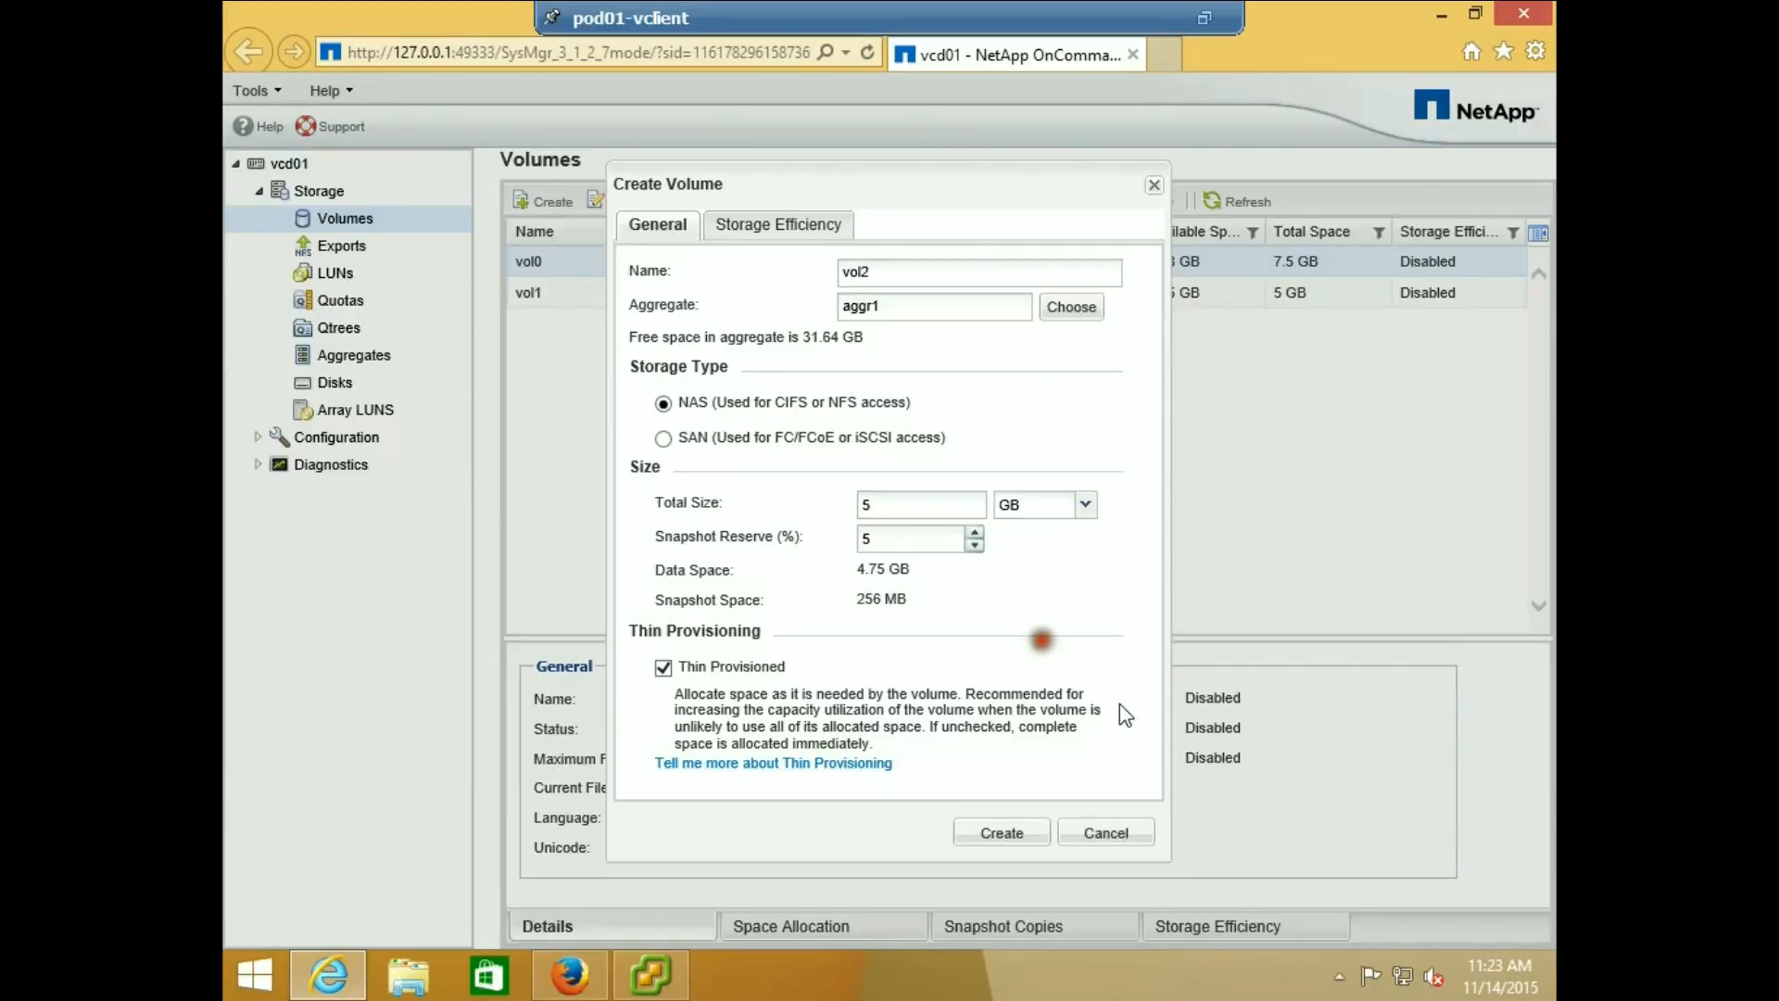
left_click(982, 832)
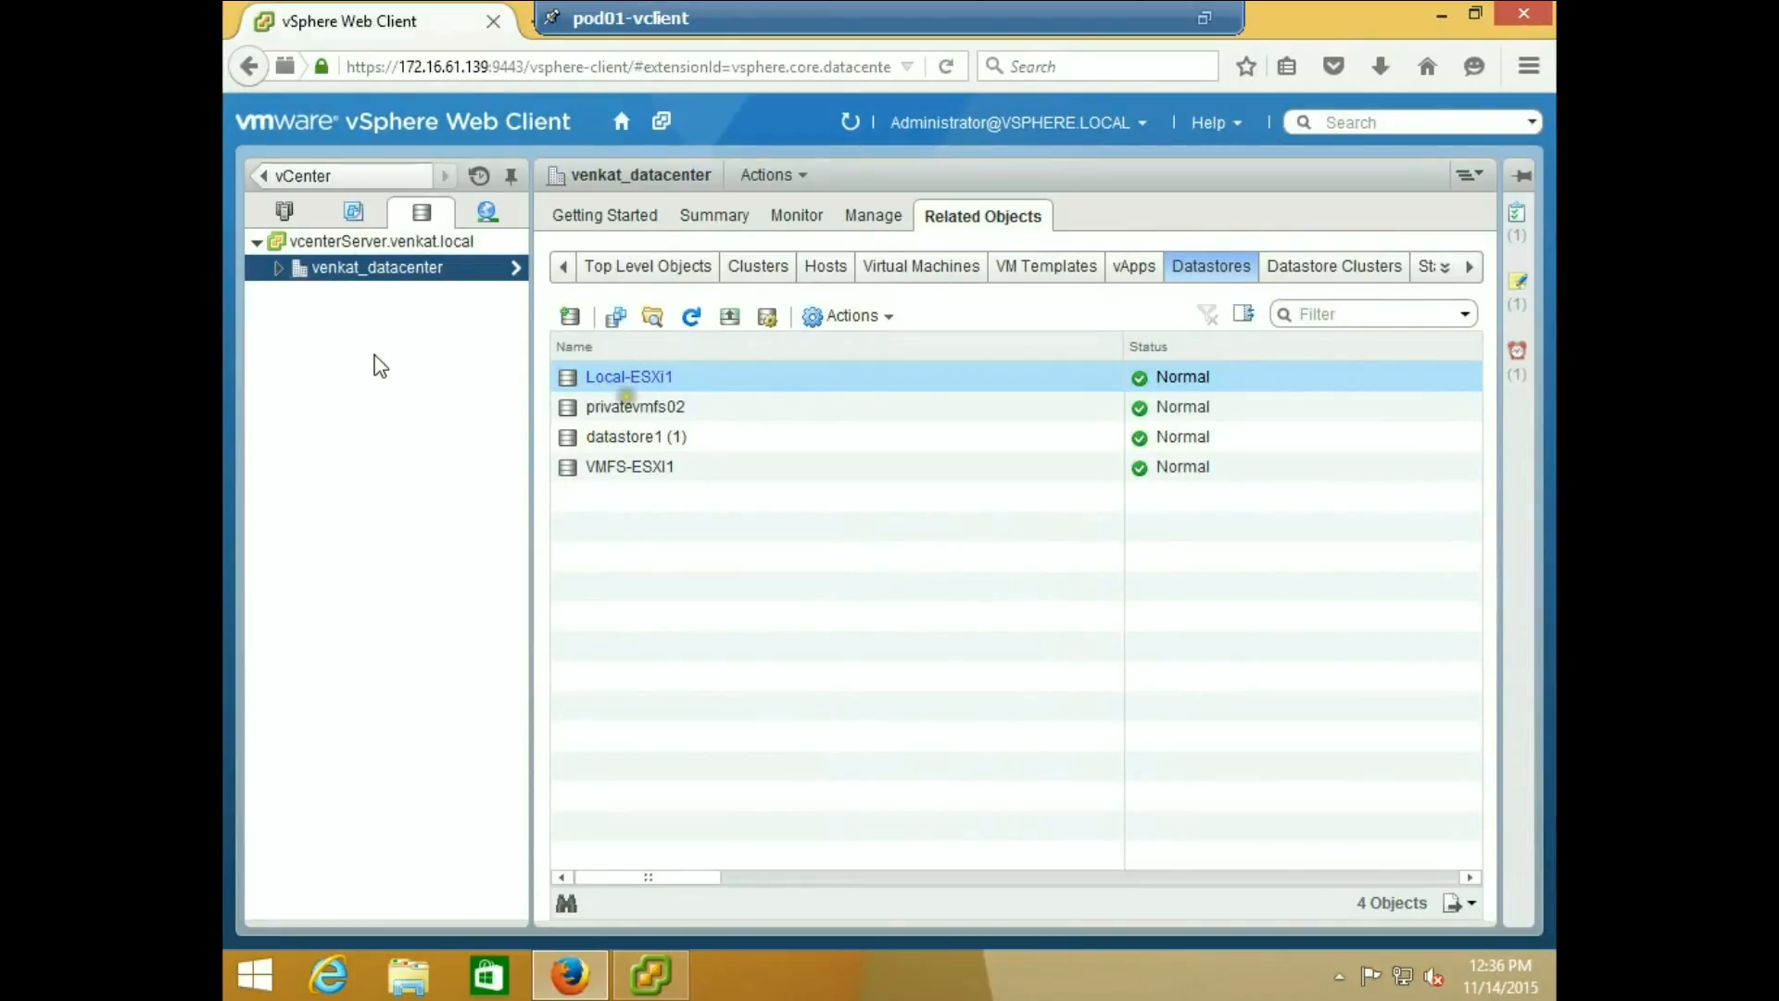
In the vSphere Web Client, start a new datastore in venkat_datacenter and choose NFS as its type
left_click(569, 319)
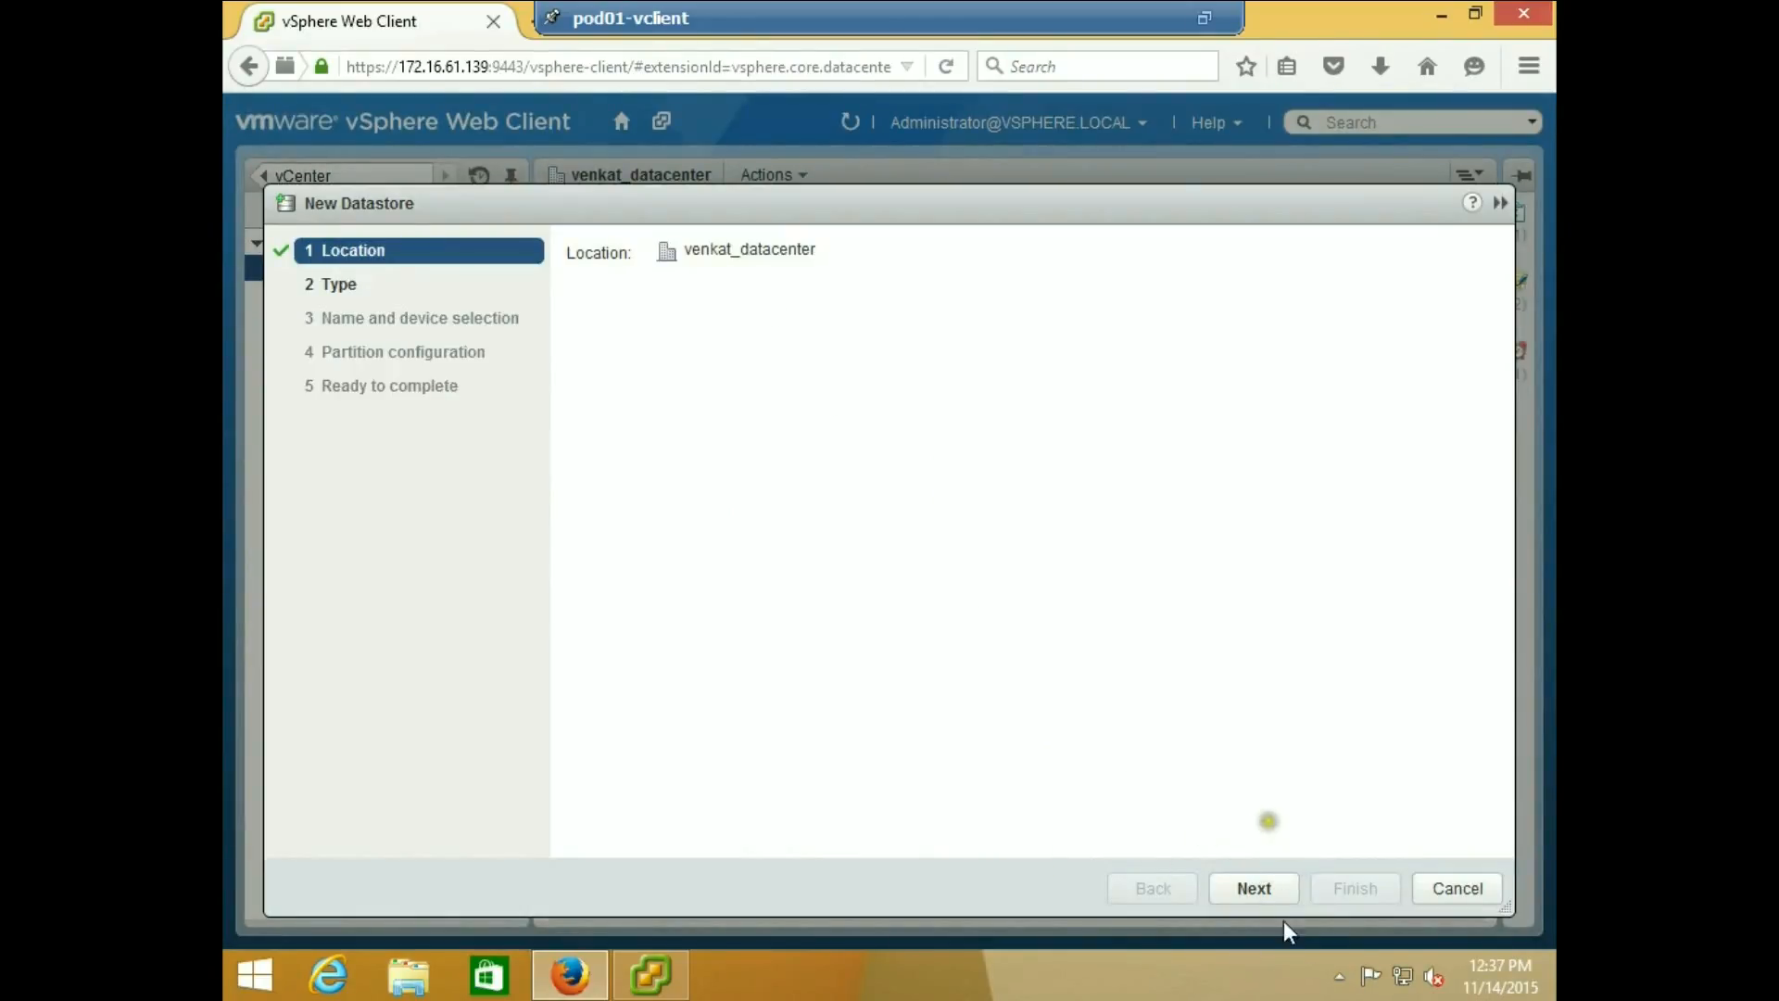
left_click(1262, 890)
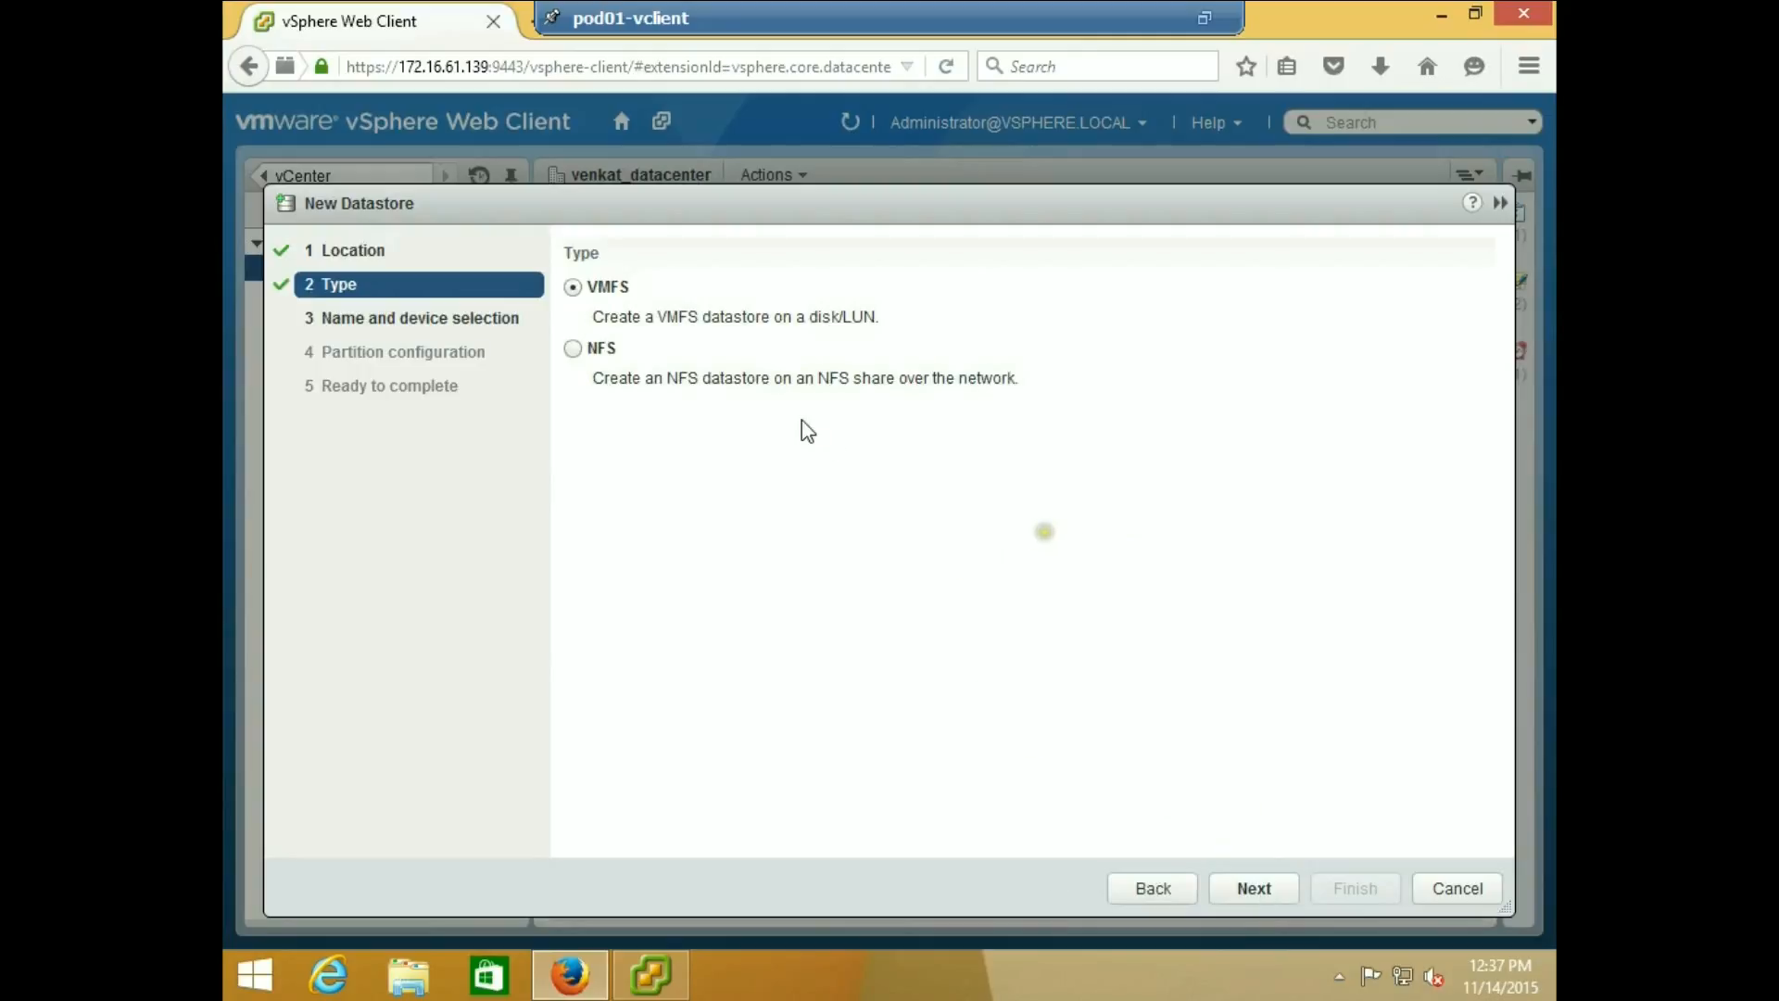
left_click(574, 349)
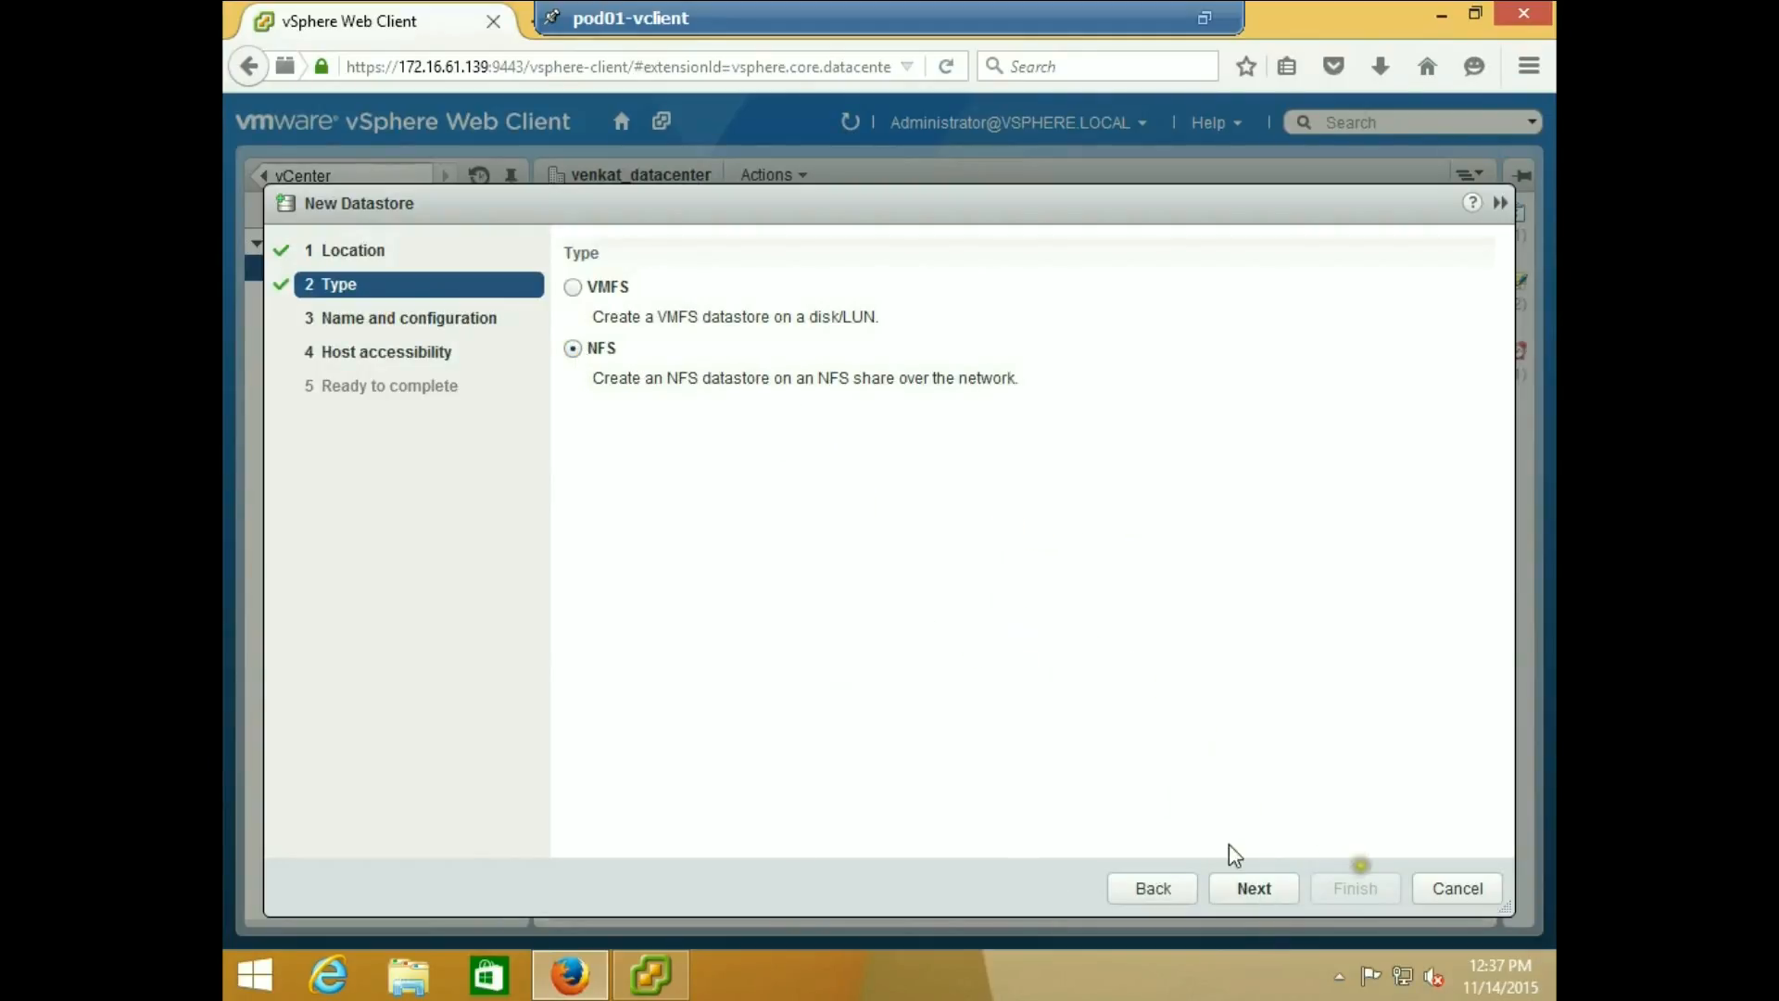
left_click(1242, 884)
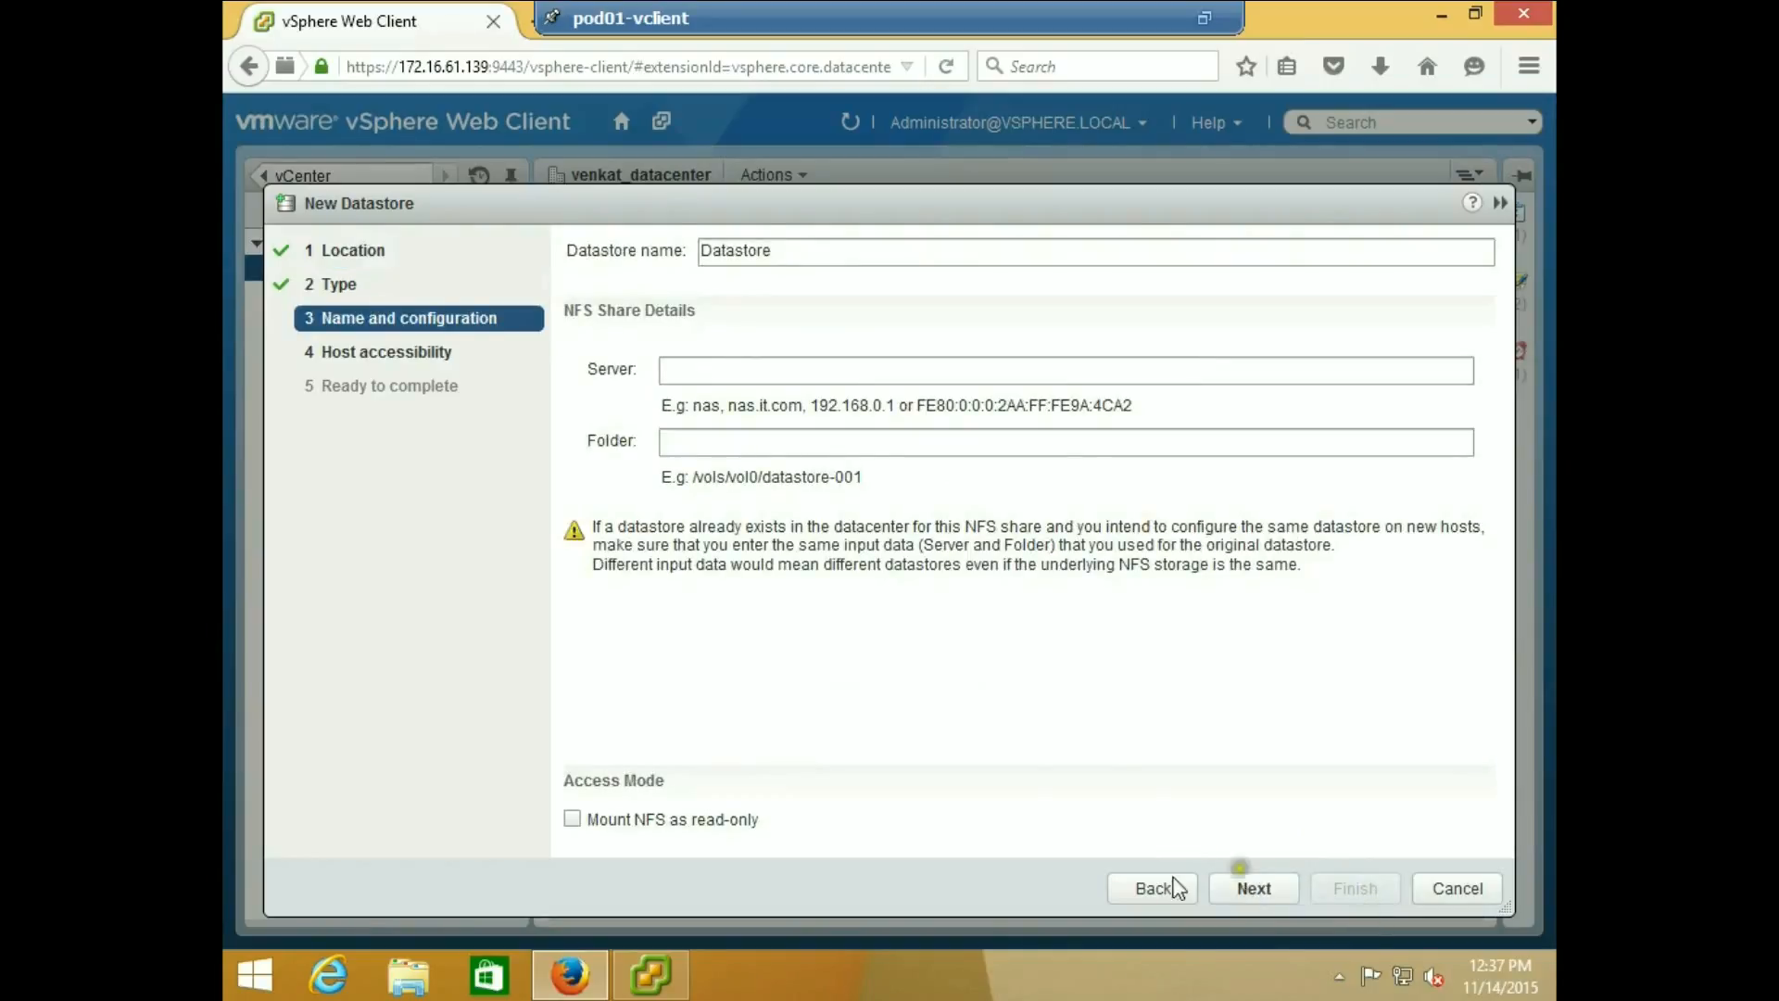
Name the datastore nfs-venky and point it to server 192.168.255.1 and folder /vol/vol2 with read-write access
left_click(806, 261)
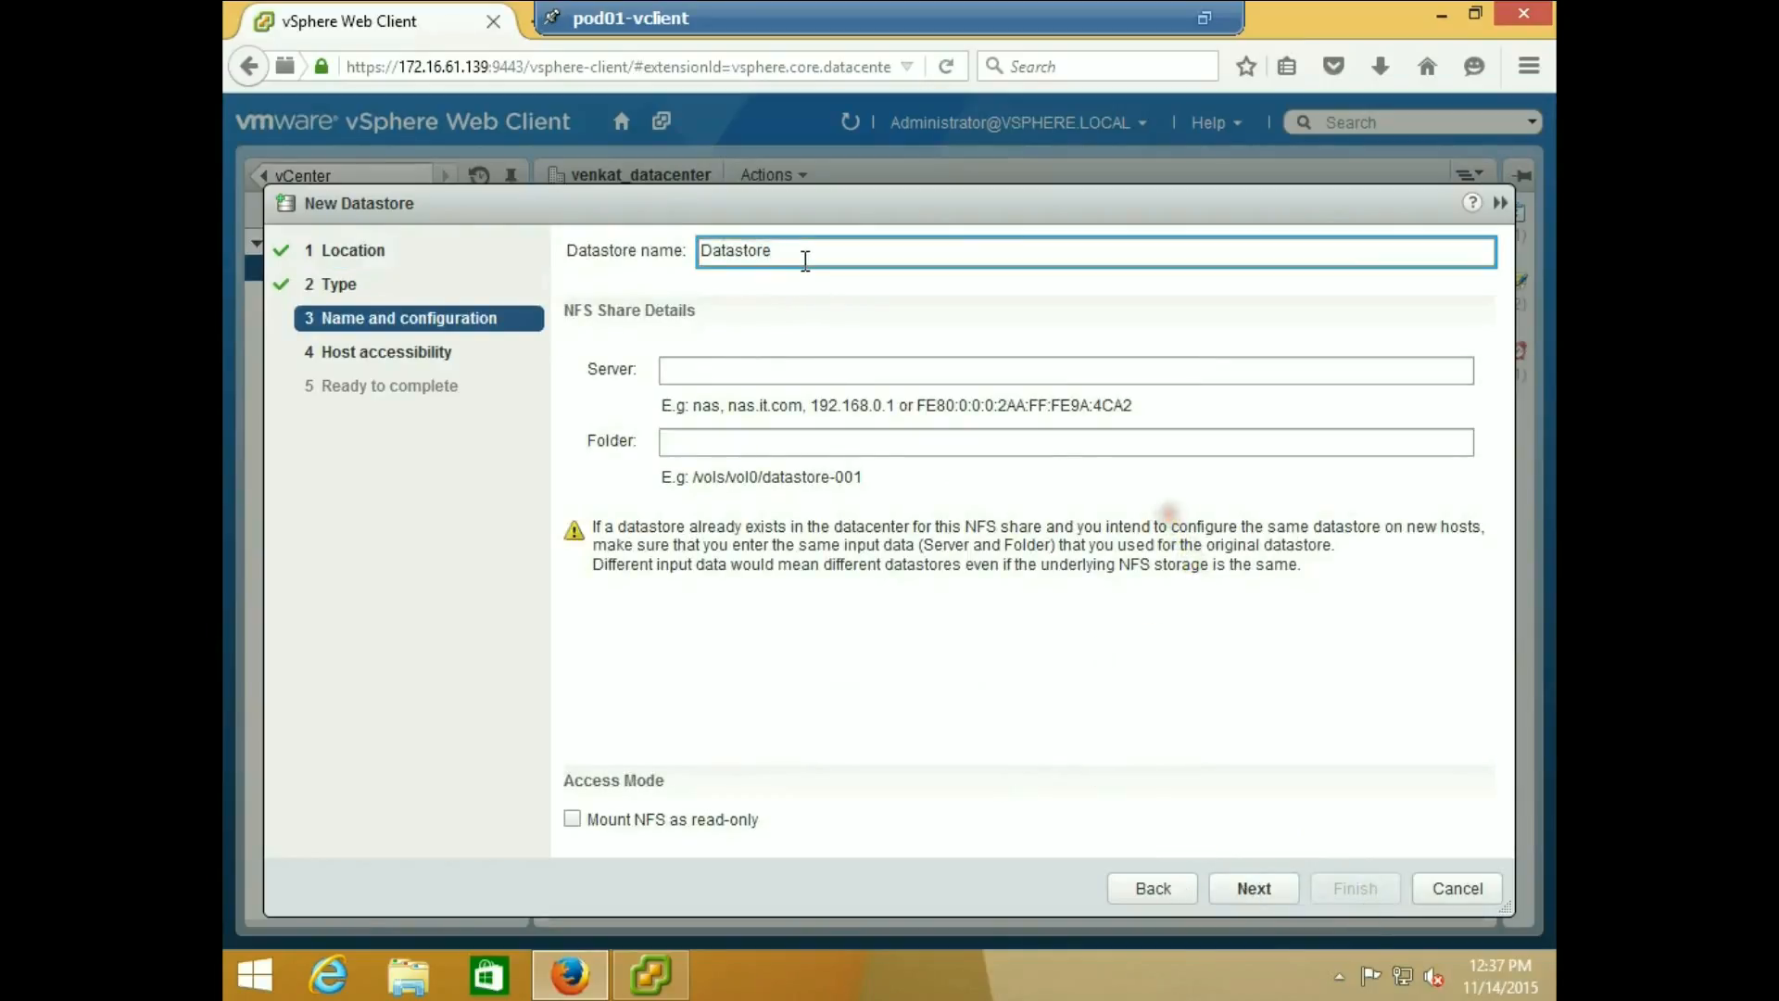
key("BackSpace")
key("BackSpace")
key("BackSpace")
key("BackSpace")
key("BackSpace")
key("BackSpace")
key("BackSpace")
key("BackSpace")
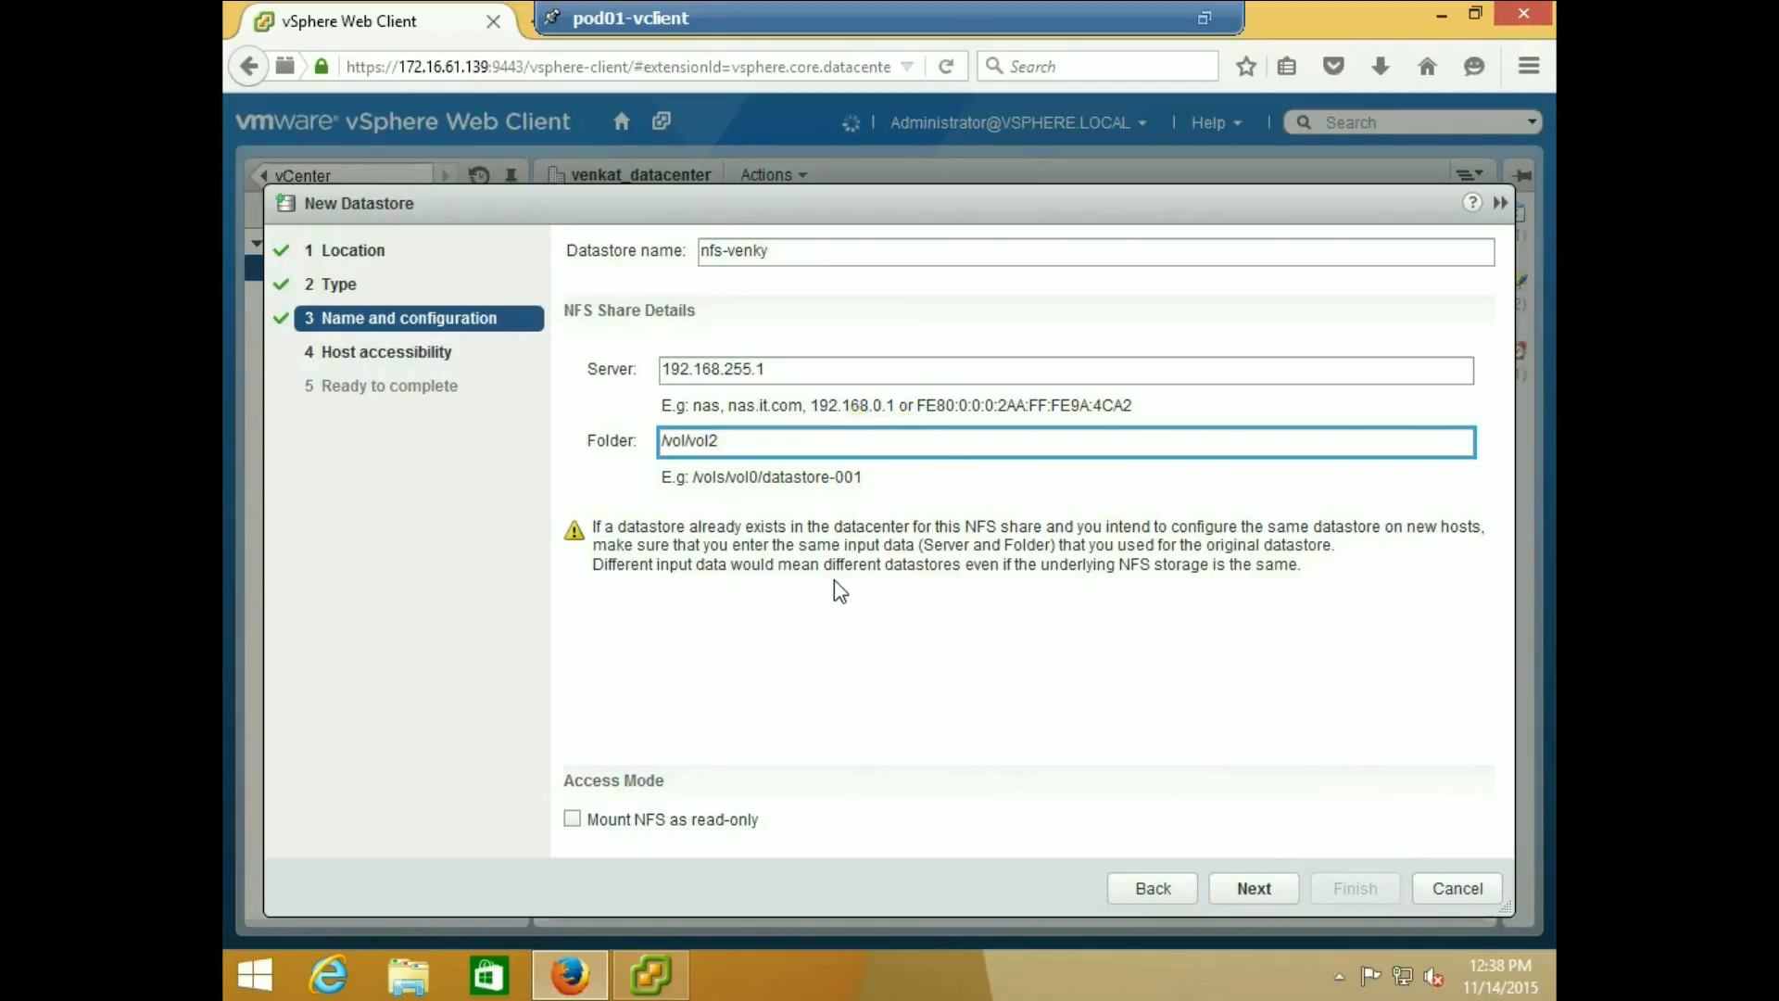
left_click(1233, 887)
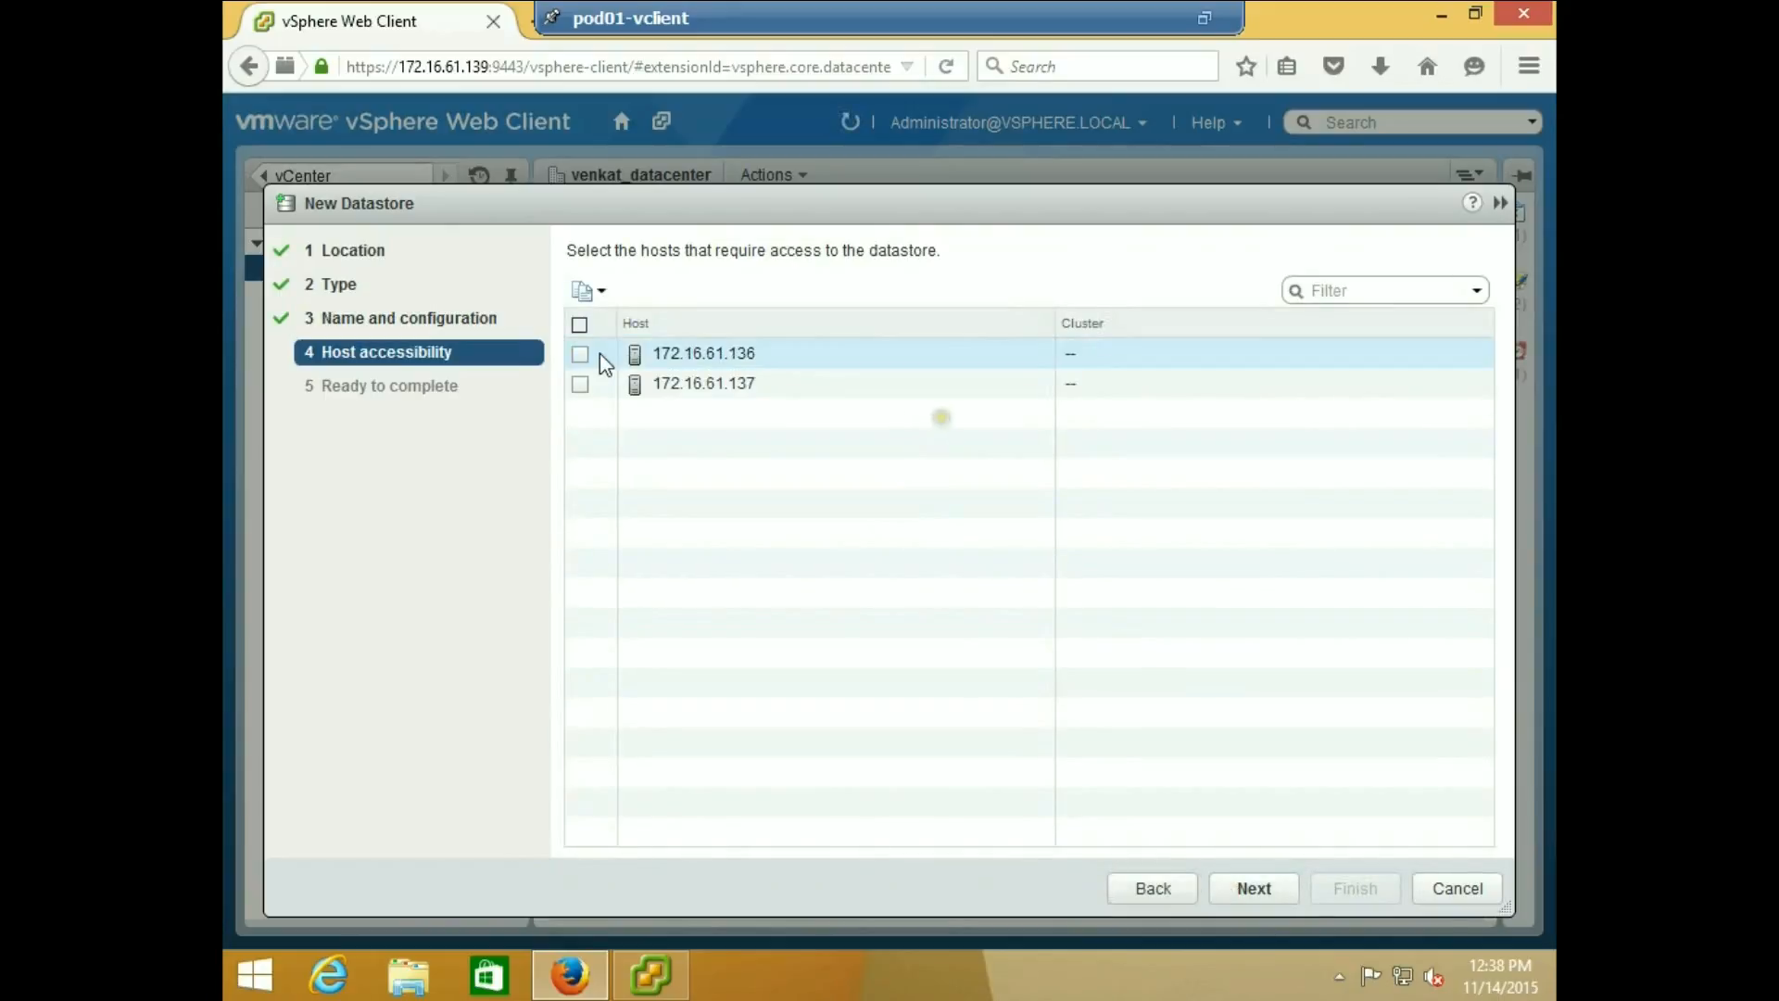
Give both hosts, 172.16.61.136 and 172.16.61.137, access to the NFS datastore and finish creating it
left_click(579, 325)
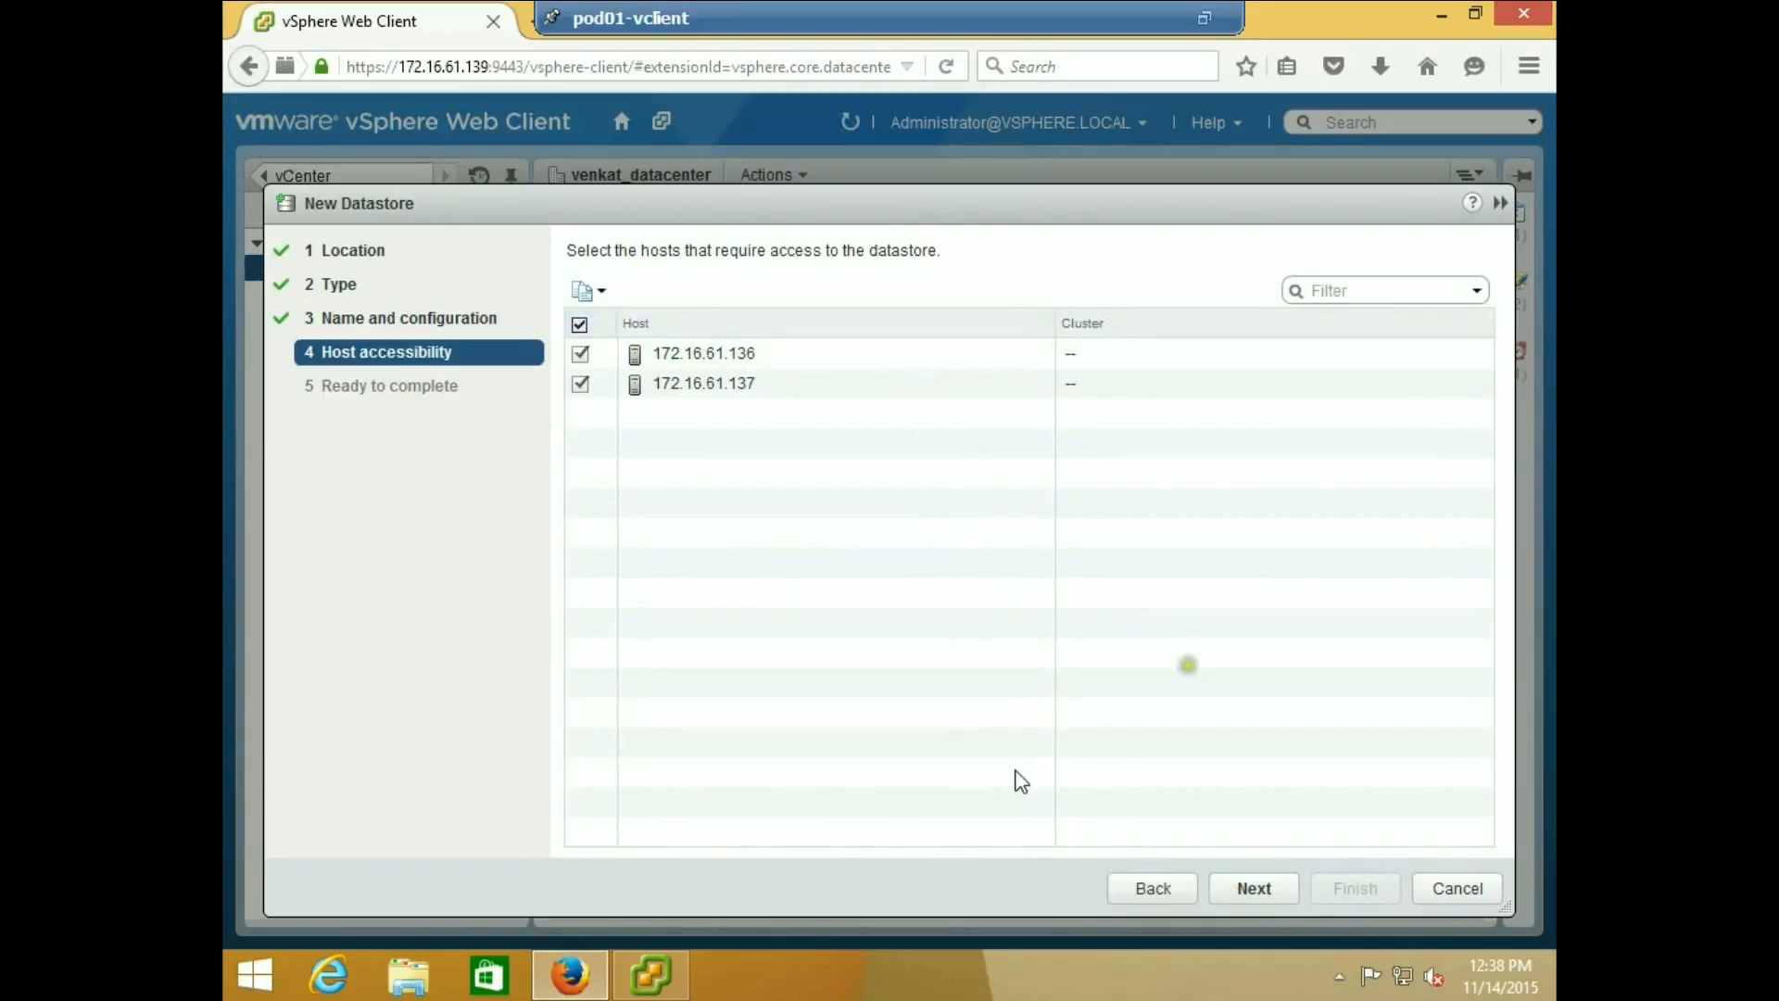
left_click(1268, 886)
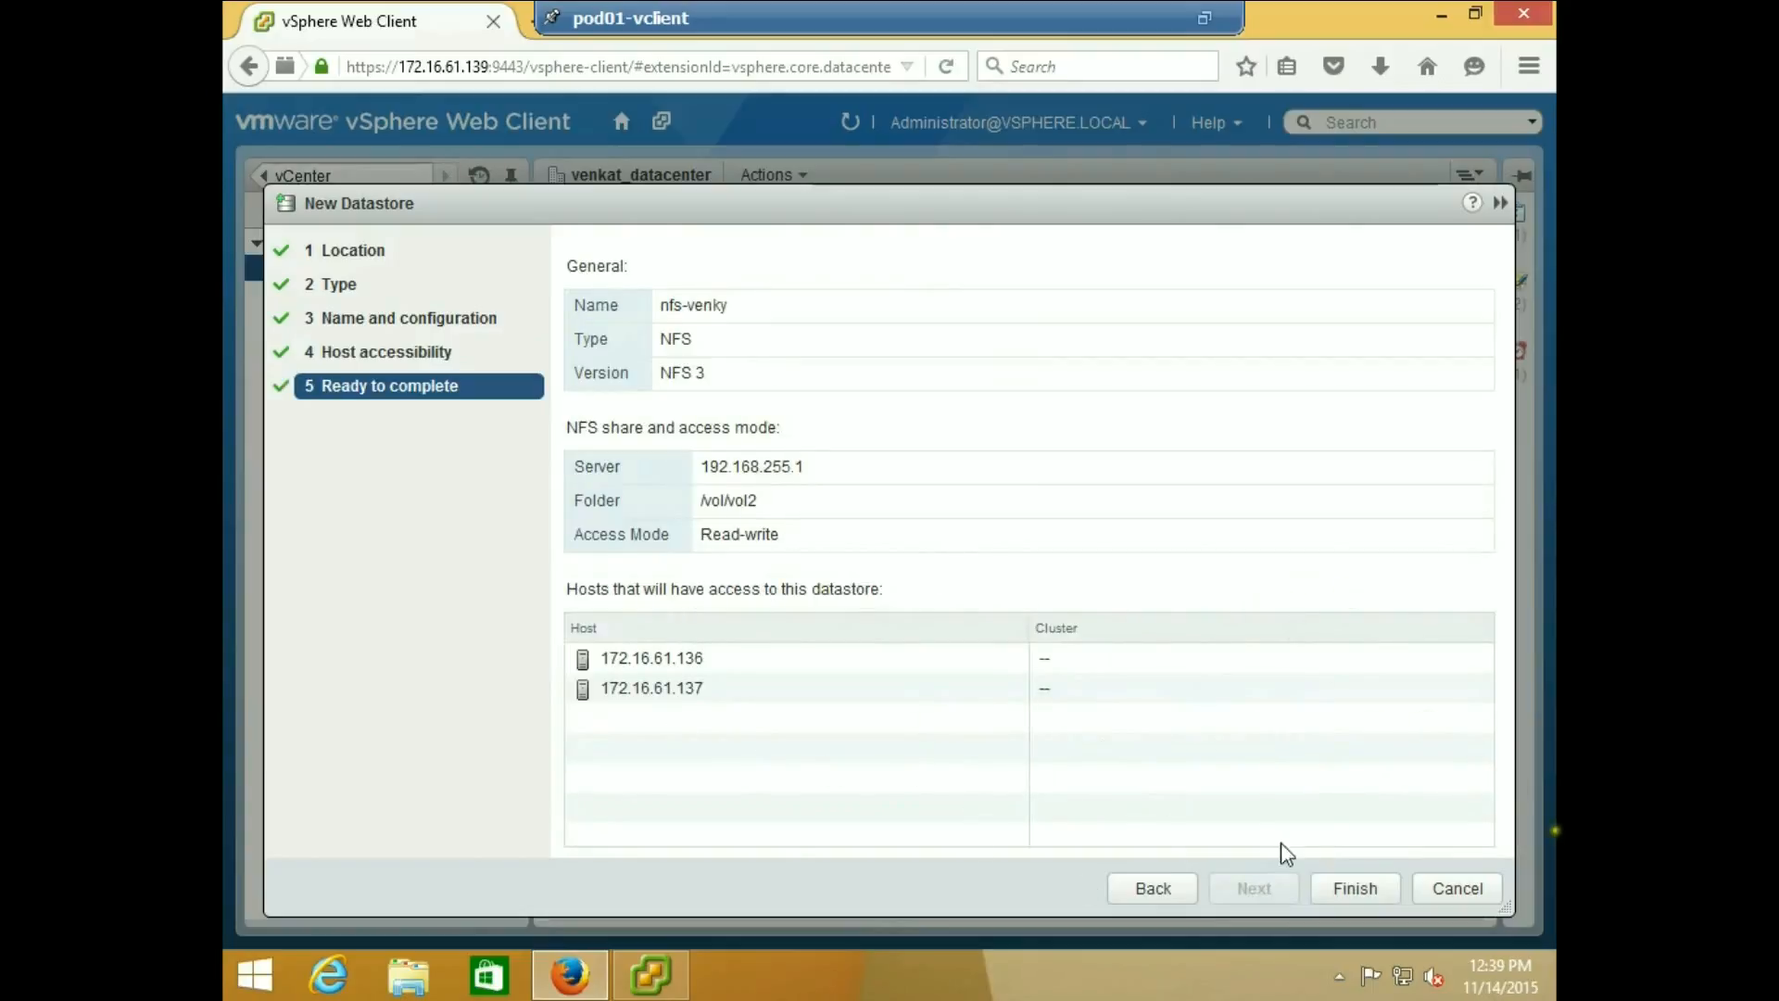
left_click(1355, 888)
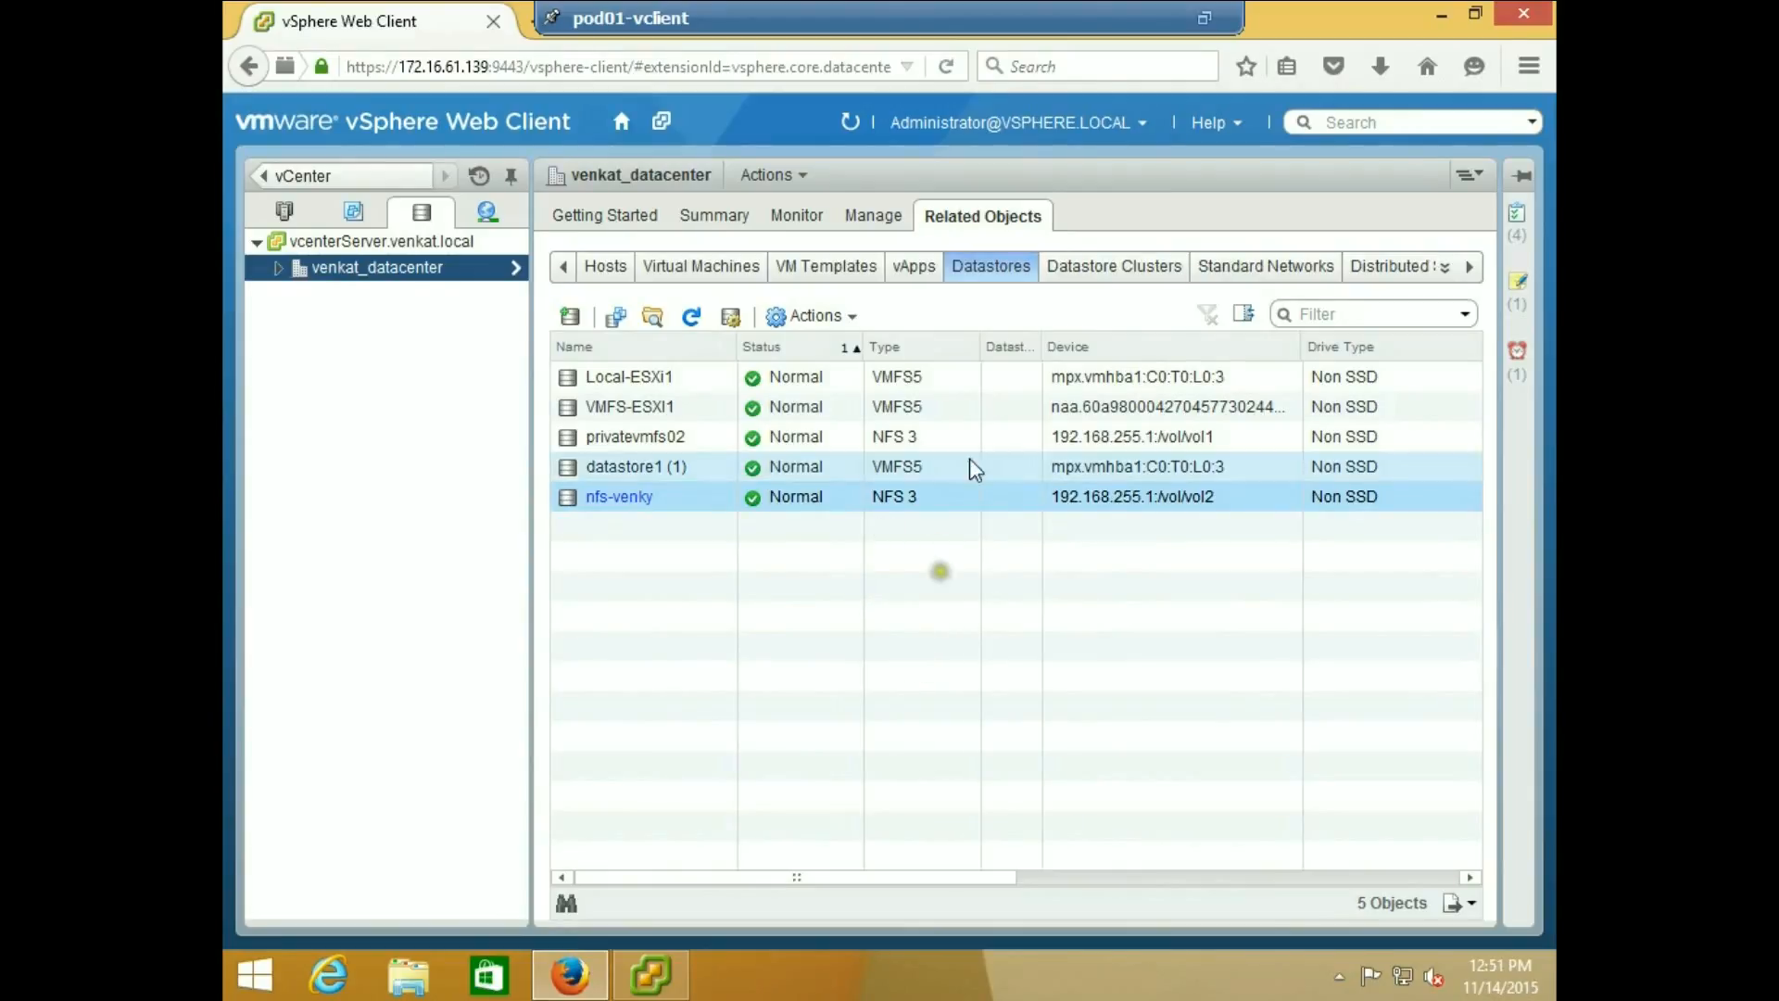
Display venkat_datacenter's storage report on NAS Mounts and rescan the inventory to update it
left_click(795, 215)
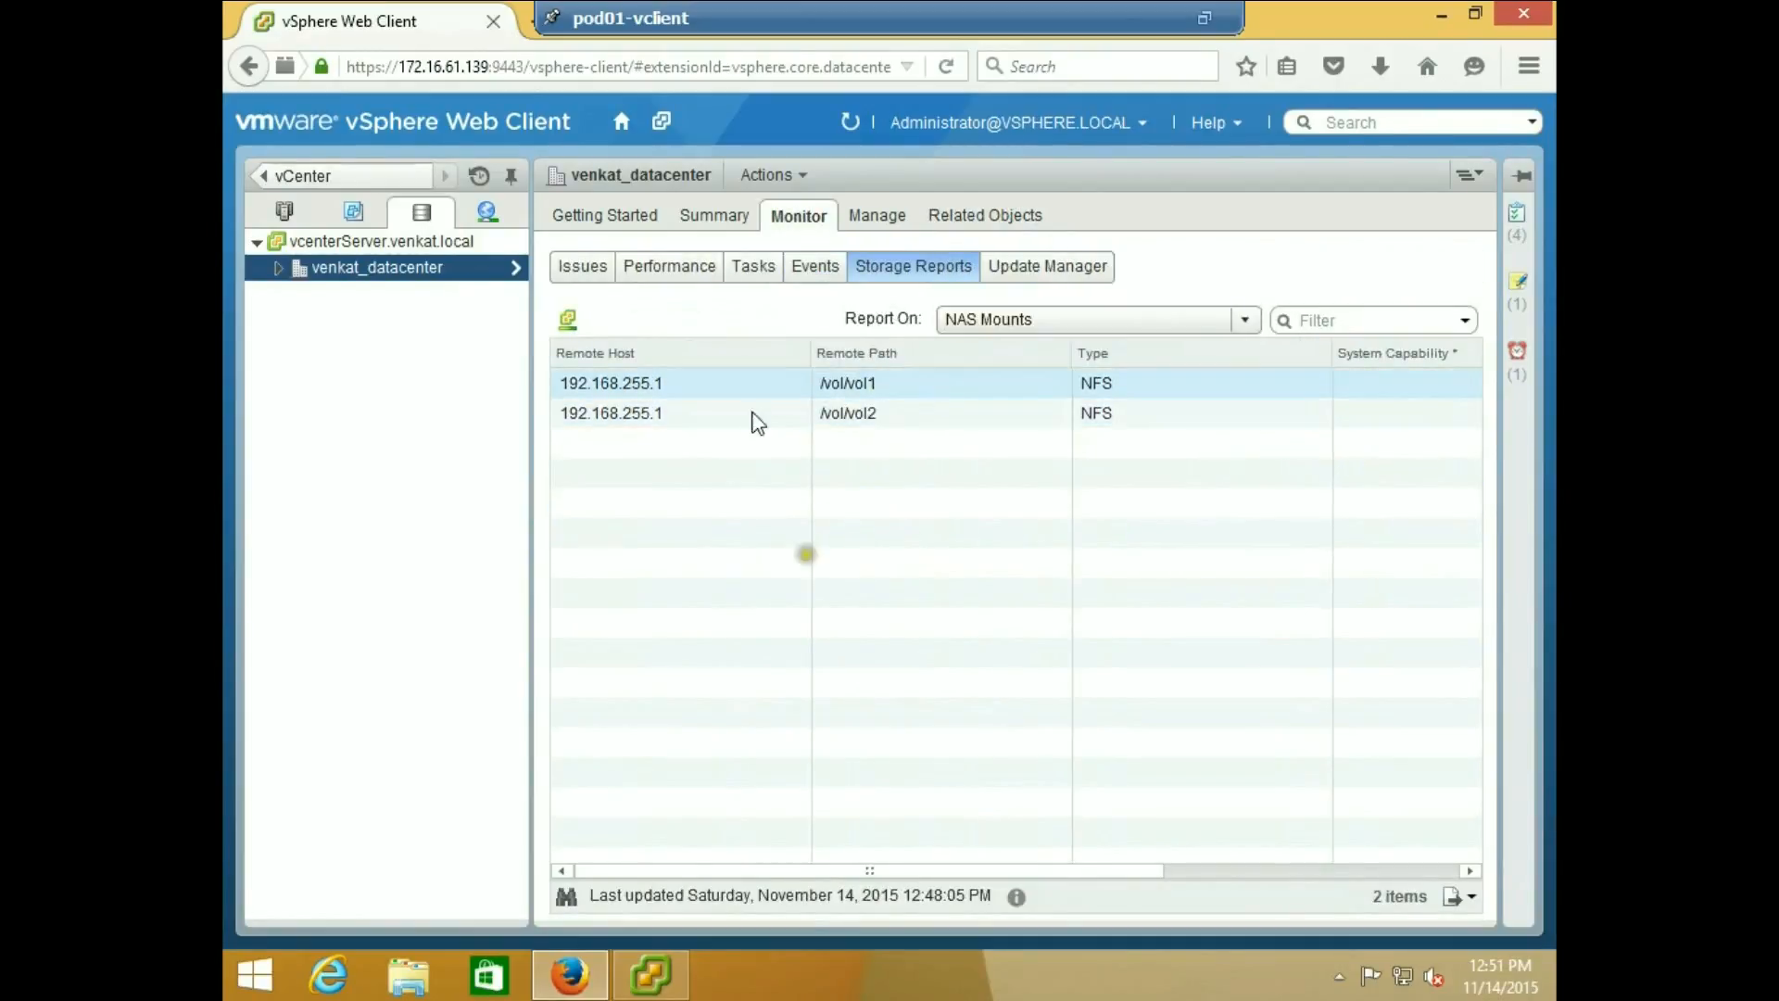
left_click(569, 322)
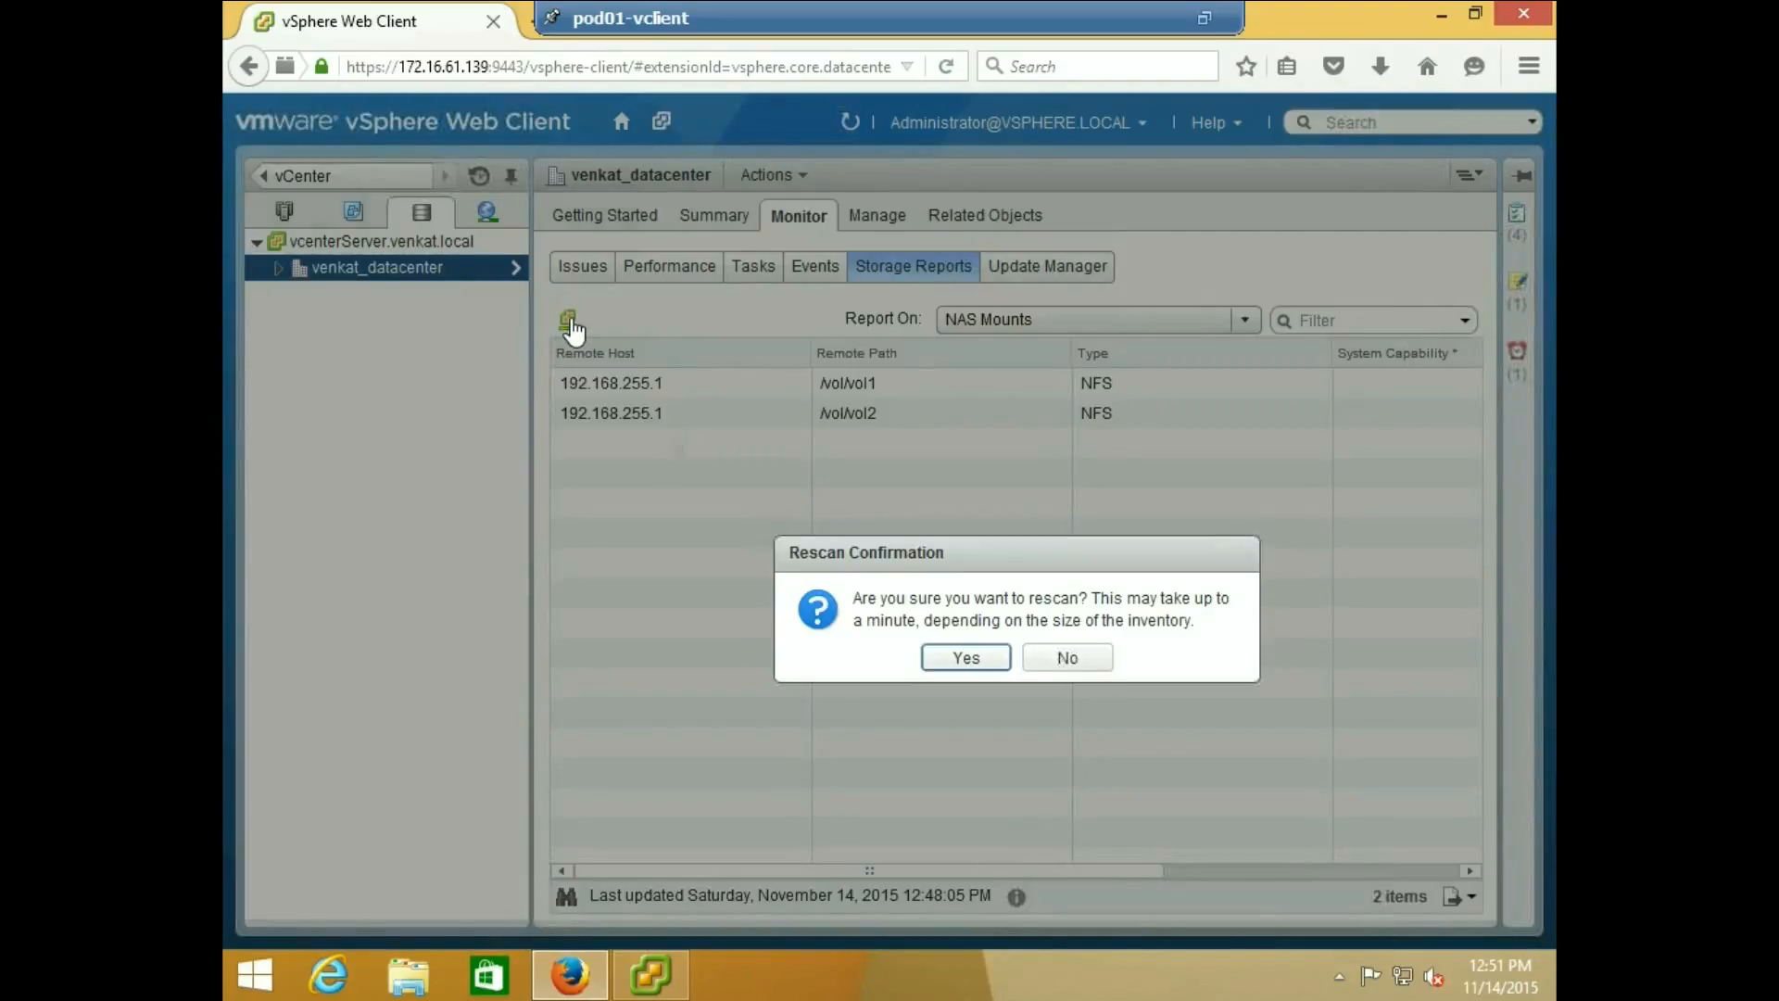
left_click(964, 656)
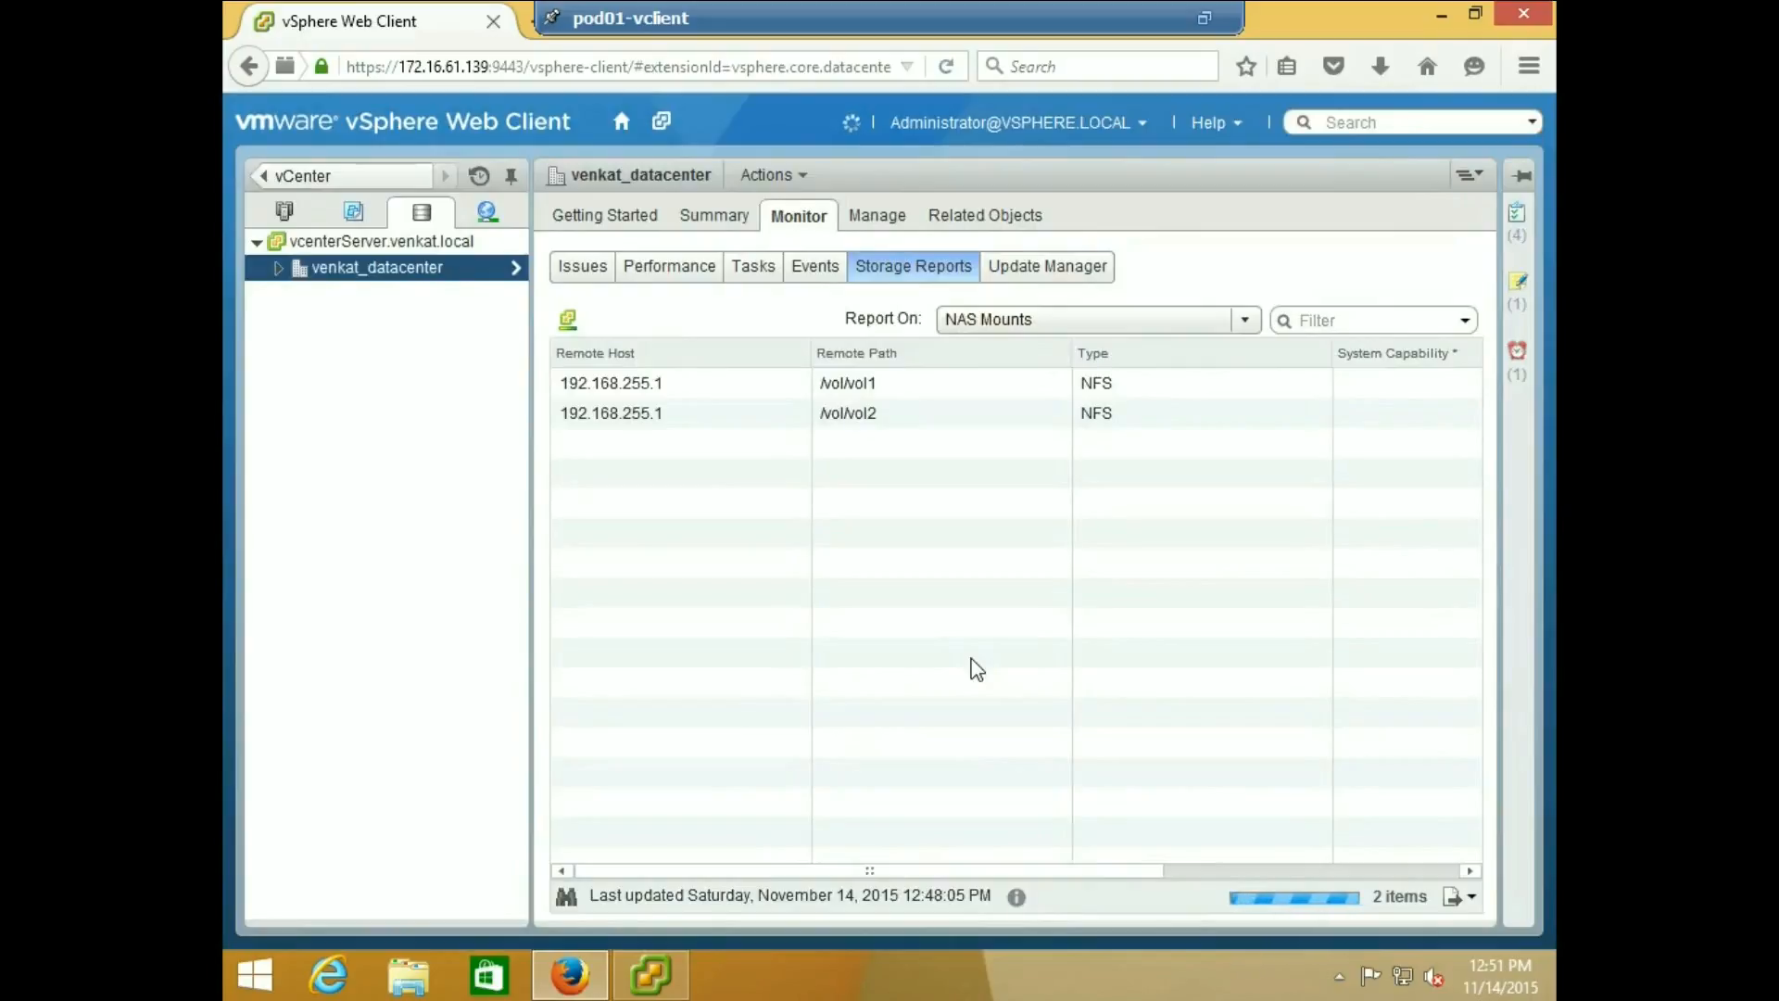